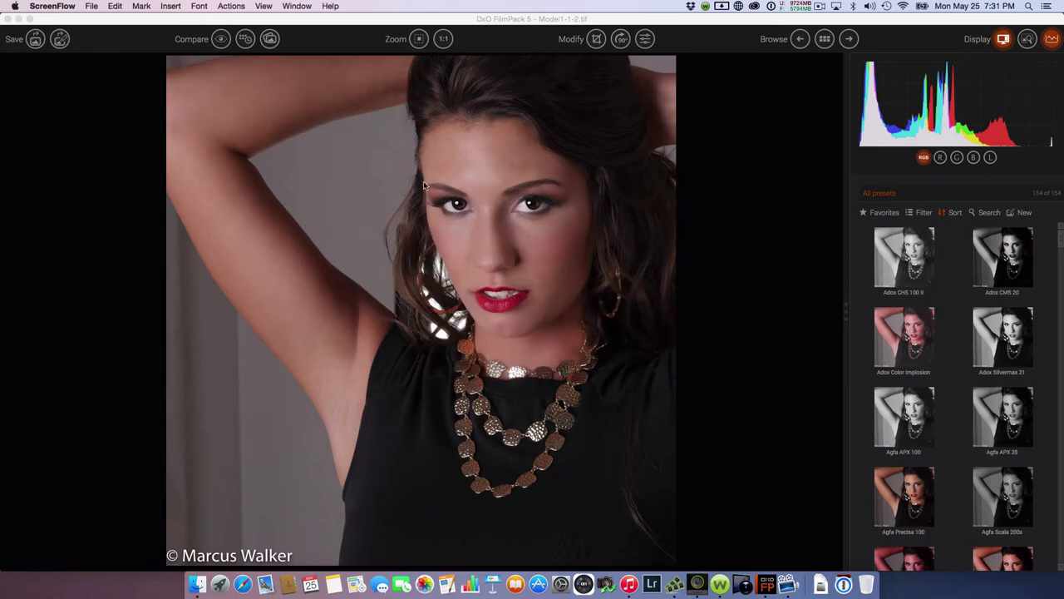
Compare the original and current images side by side, and return to the single-image view
left_click(120, 157)
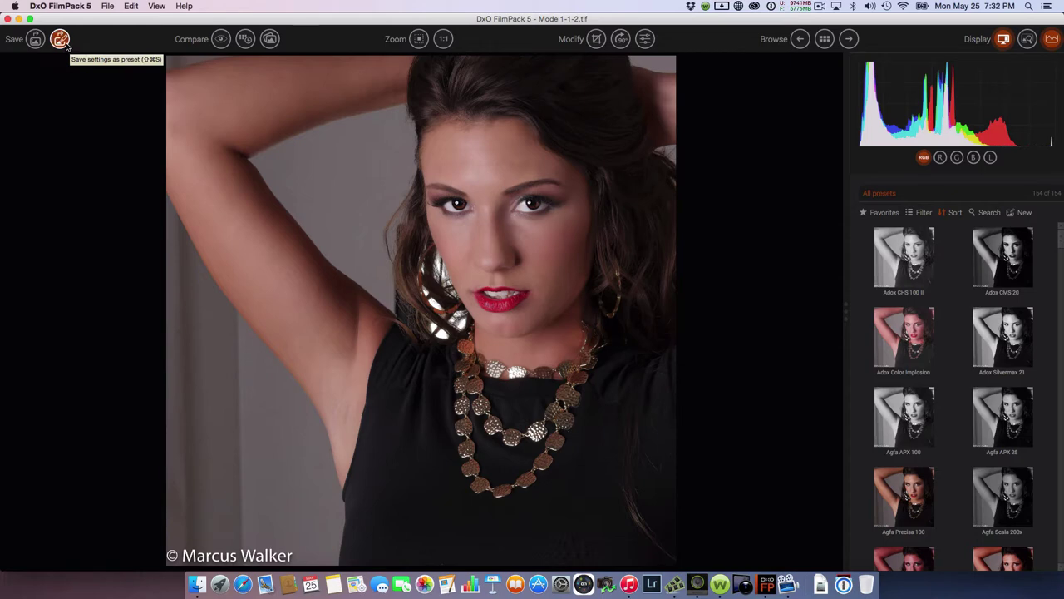
left_click(246, 39)
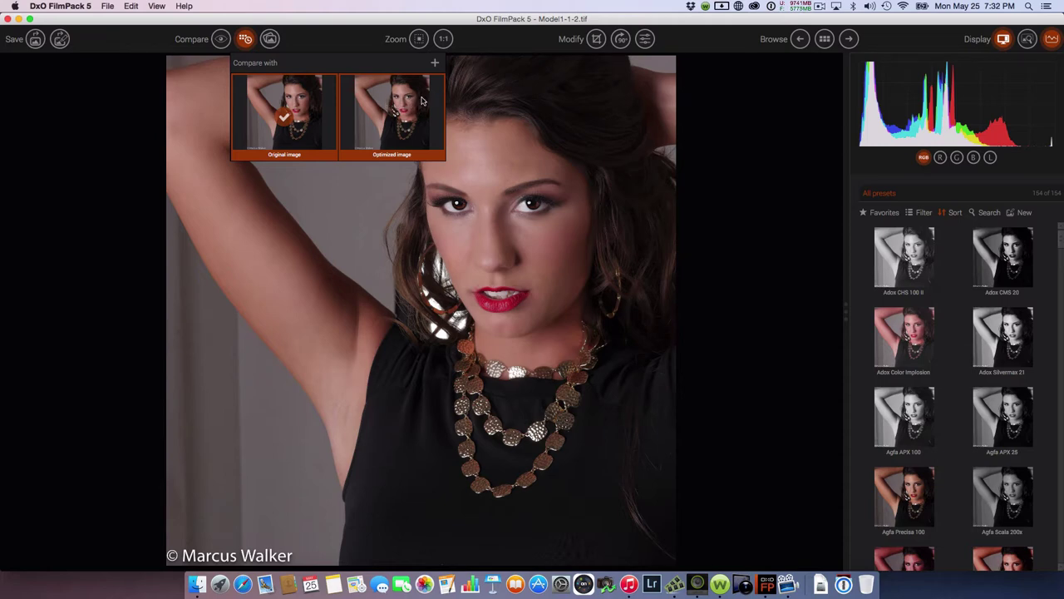
left_click(270, 38)
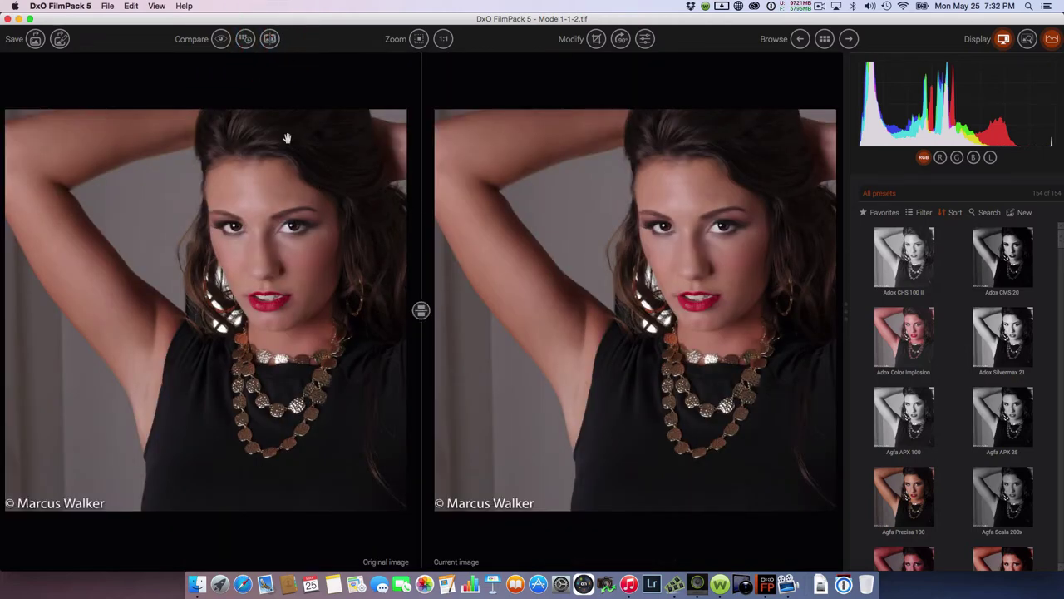
left_click(269, 38)
left_click(269, 39)
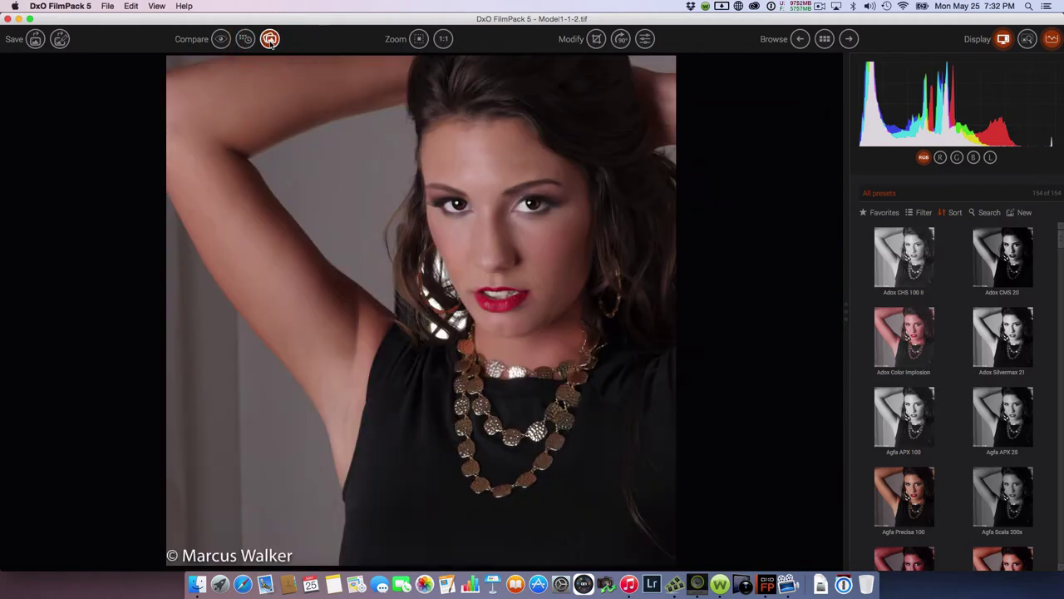
Display the Navigator with the histogram, use it to inspect the face at 100% zoom, and fit the whole image again
left_click(444, 39)
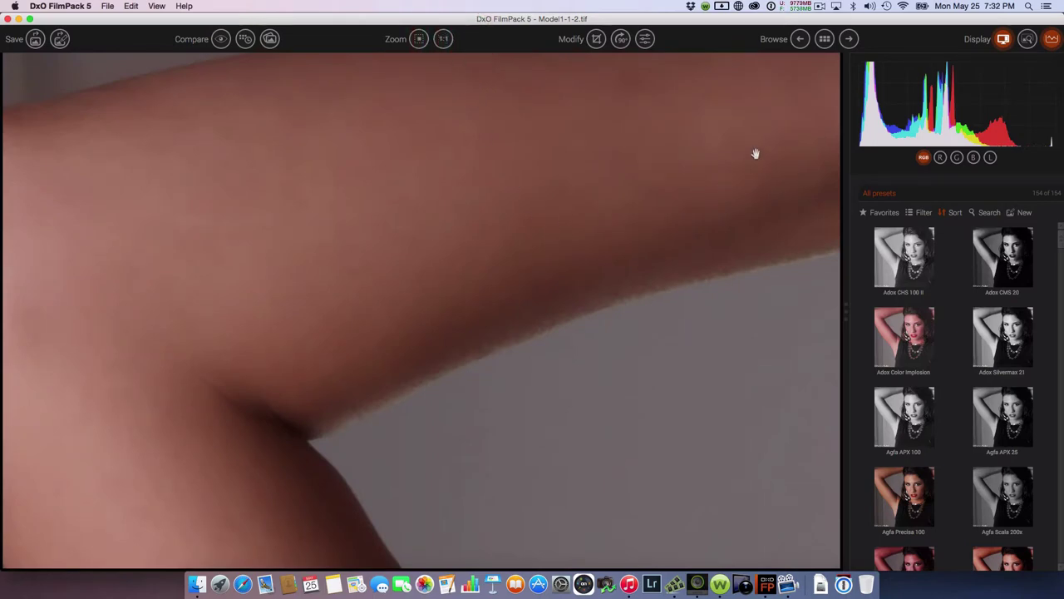
left_click(1028, 38)
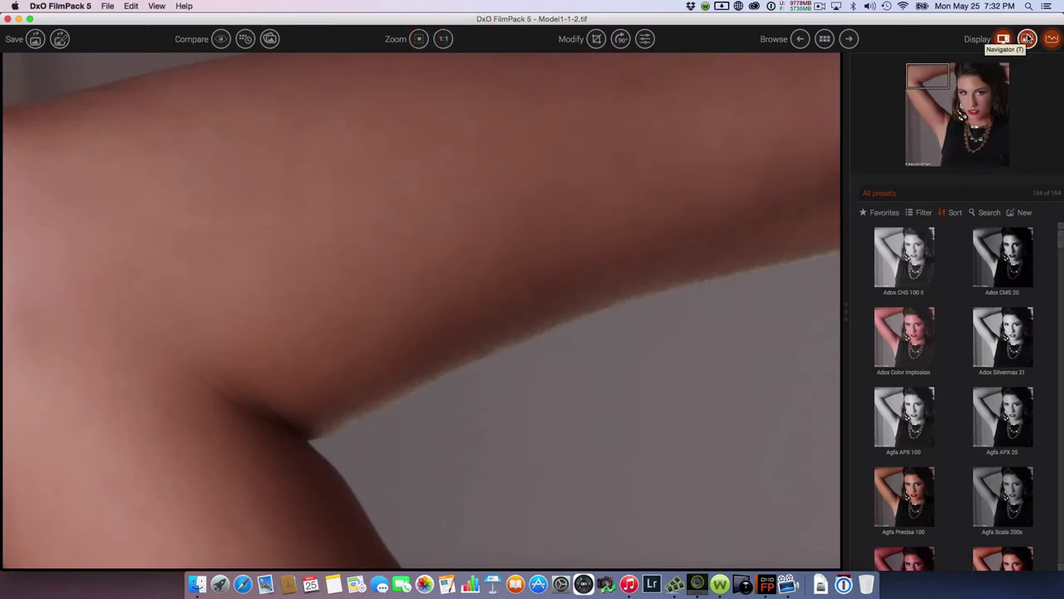
left_click(1028, 38)
left_click(1022, 40)
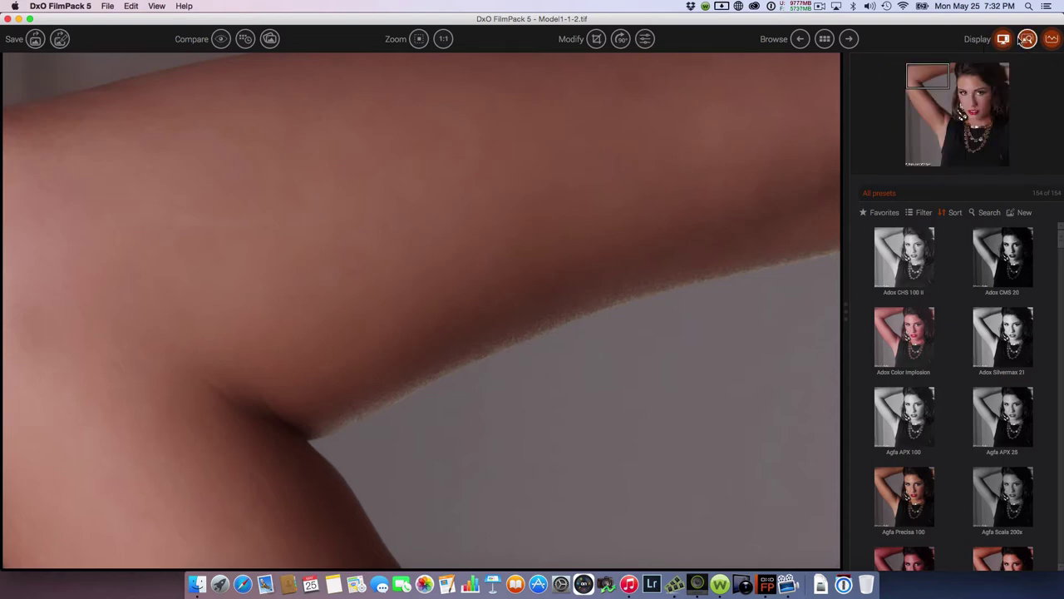
left_click(1037, 41)
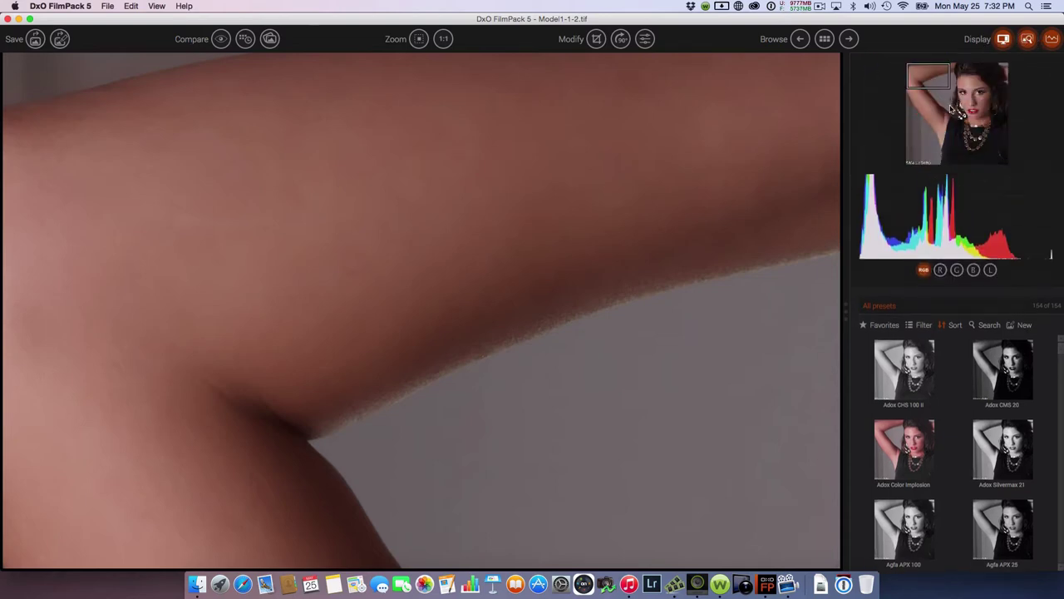
left_click_drag(923, 76, 967, 101)
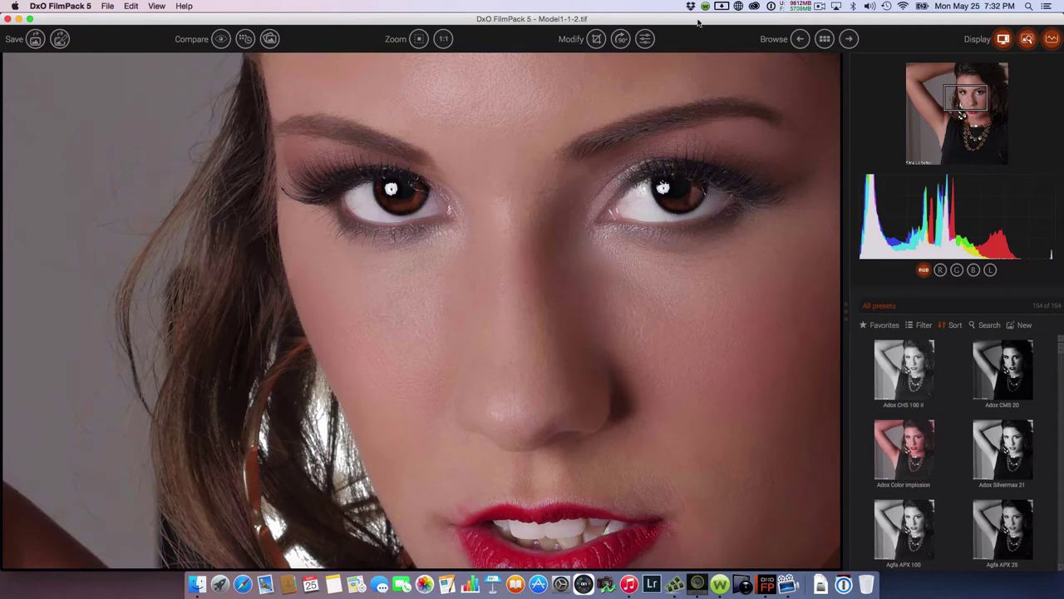
left_click(416, 40)
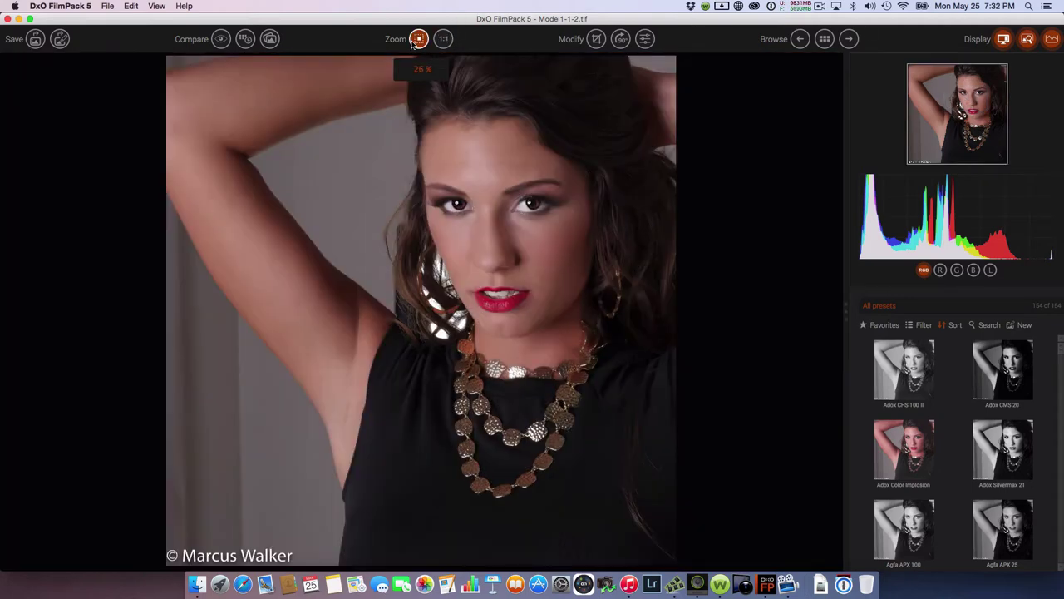
left_click(596, 39)
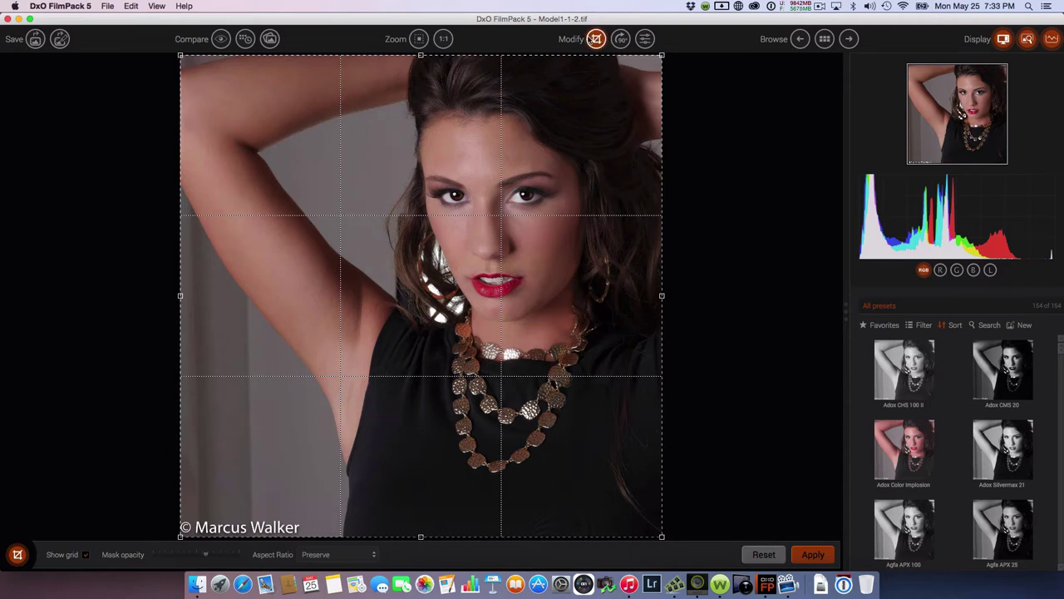
left_click(621, 38)
left_click(644, 38)
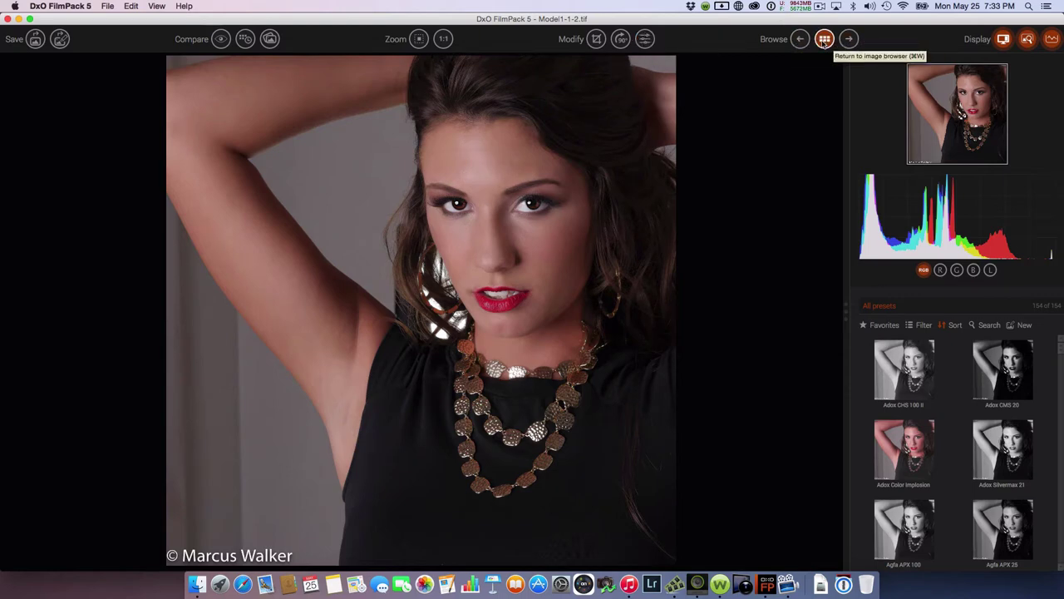
Hide and restore the side panel, the Navigator and the histogram one after another
left_click(1004, 39)
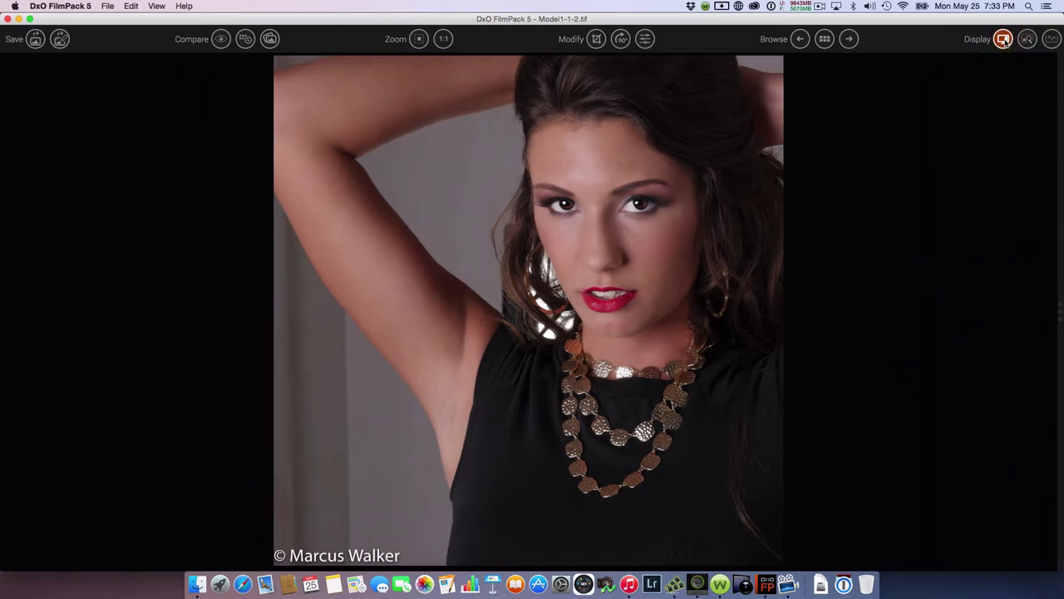
left_click(1004, 39)
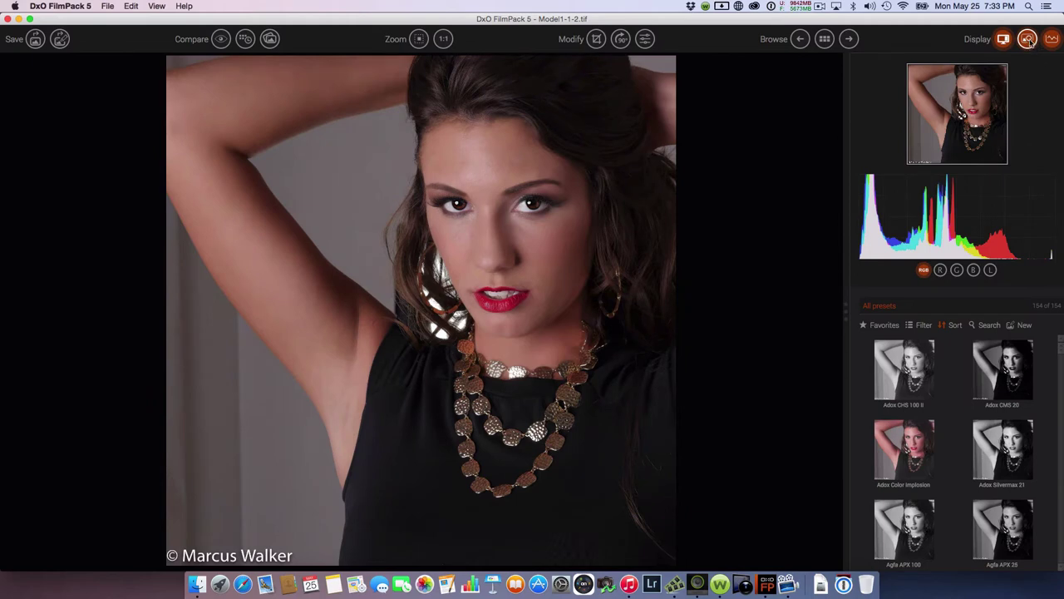
left_click(1028, 39)
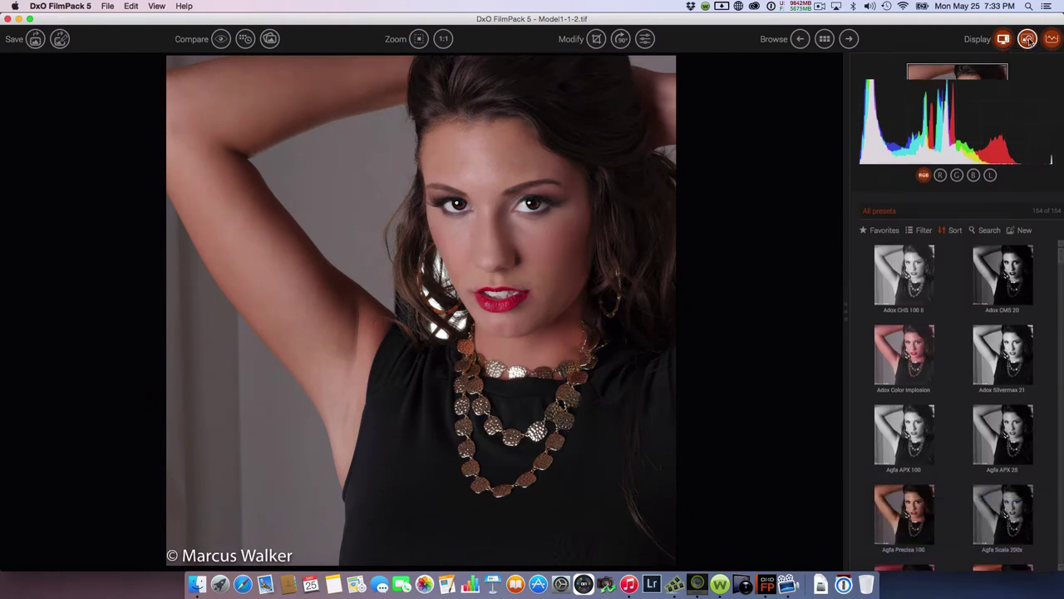
left_click(1028, 39)
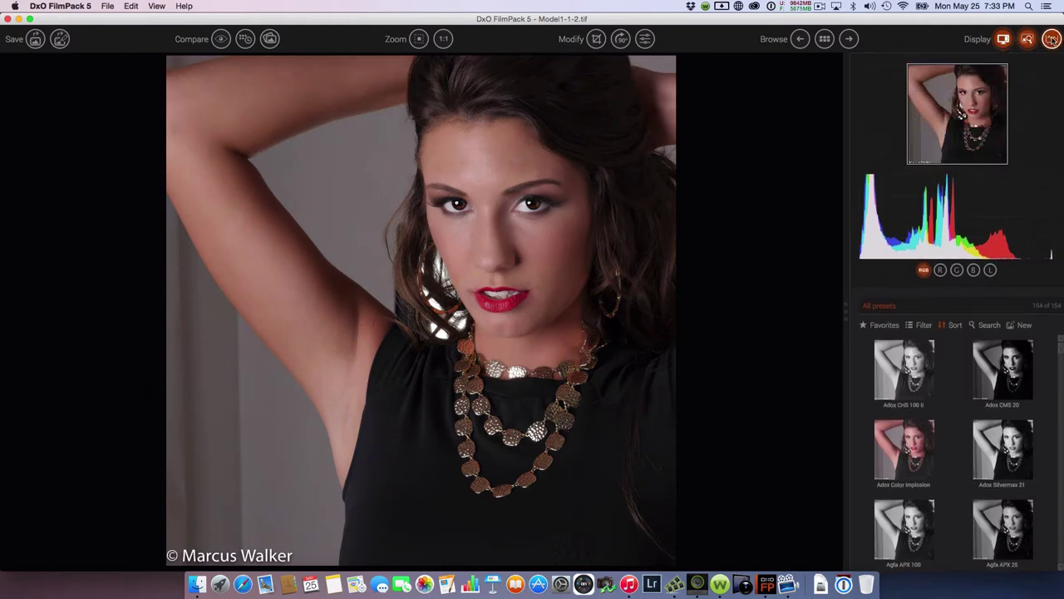
left_click(1052, 39)
left_click(1052, 39)
Filter the presets to Black & White and Legacy films
left_click(920, 326)
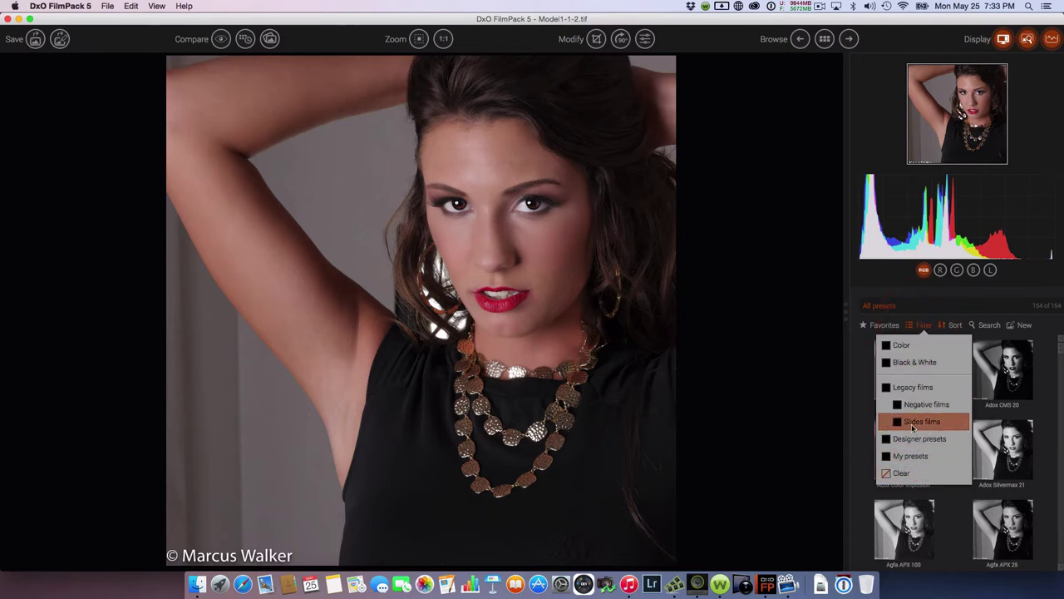
left_click(895, 362)
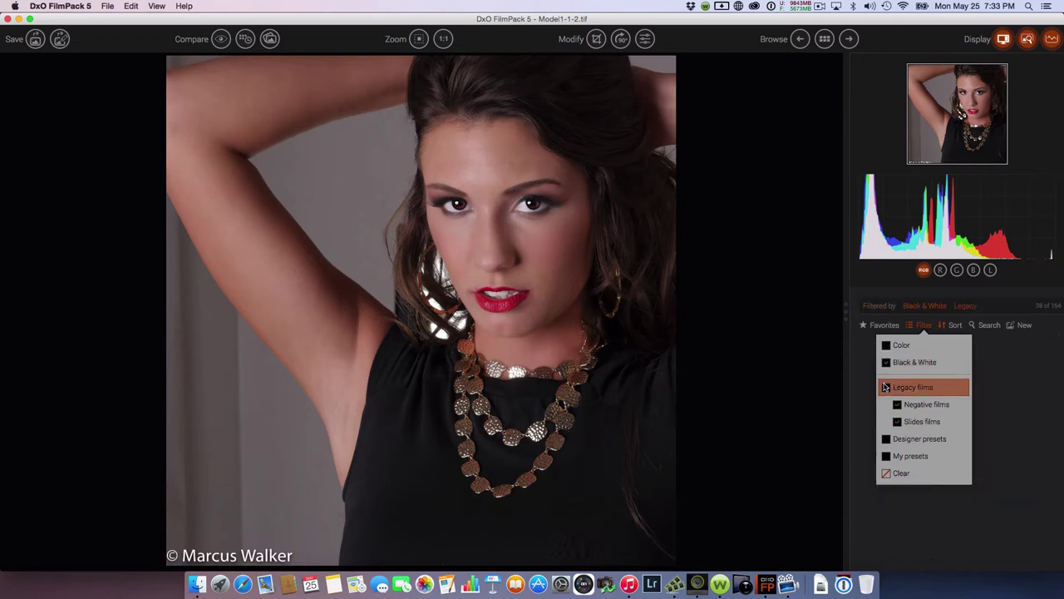
left_click(886, 386)
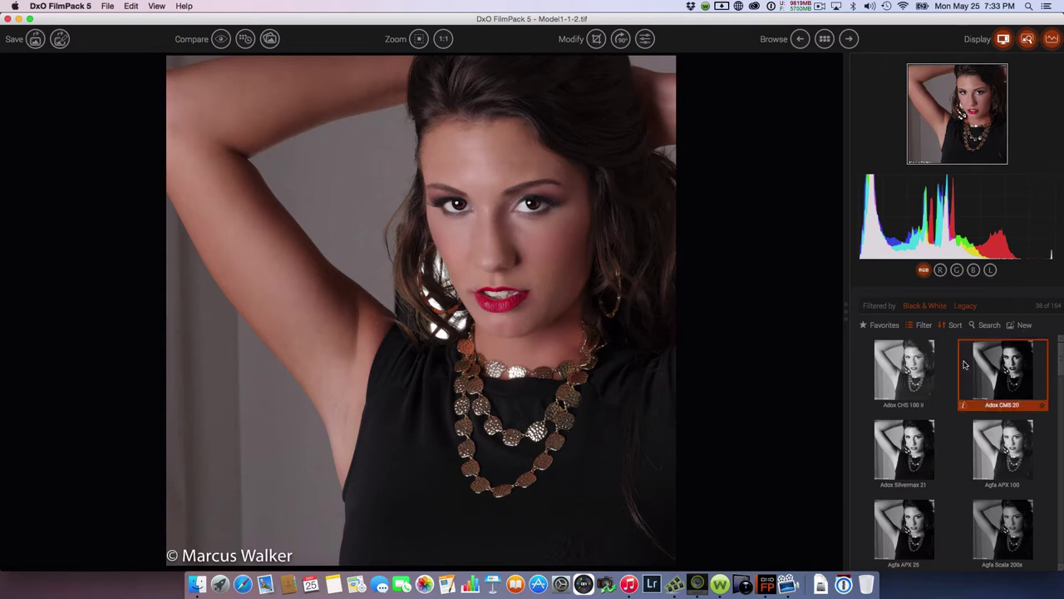
Apply the Ilford Delta 3200 preset and inspect its grain on the face at 100% zoom
scroll(952, 389, "down", 6)
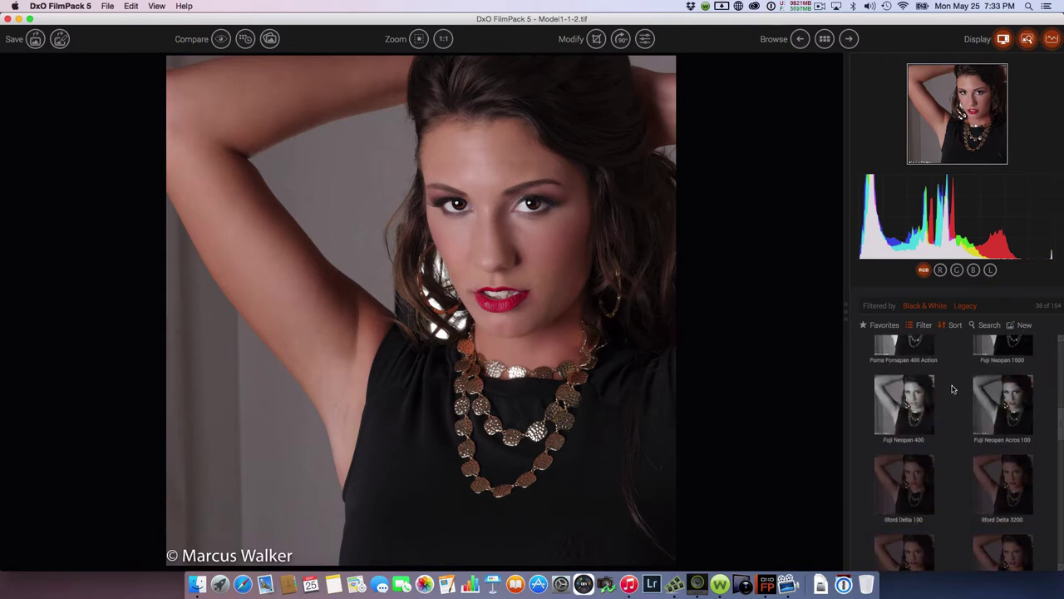
scroll(953, 389, "down", 4)
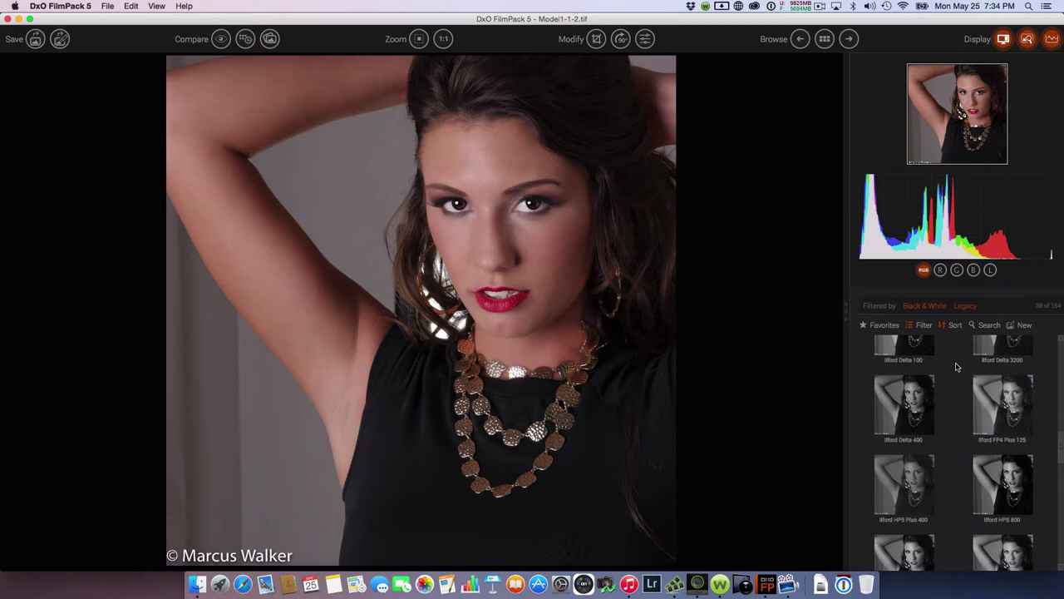
scroll(956, 366, "down", 5)
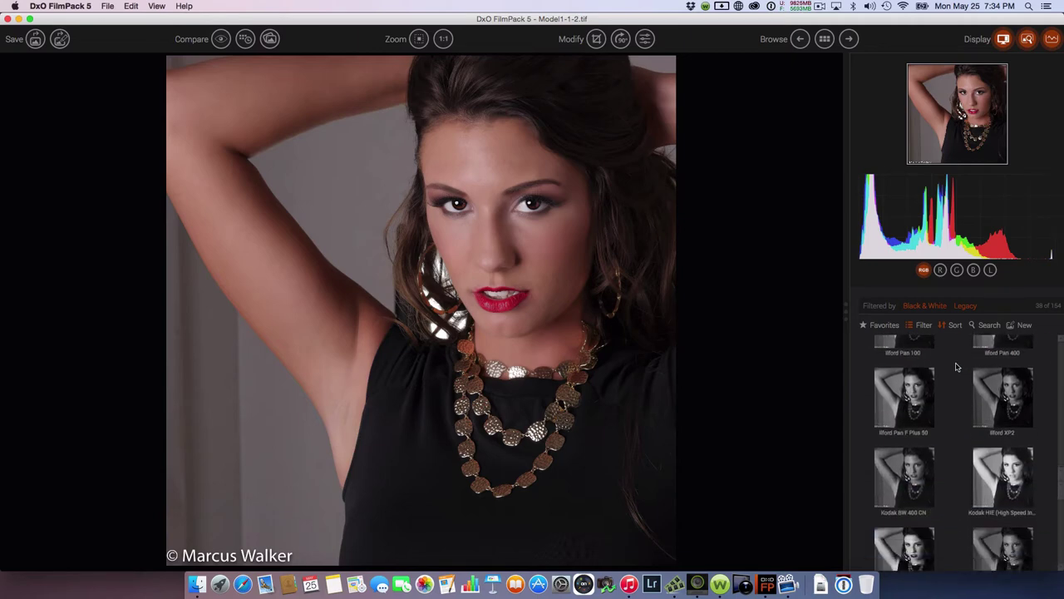
scroll(956, 367, "up", 5)
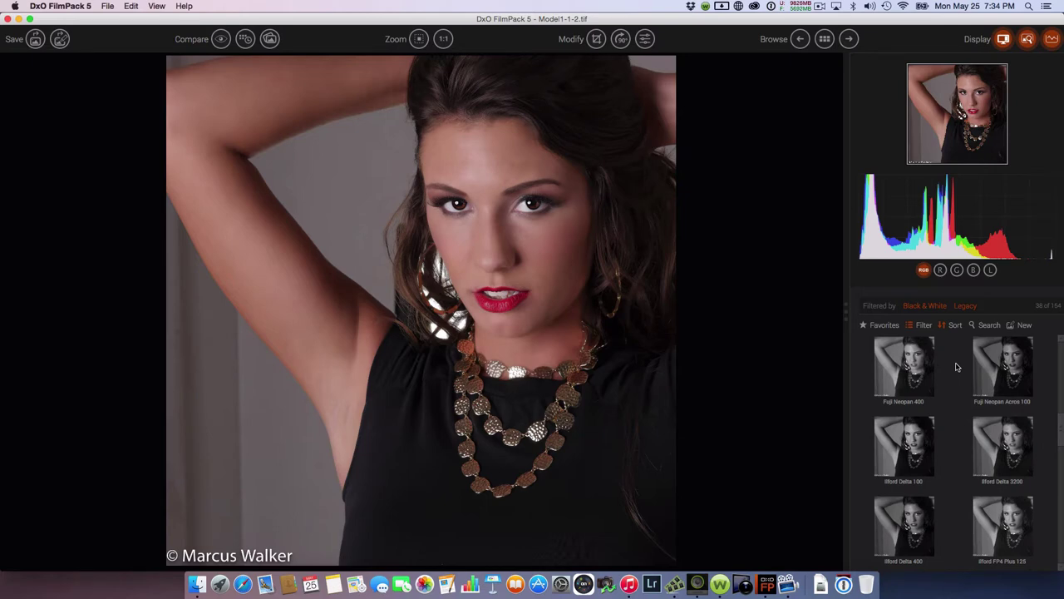
scroll(957, 367, "down", 1)
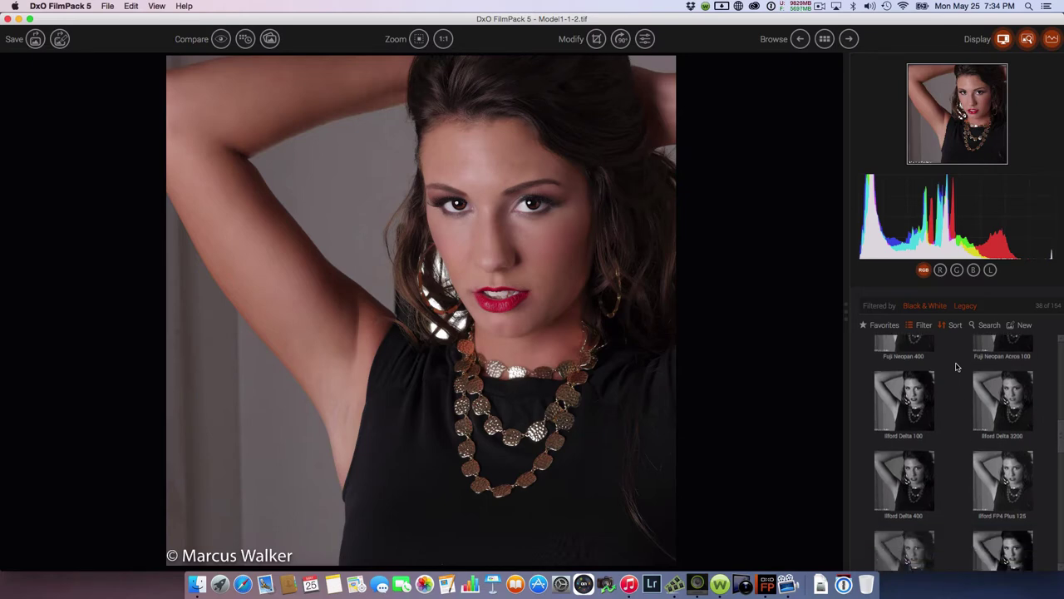
mouse_move(998, 382)
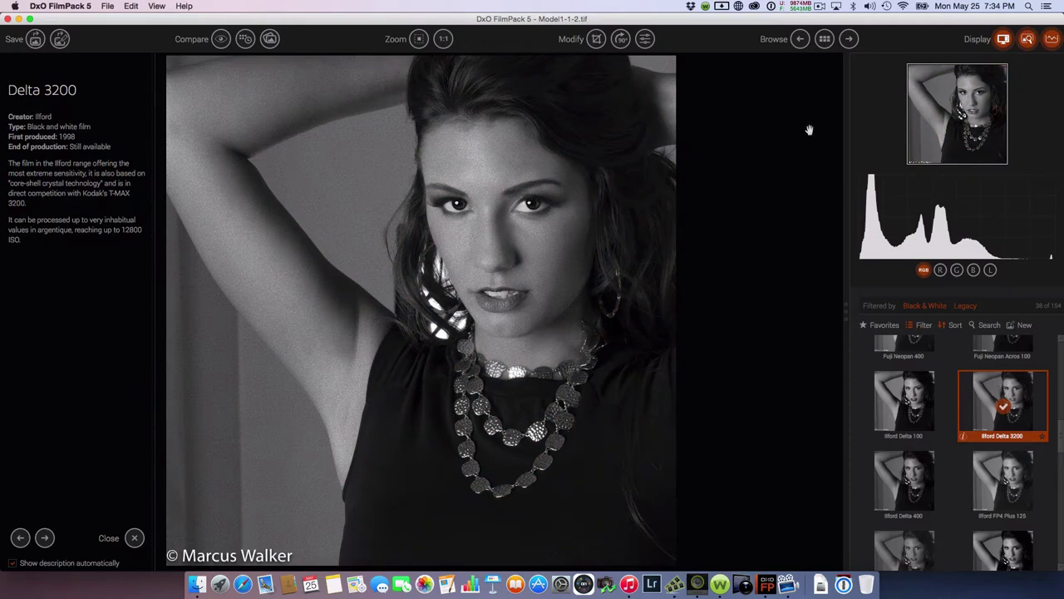
left_click(443, 38)
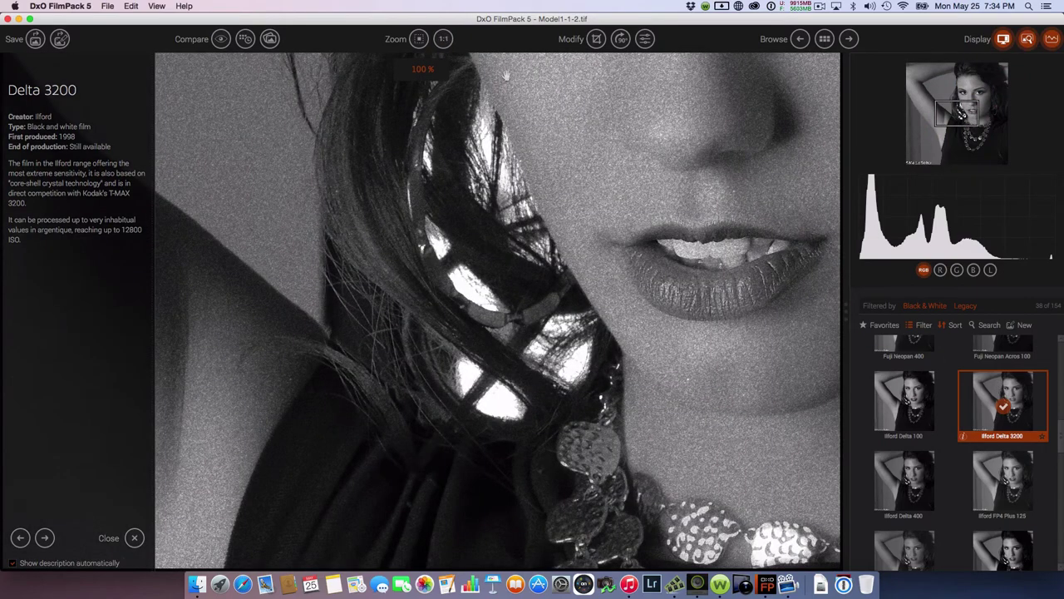
left_click_drag(958, 117, 967, 102)
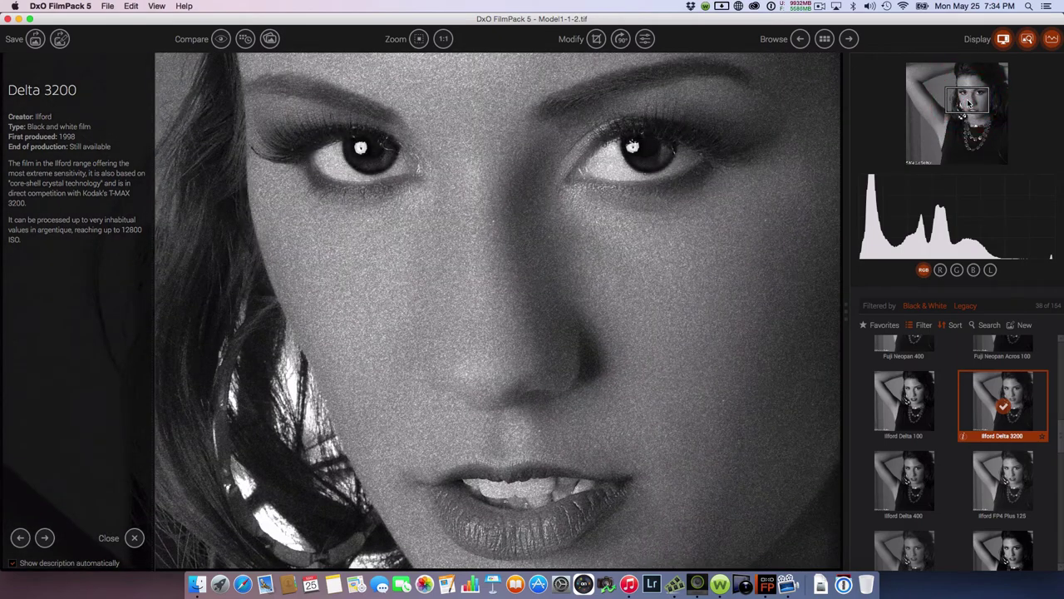
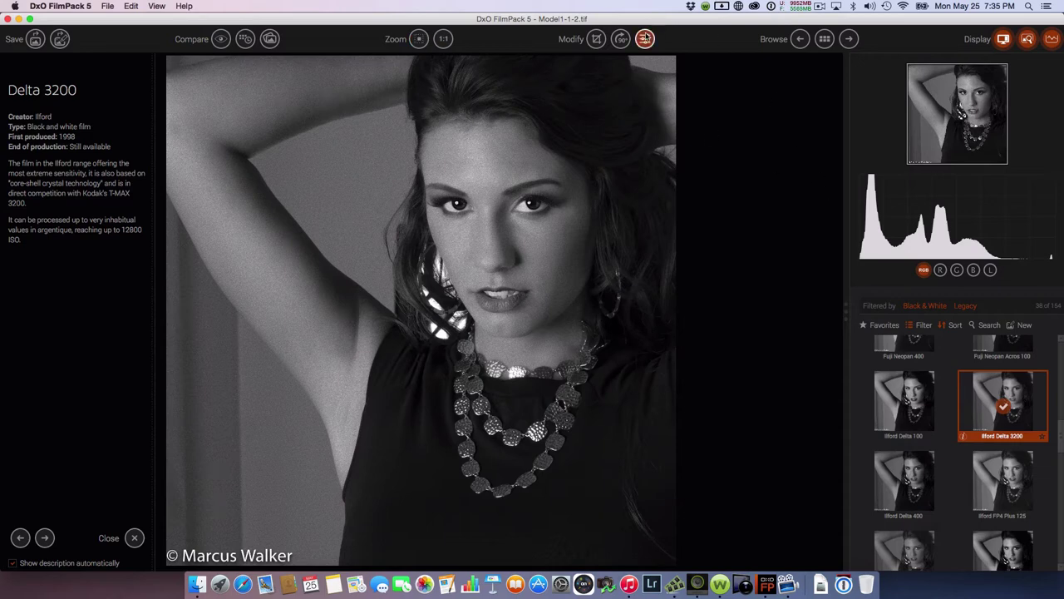
Open the adjustment controls, try a film rendering intensity of 0, and reset the intensity to its default
left_click(646, 39)
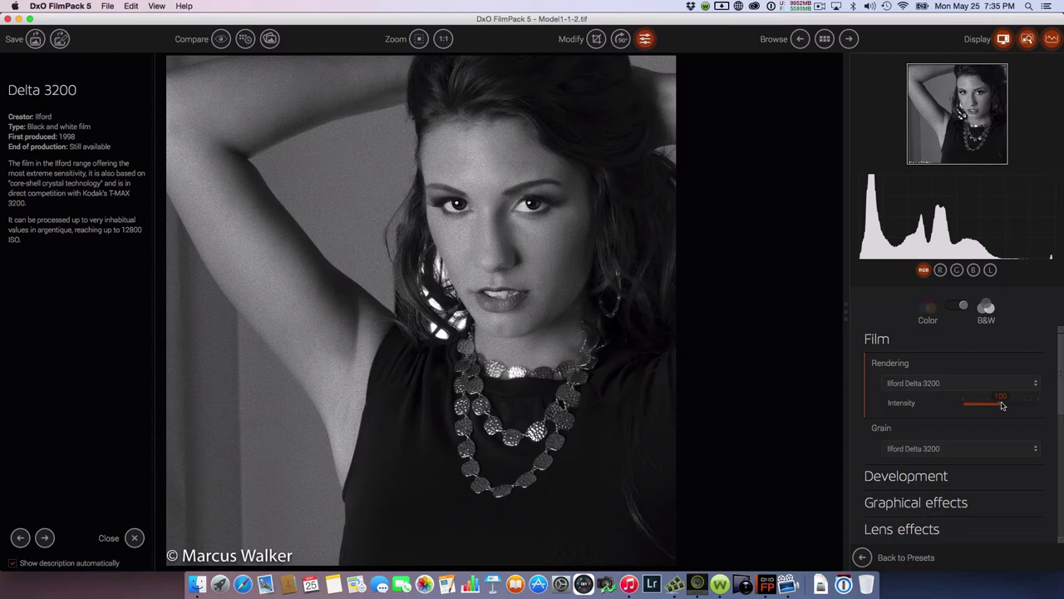
left_click_drag(1002, 405, 960, 405)
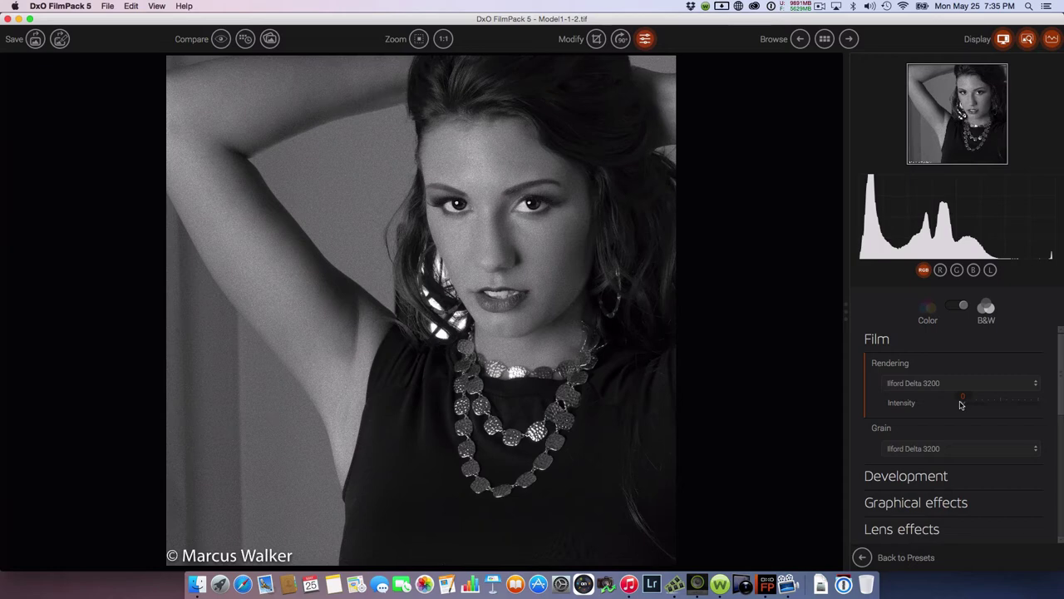
double_click(961, 405)
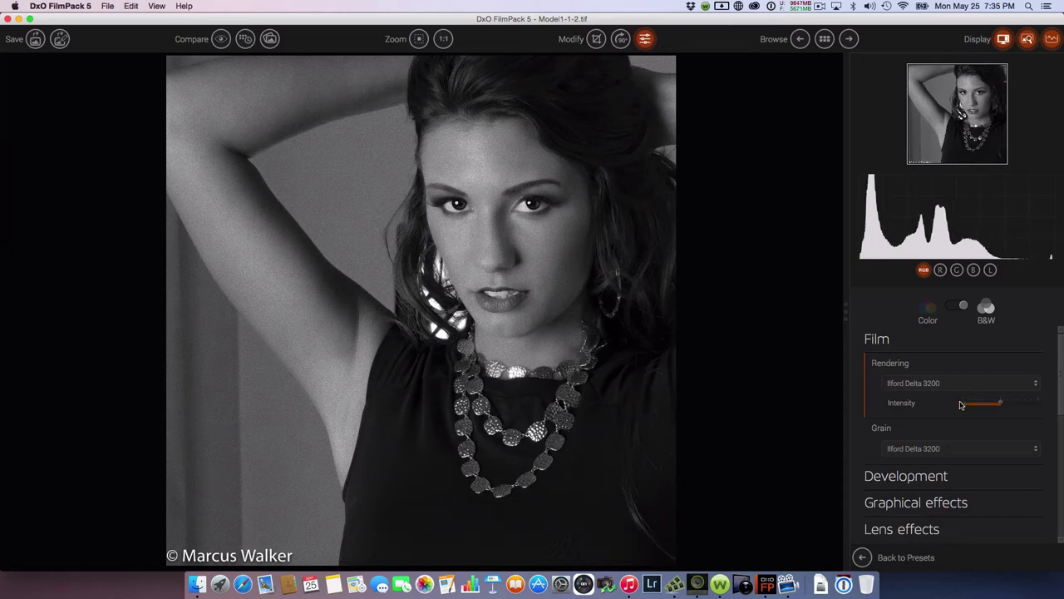
Set the Ilford Delta 3200 grain intensity to 31 and check the face at 100% zoom
left_click(896, 432)
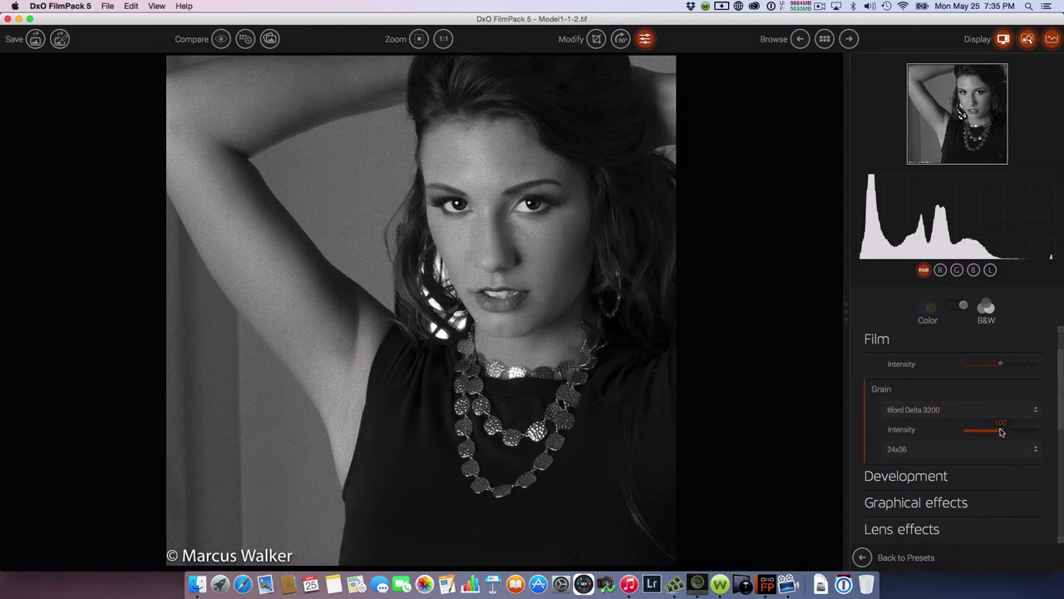
left_click_drag(1002, 431, 975, 432)
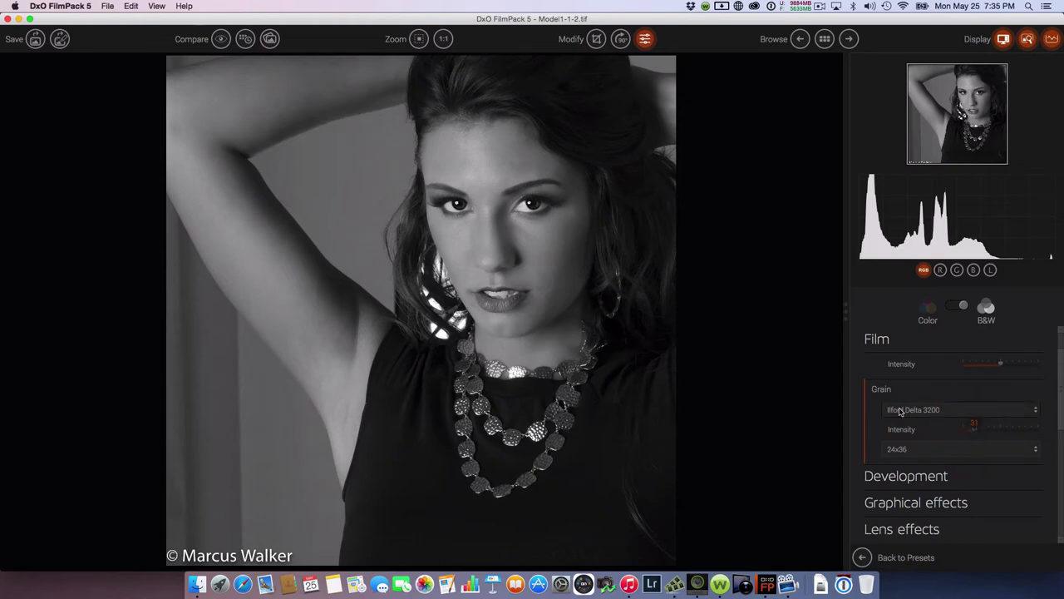
left_click(443, 39)
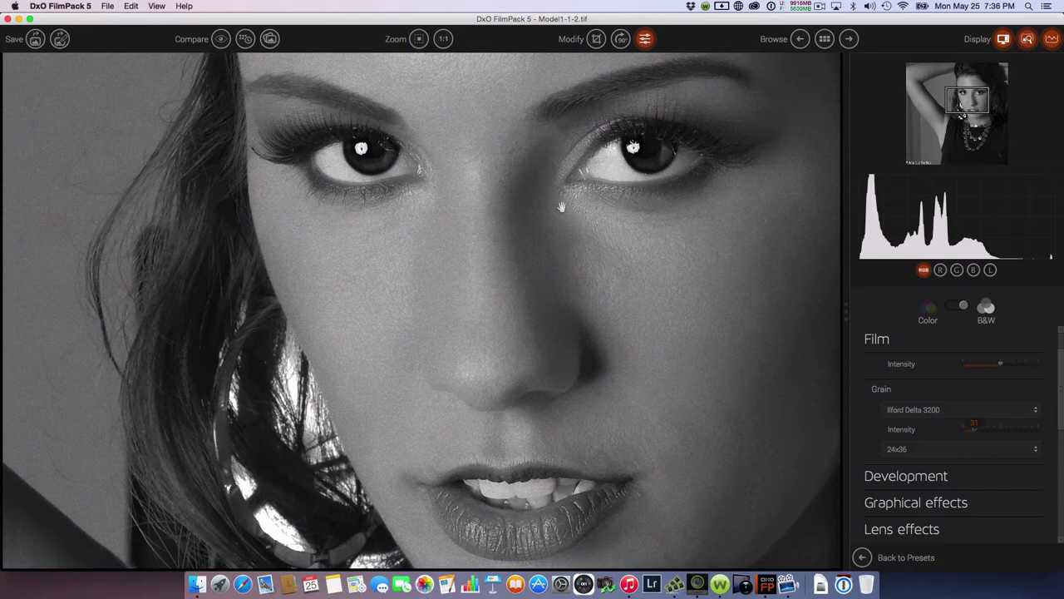
left_click(418, 39)
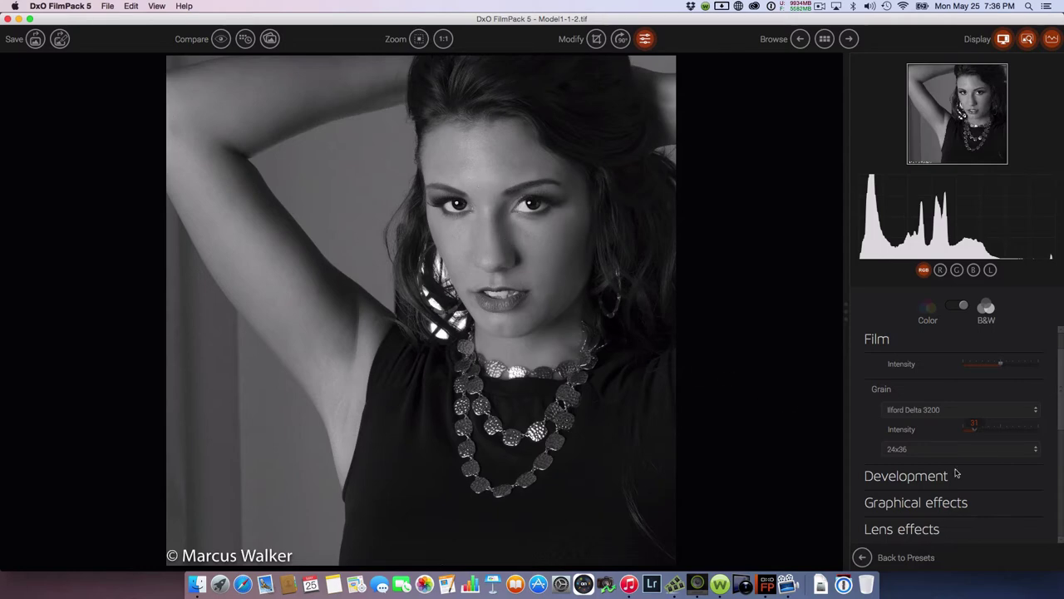
Open the contrast controls of the development settings and set the contrast to -24
scroll(1057, 434, "down", 1)
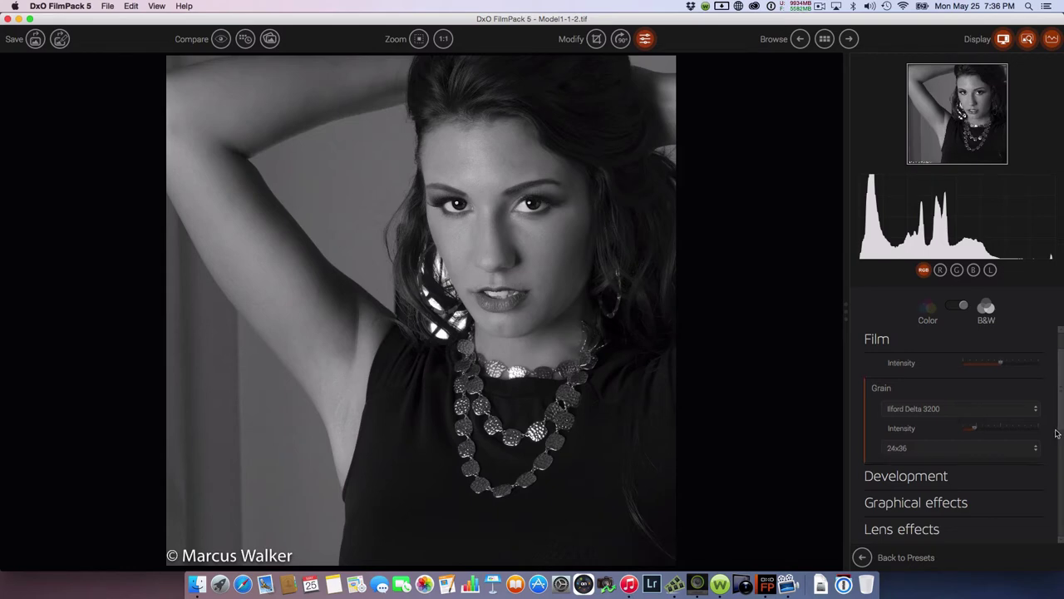
left_click(904, 477)
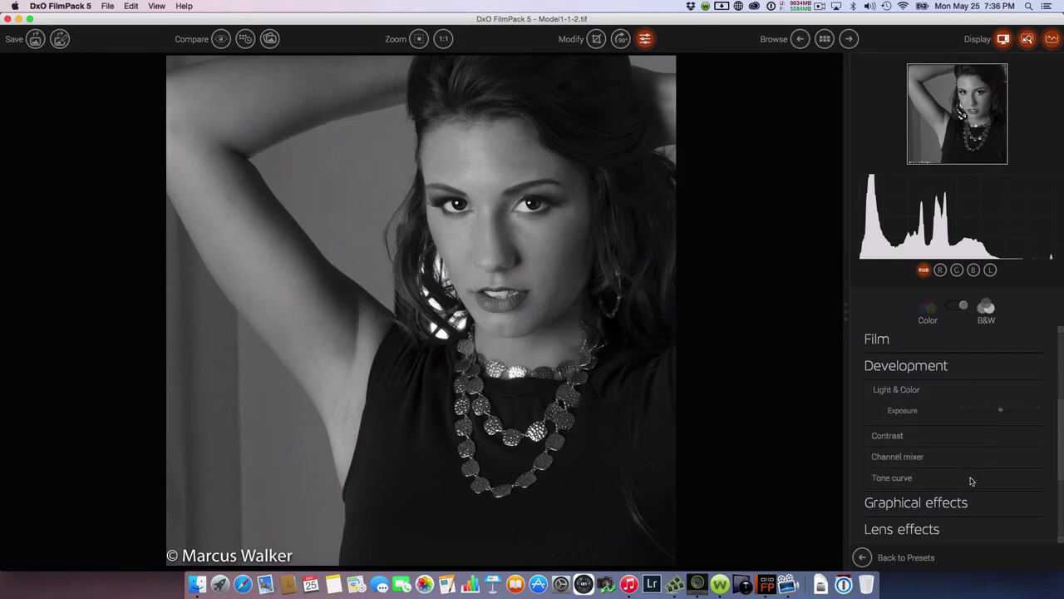
left_click(921, 439)
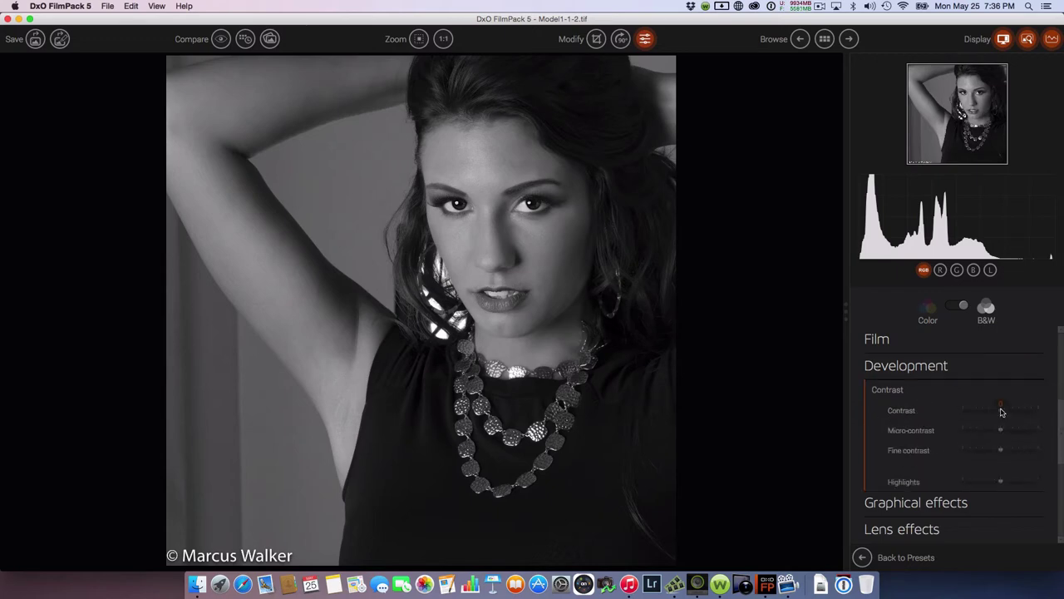
left_click_drag(1002, 410, 992, 411)
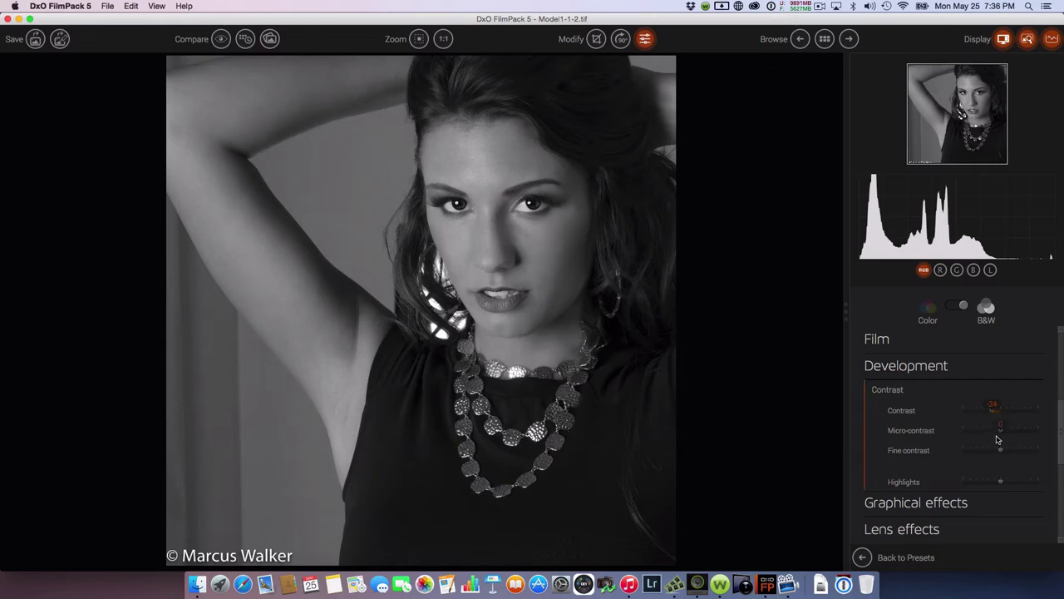
Try a micro-contrast of 17, reduce it to slightly above zero, and raise the fine contrast slightly
left_click_drag(1002, 434, 1007, 434)
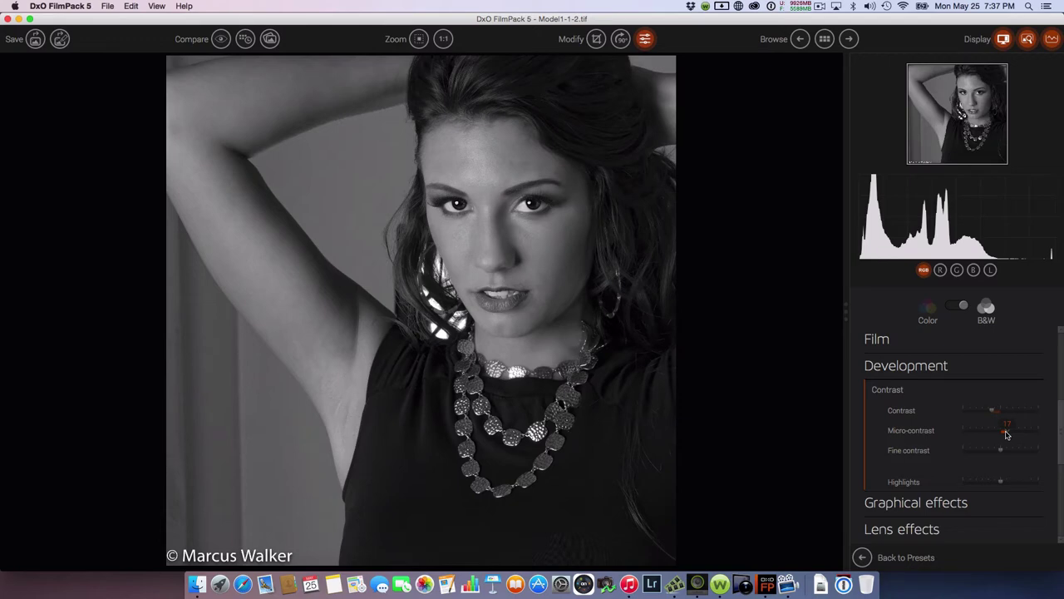
left_click_drag(1007, 434, 1003, 435)
left_click(1003, 452)
Try a strong midtones boost in the contrast settings, and reduce it to slightly above zero
scroll(964, 464, "down", 1)
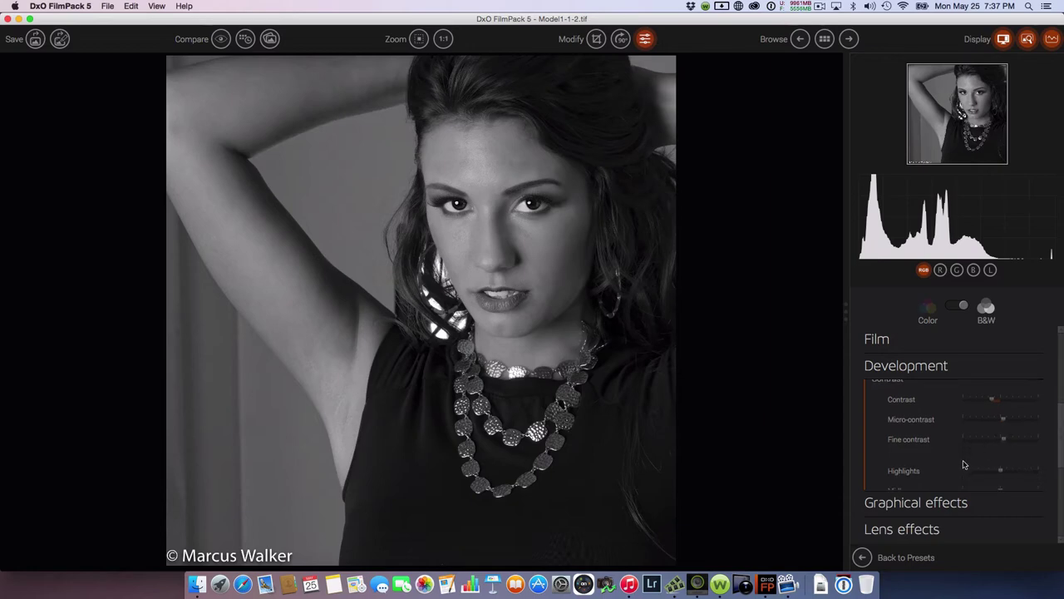
scroll(966, 466, "down", 1)
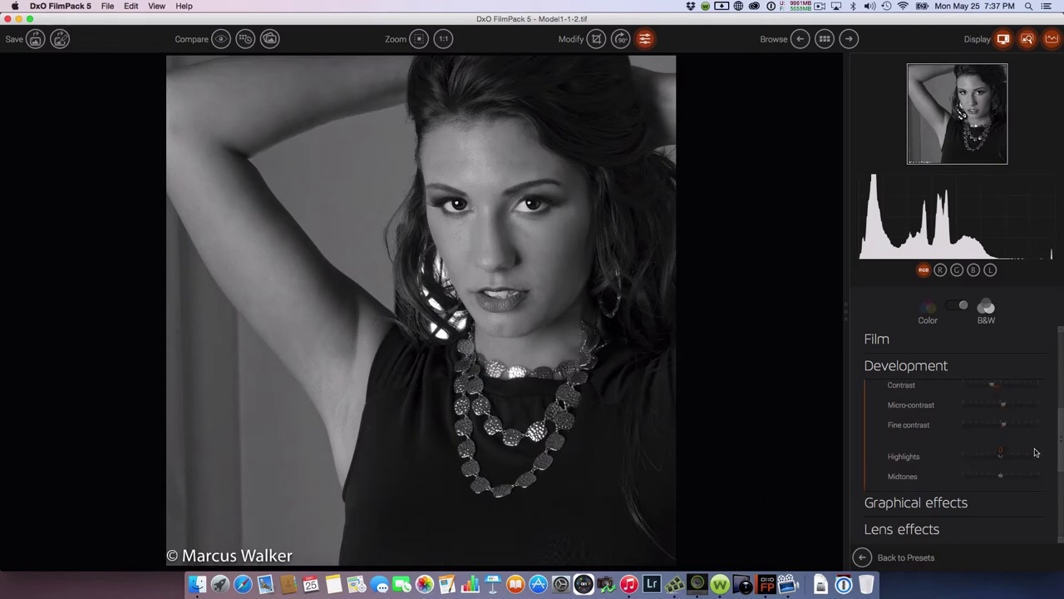
mouse_move(1003, 481)
left_click_drag(1003, 481, 1016, 482)
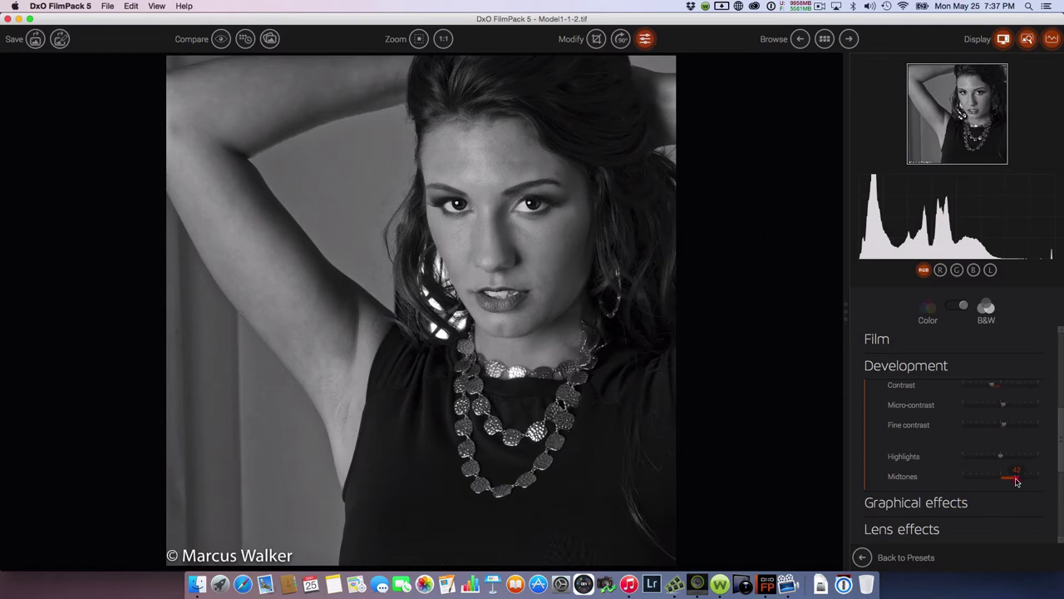
left_click_drag(1015, 480, 1002, 479)
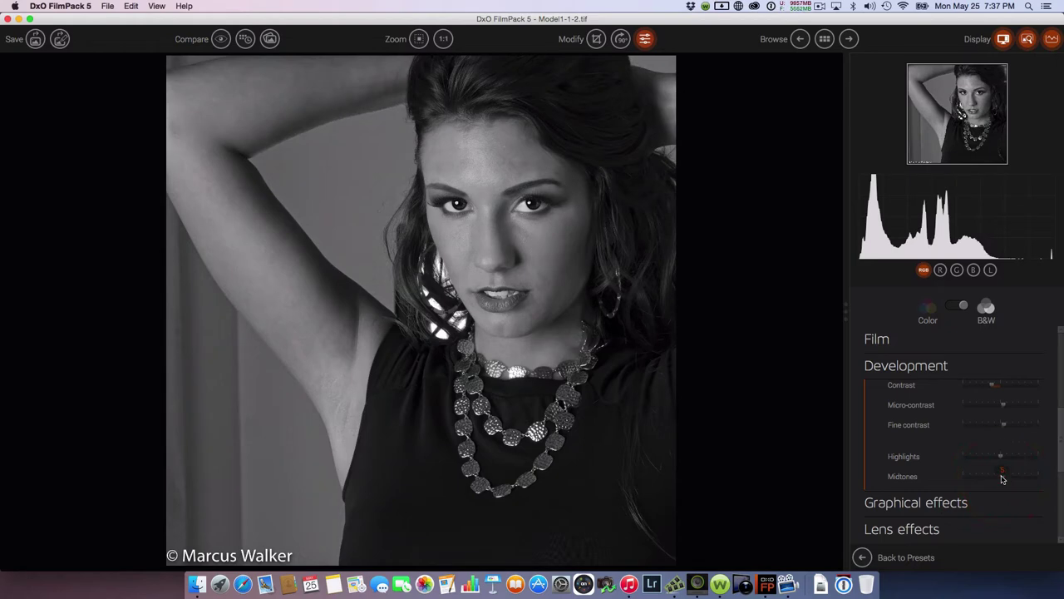
left_click(1002, 479)
Expand the channel mixer and hide the histogram to make room for all its color sliders
scroll(1056, 459, "down", 5)
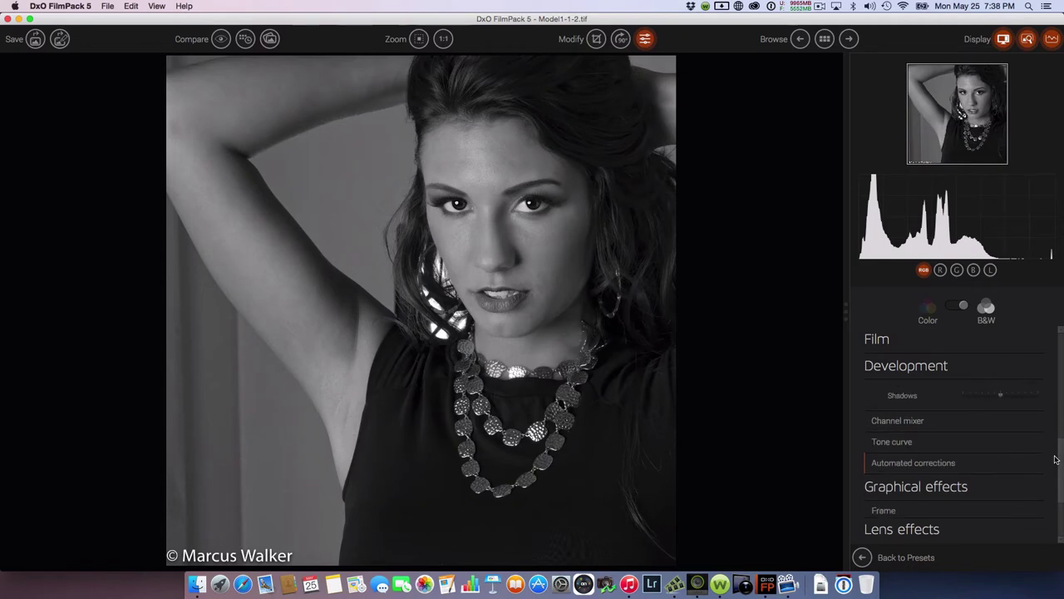
scroll(1056, 458, "up", 2)
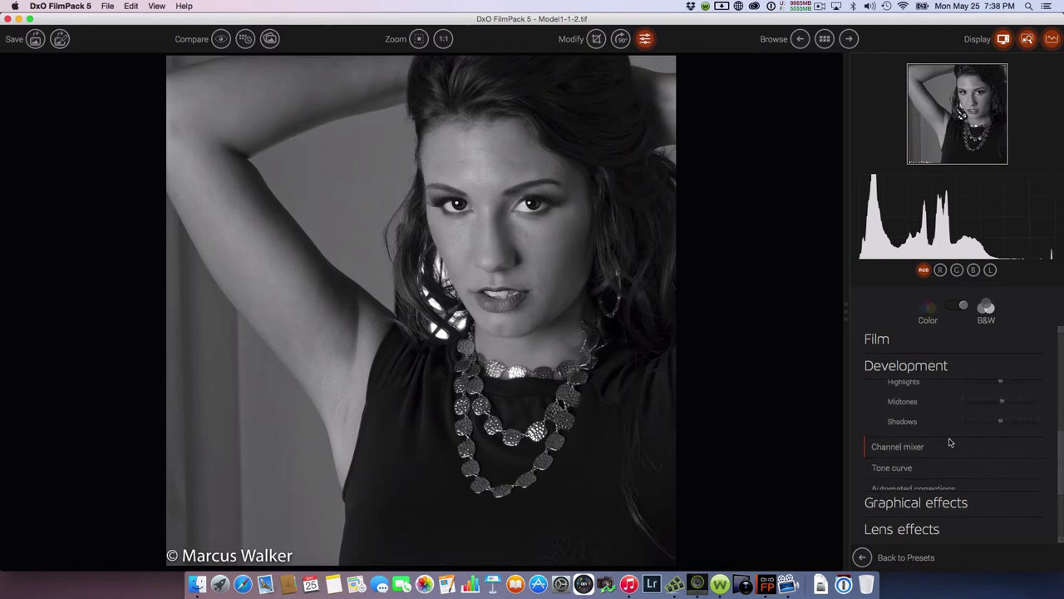
left_click(951, 444)
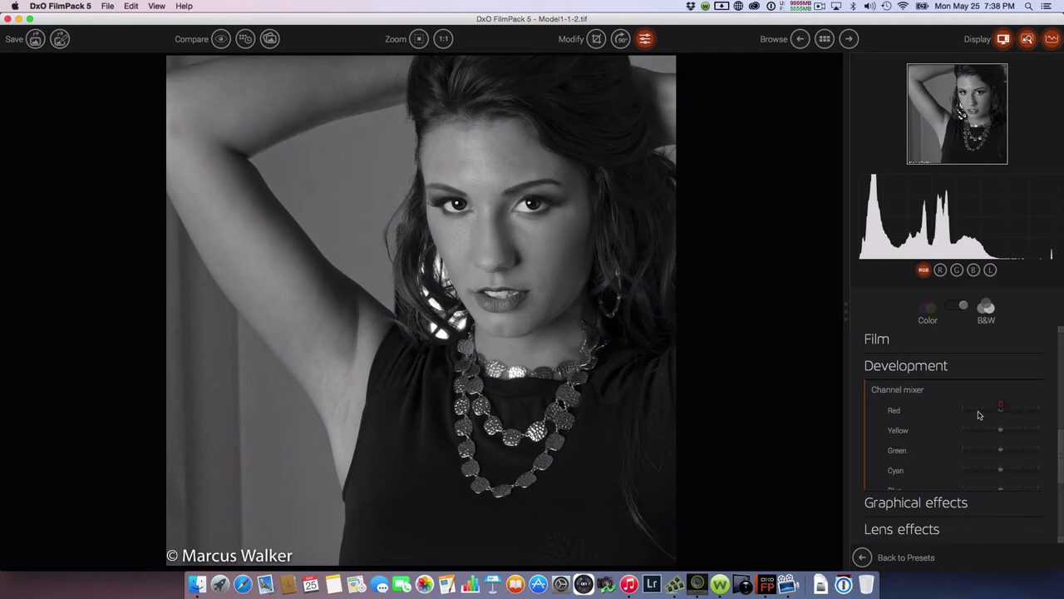
left_click(1052, 38)
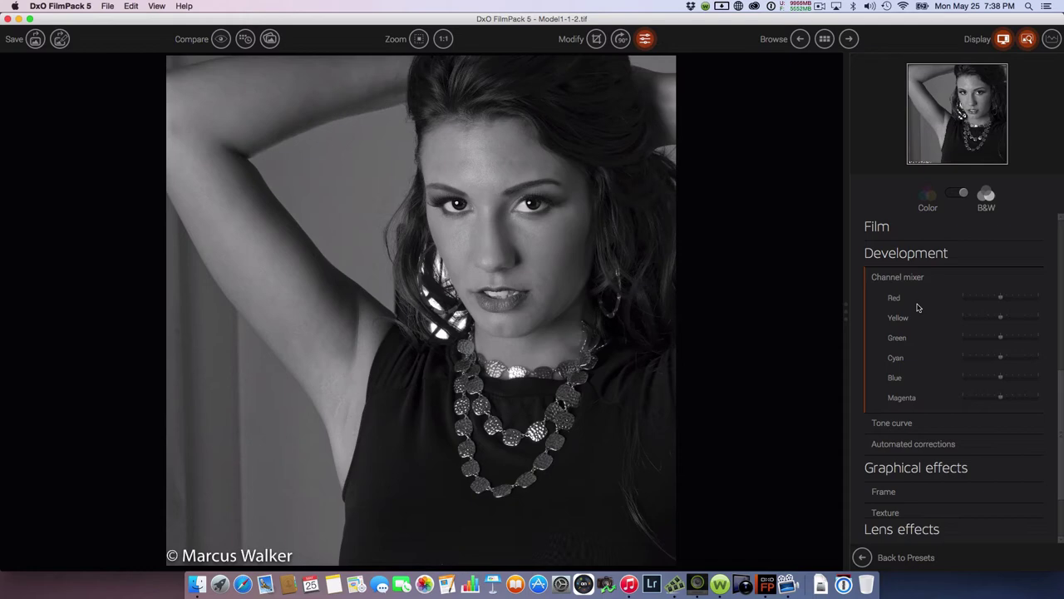
Try a red value of 84 in the channel mixer, reset it, and set red to 15
mouse_move(1004, 301)
left_click_drag(1004, 301, 1034, 297)
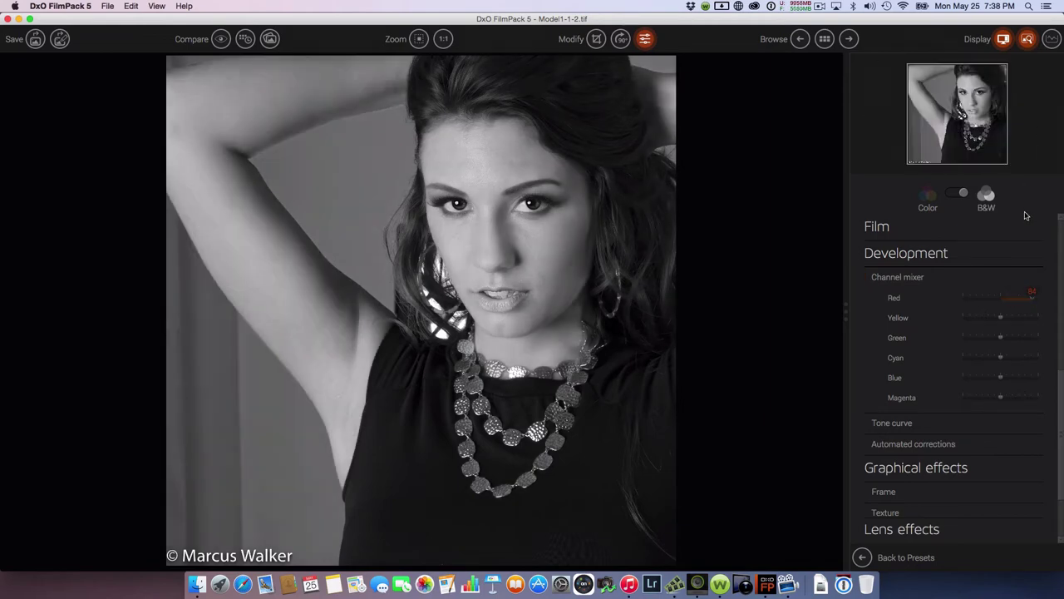
mouse_move(1022, 301)
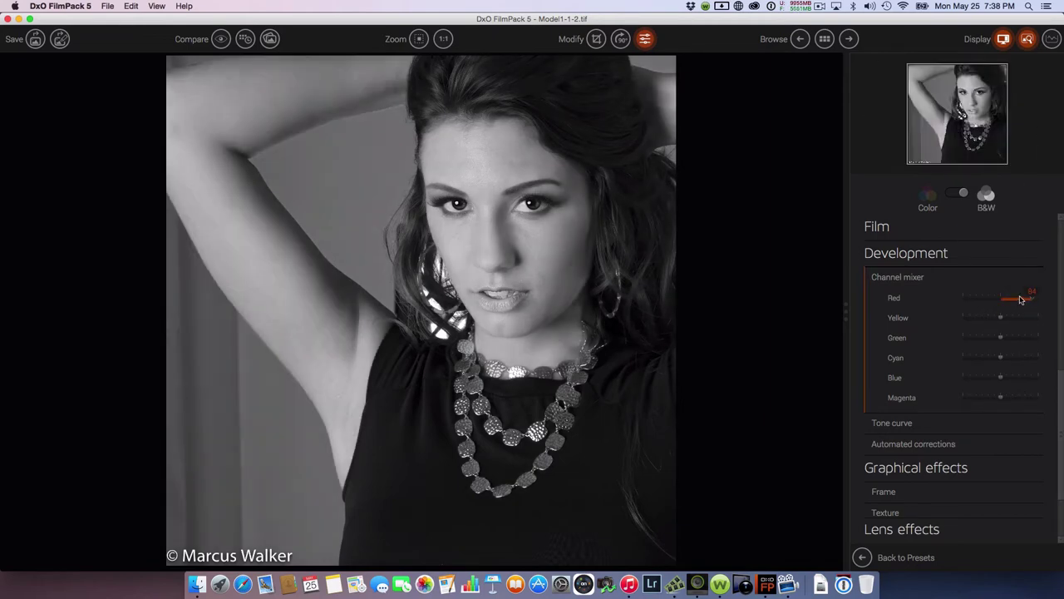
double_click(1021, 300)
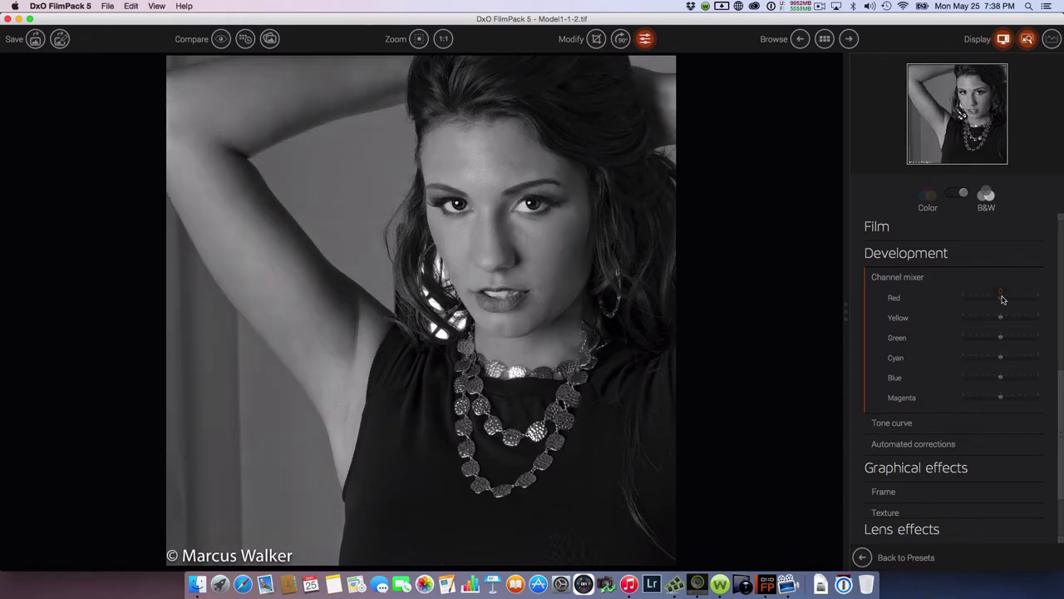
left_click(1007, 299)
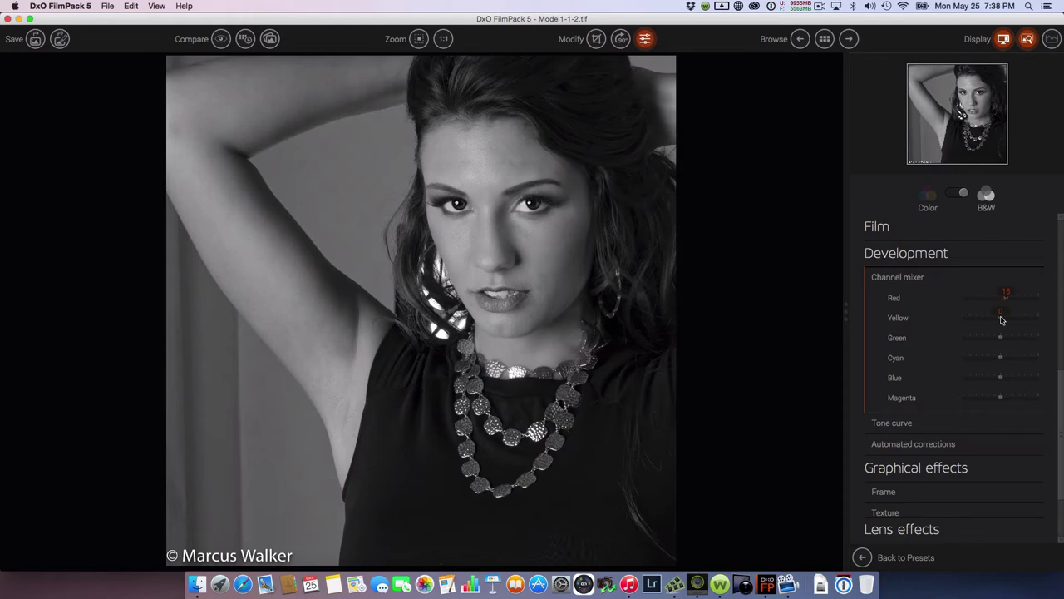
Try a yellow value of 100 in the channel mixer, and set yellow to -11
left_click_drag(1001, 319, 1038, 325)
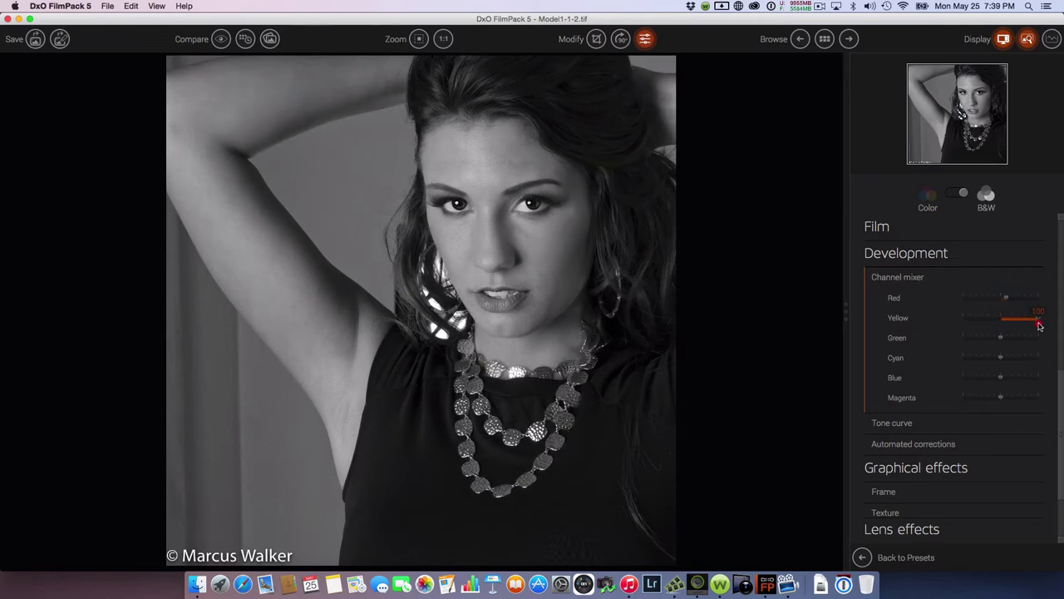
left_click_drag(1038, 325, 998, 324)
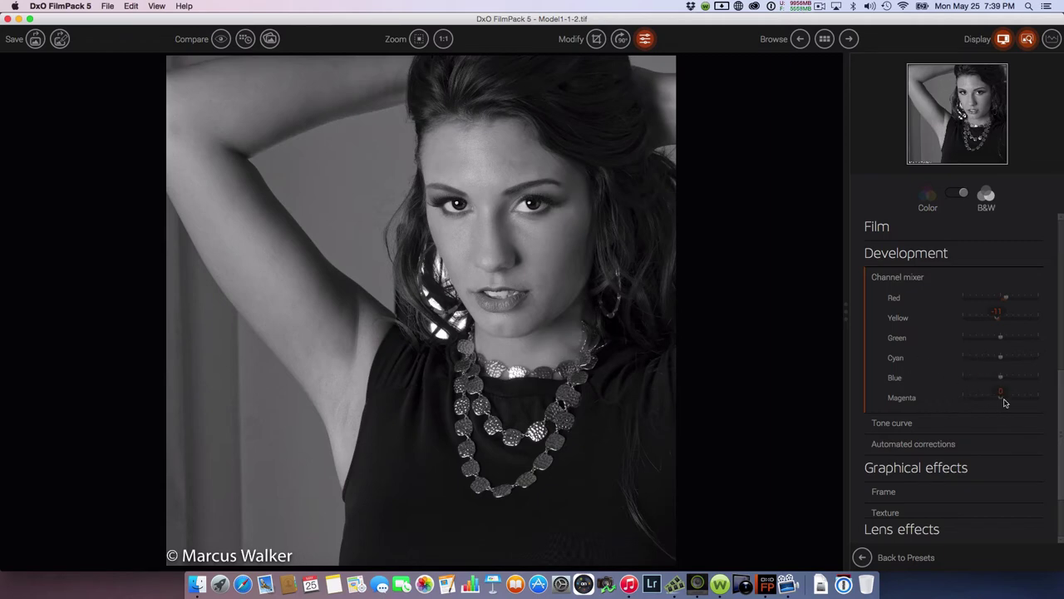
mouse_move(1003, 402)
left_mouse_down()
mouse_move(1050, 404)
mouse_move(931, 397)
mouse_move(1053, 407)
mouse_move(919, 393)
mouse_move(1001, 409)
left_mouse_up()
Add four points from the shadows to the midtones of the RGB tone curve and lift its black point slightly
left_click(1023, 422)
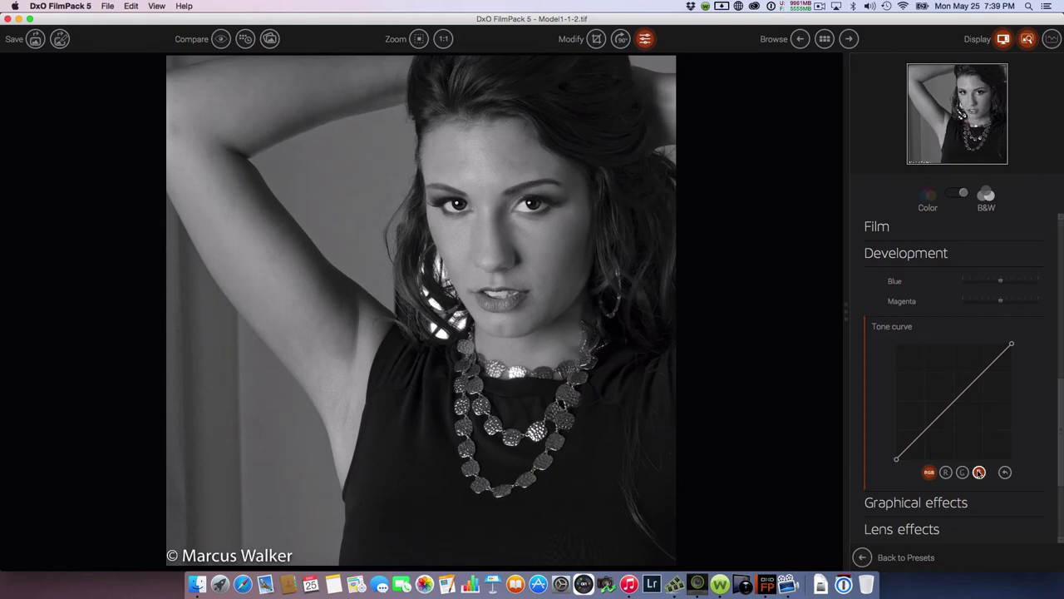
left_click(909, 446)
left_click(925, 432)
left_click(941, 416)
left_click(953, 404)
left_click_drag(897, 461, 895, 455)
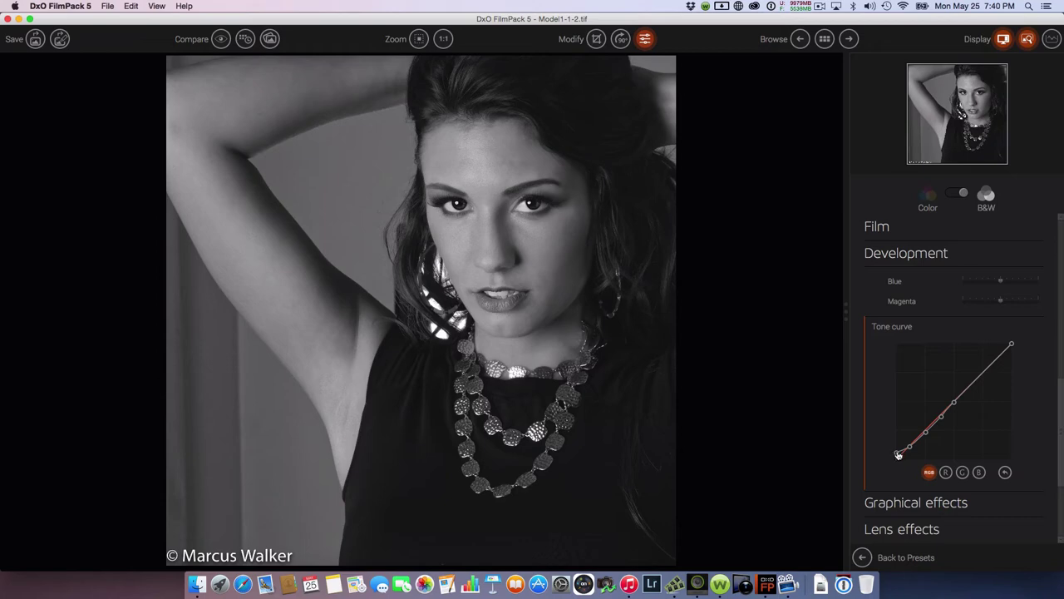
left_click_drag(898, 454, 898, 453)
left_click_drag(898, 454, 898, 455)
Try shifting the tone curve's midtone point, undo the move, and reset the curve to a straight line
left_click_drag(957, 405, 954, 404)
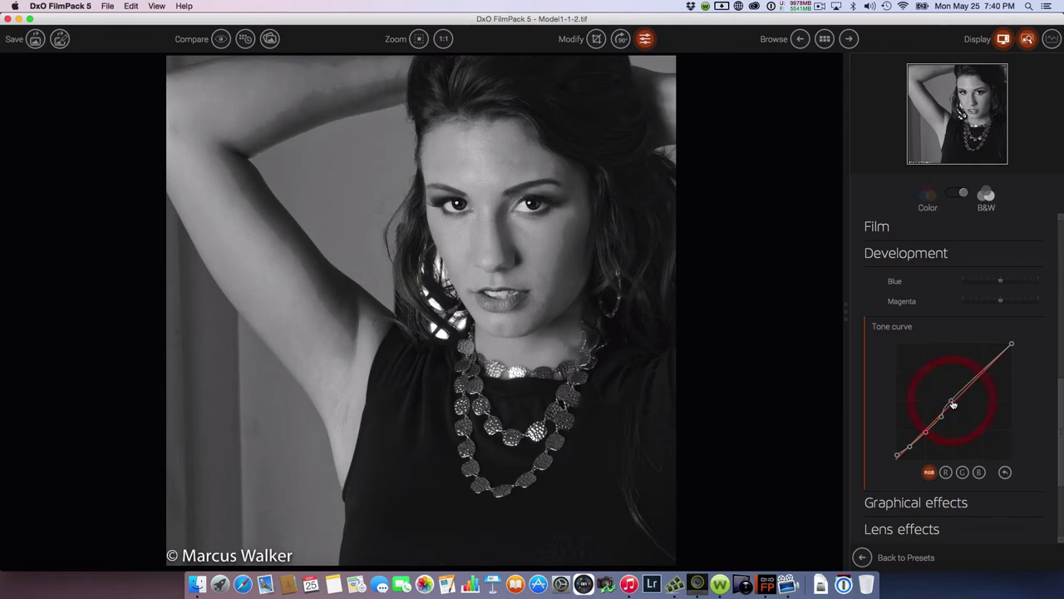
key("super+z")
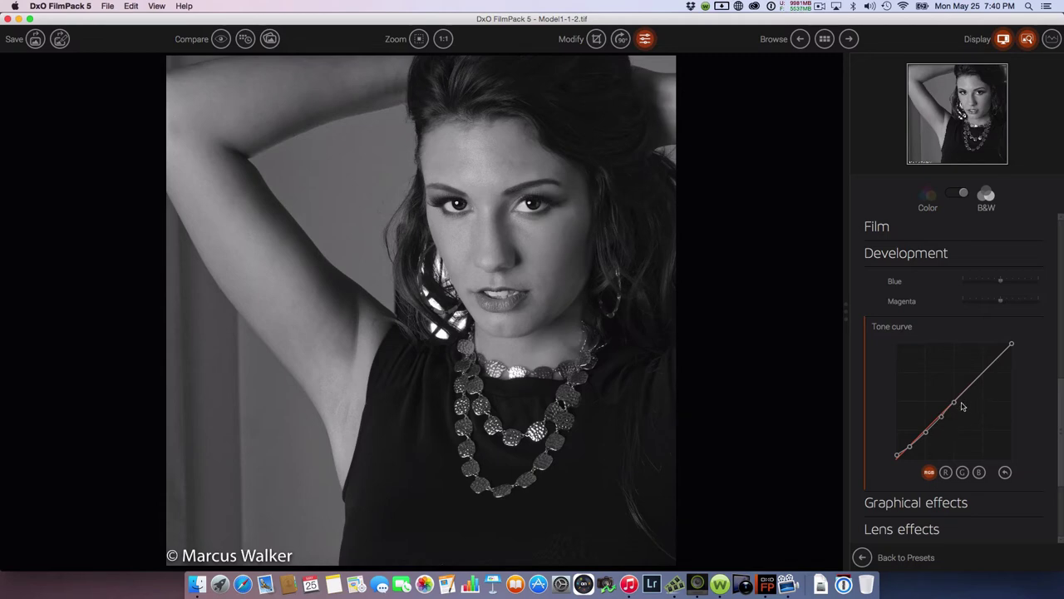
left_click(1005, 472)
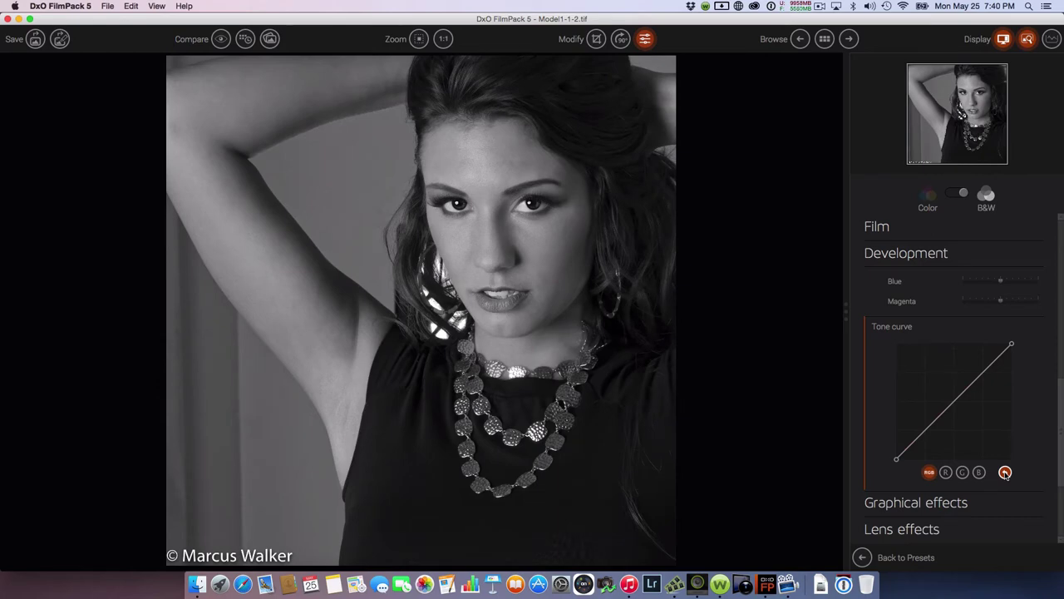
Try a White frame around the portrait, and set the frame back to No frame
scroll(1041, 418, "down", 4)
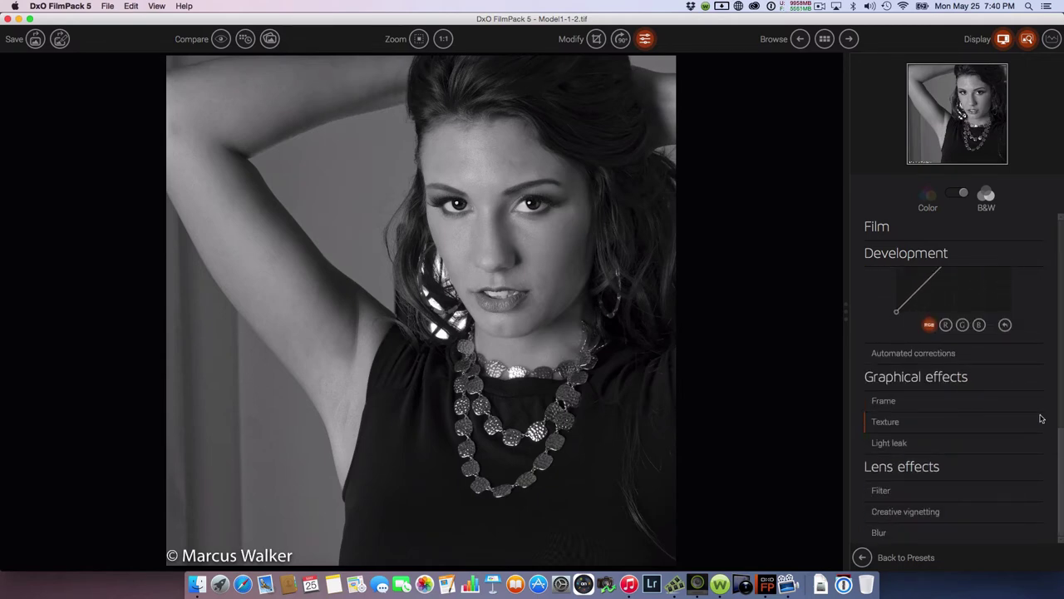
left_click(938, 402)
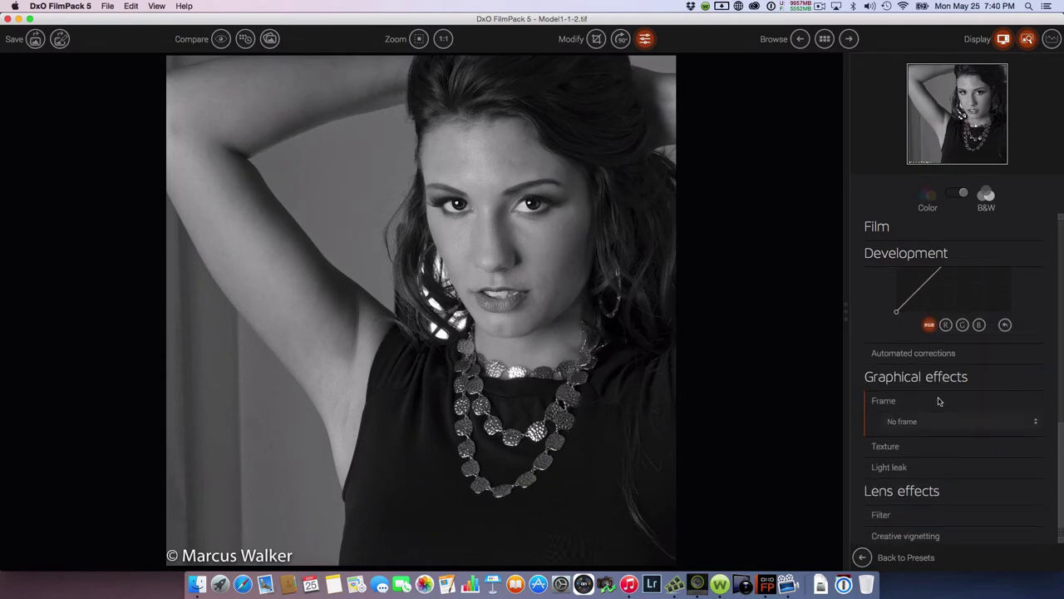
left_click(1036, 421)
left_click(968, 479)
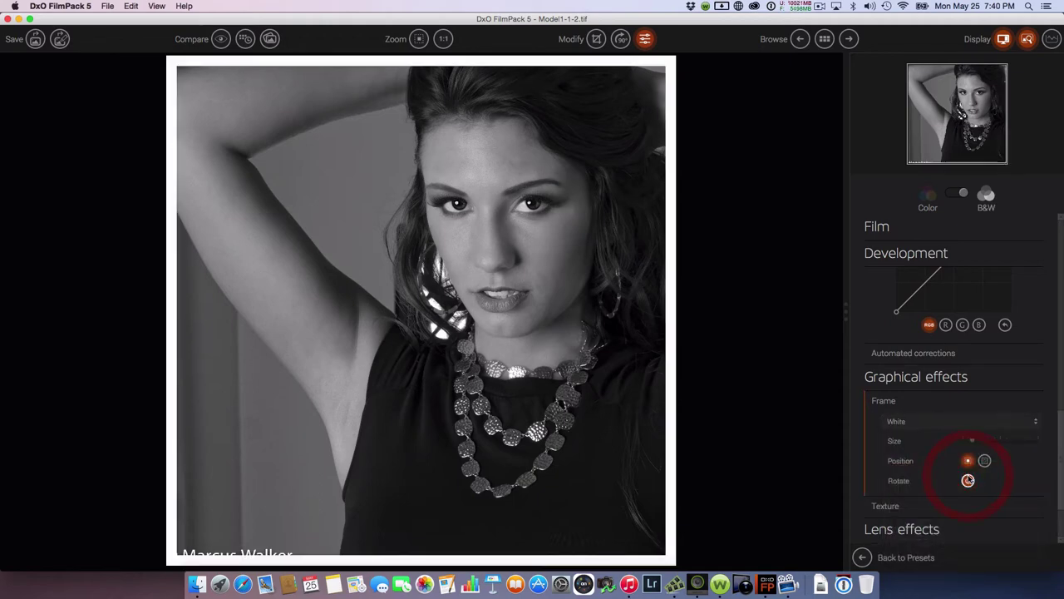
left_click(1025, 429)
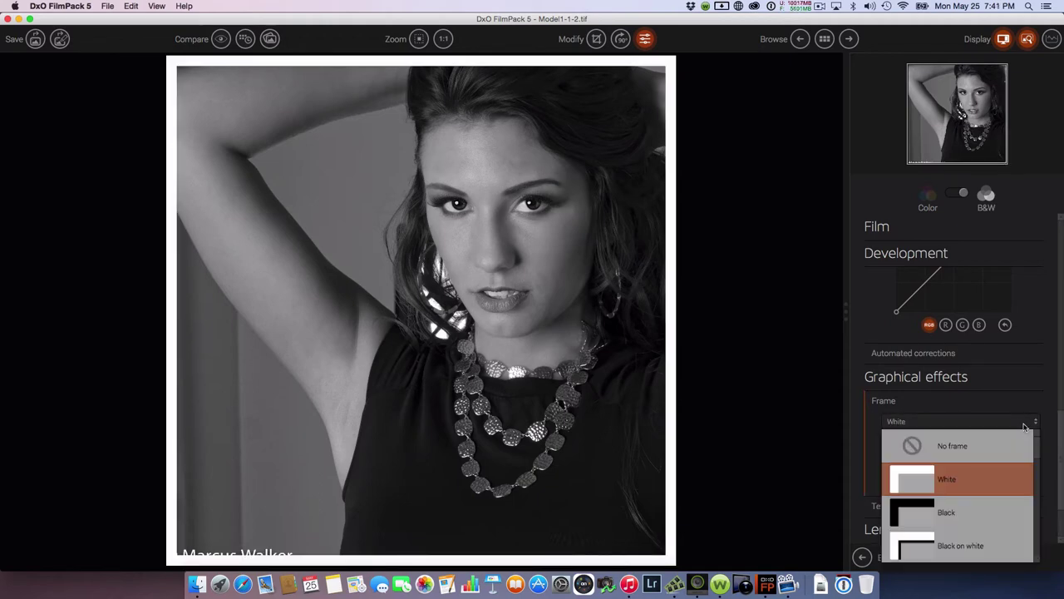
left_click(963, 441)
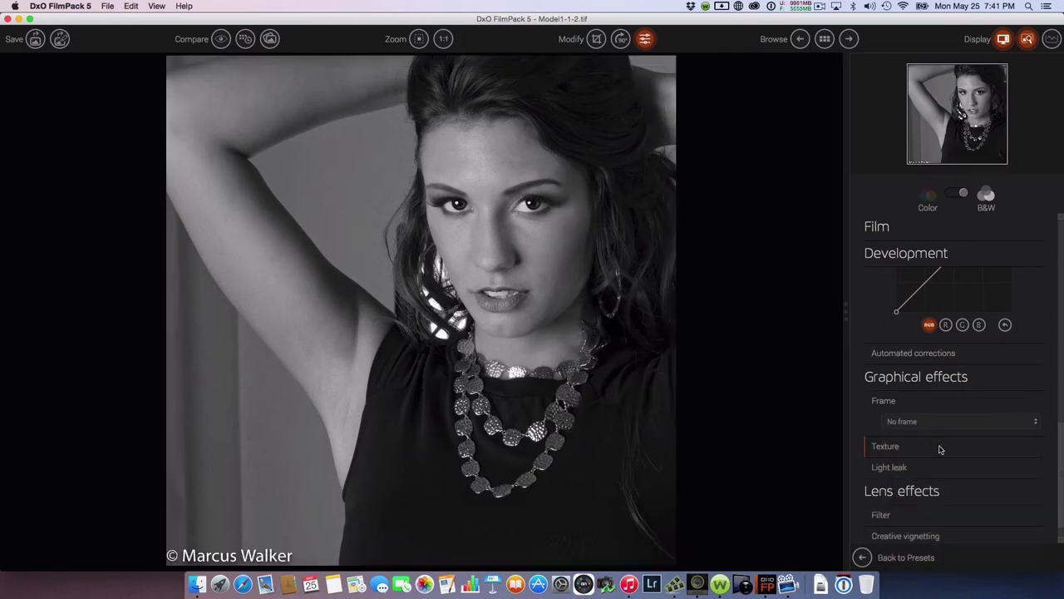
Apply the Scratches texture to the portrait
left_click(939, 448)
left_click(1033, 466)
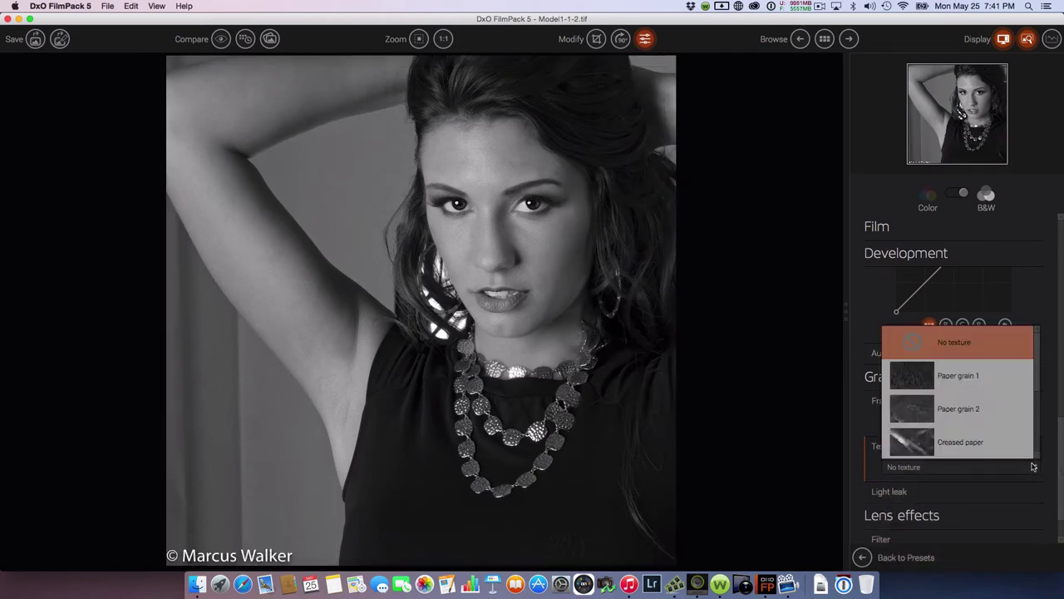
scroll(1030, 455, "down", 1)
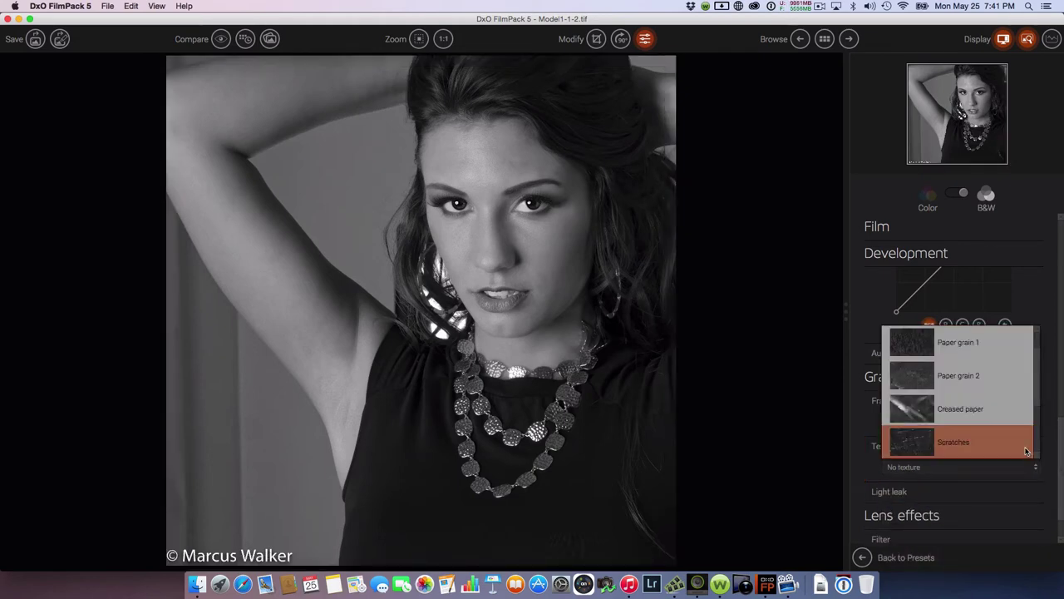
left_click(1026, 452)
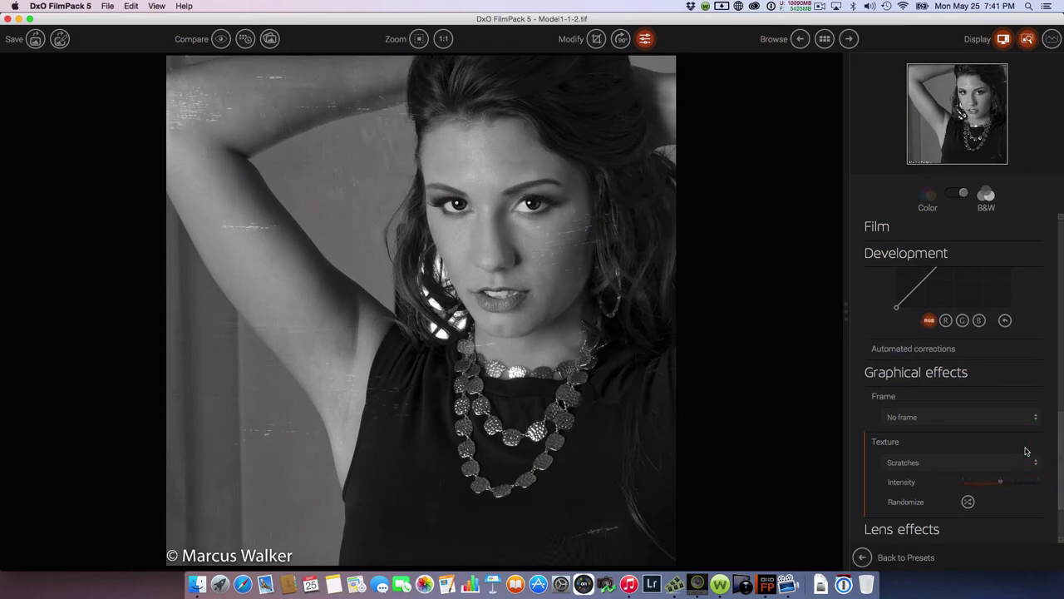
Reduce the Scratches texture intensity to 10
left_click_drag(1001, 482, 979, 489)
left_click(967, 485)
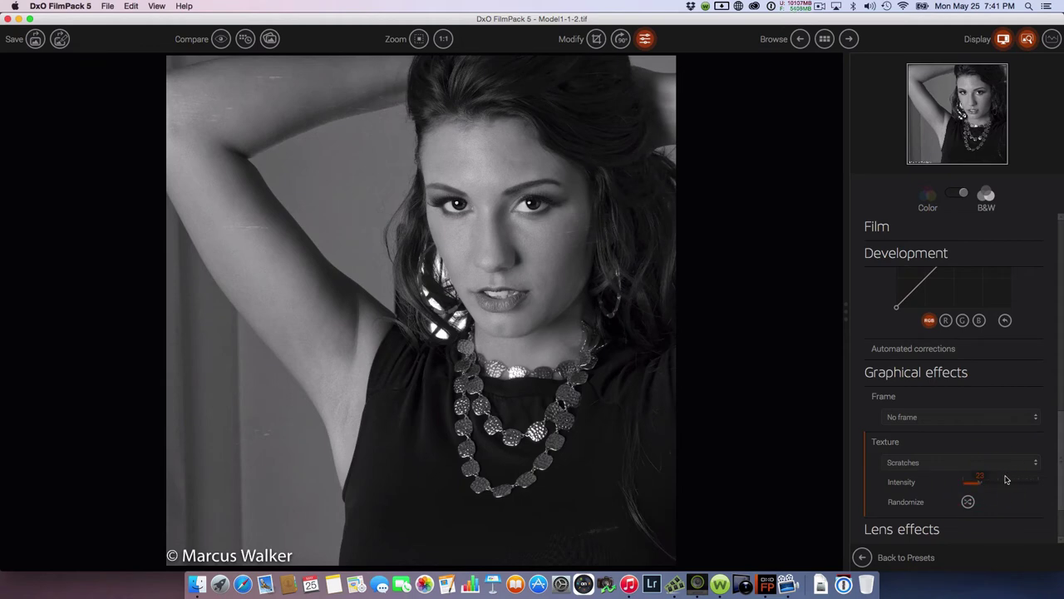
scroll(991, 480, "down", 5)
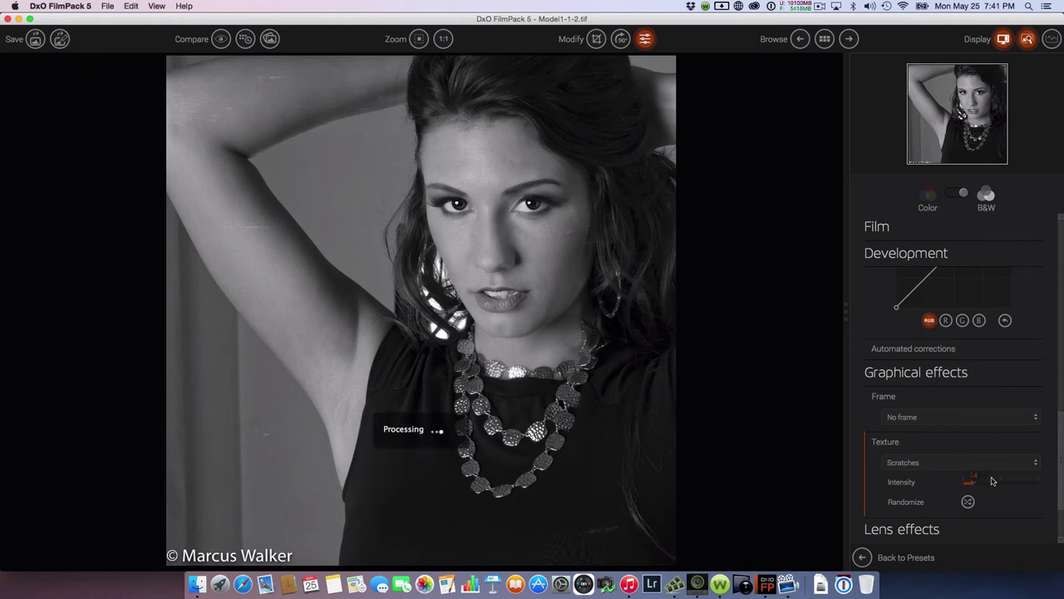
scroll(991, 480, "down", 3)
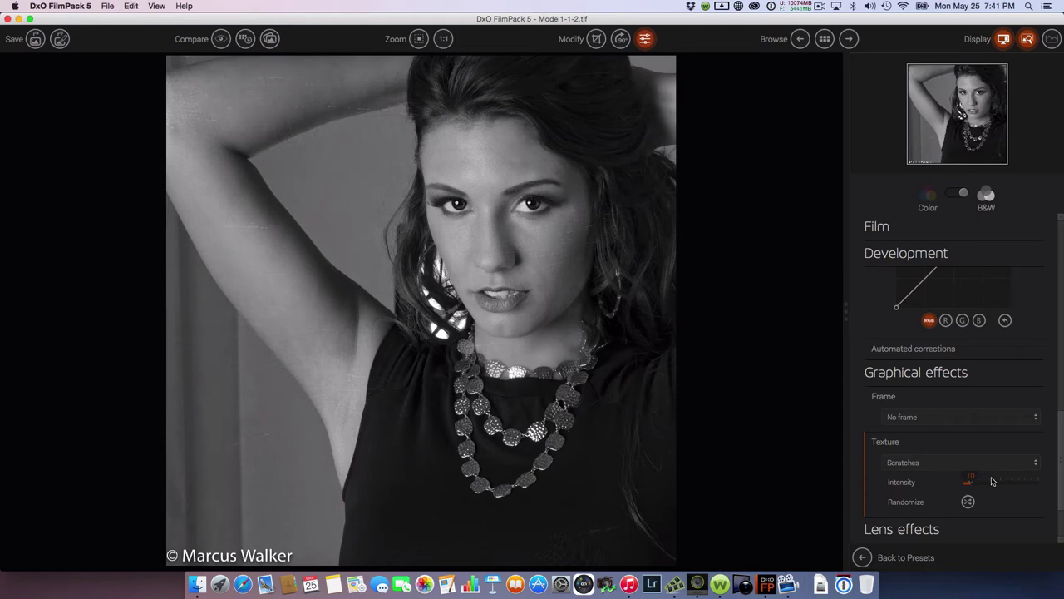
Raise the Scratches texture intensity, and set the portrait's texture back to No texture
scroll(991, 480, "down", 1)
scroll(991, 481, "up", 5)
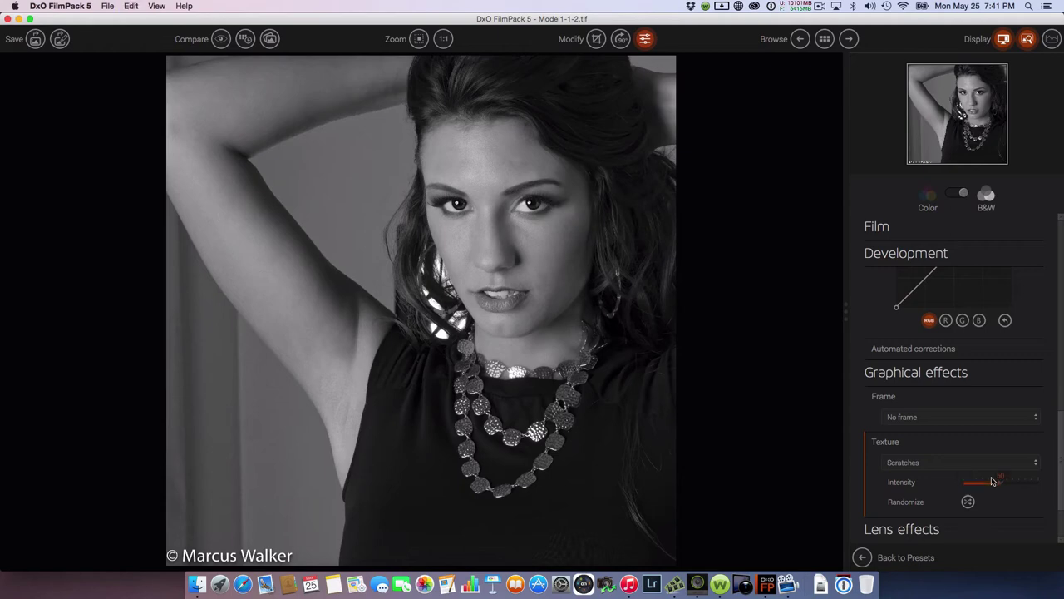
left_click(1038, 460)
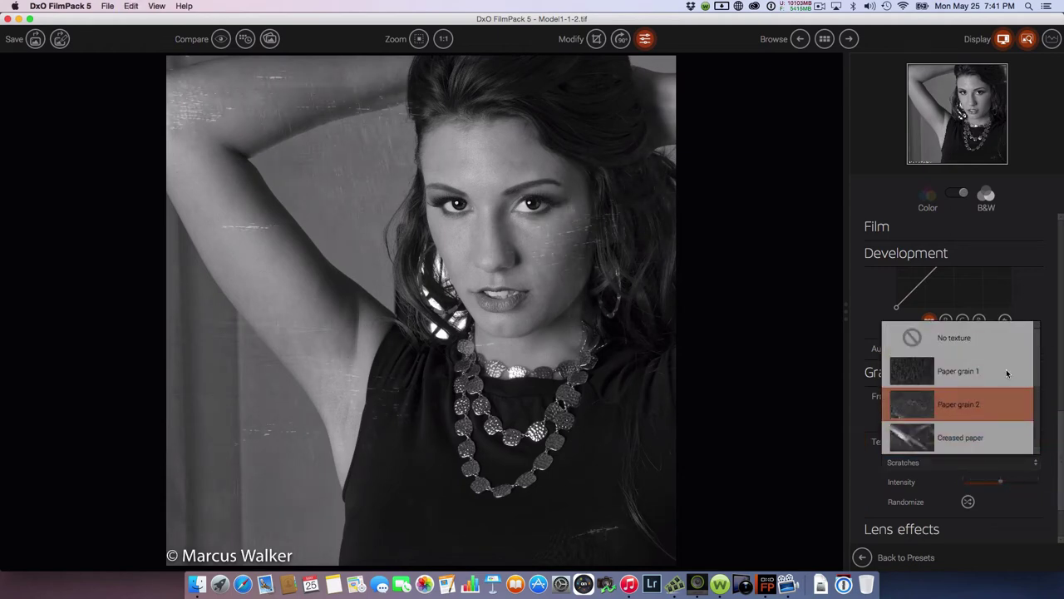
left_click(980, 337)
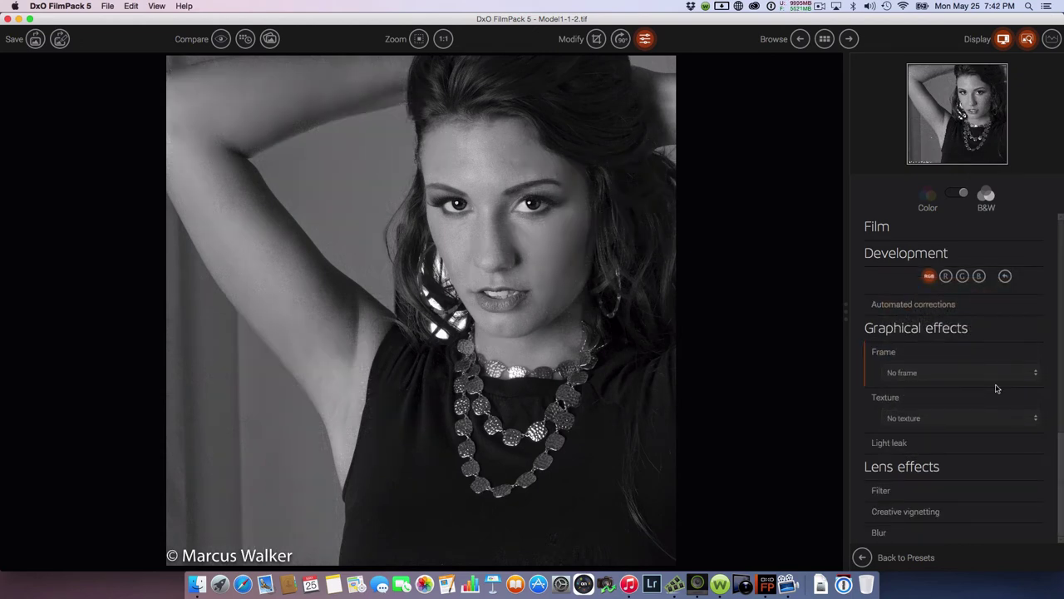
Try the Color Leak 3 light leak on the portrait, and switch it to White Leak 4
left_click(1024, 446)
left_click(1034, 463)
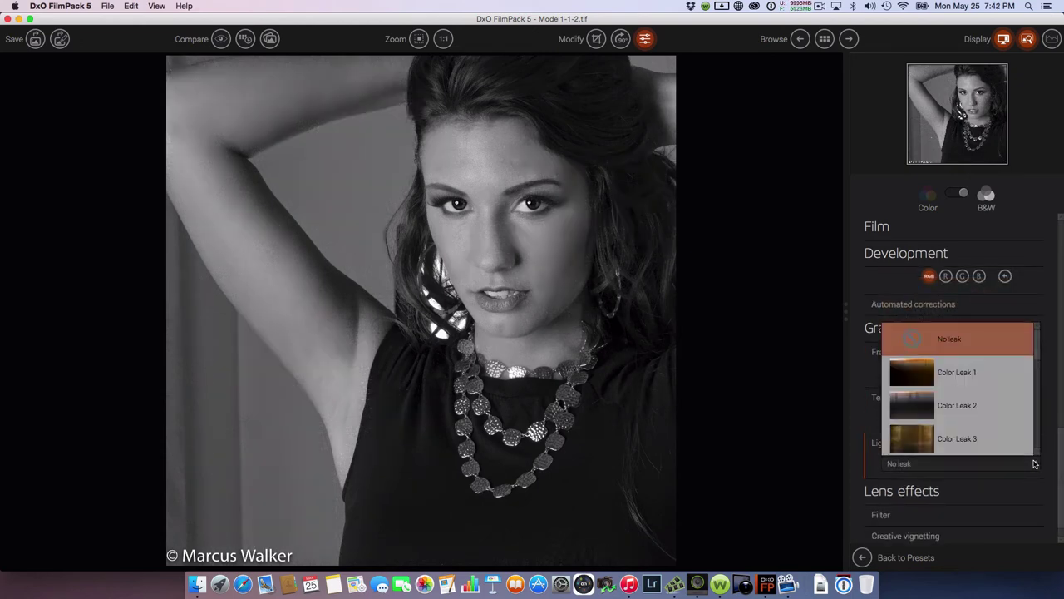
left_click(1008, 438)
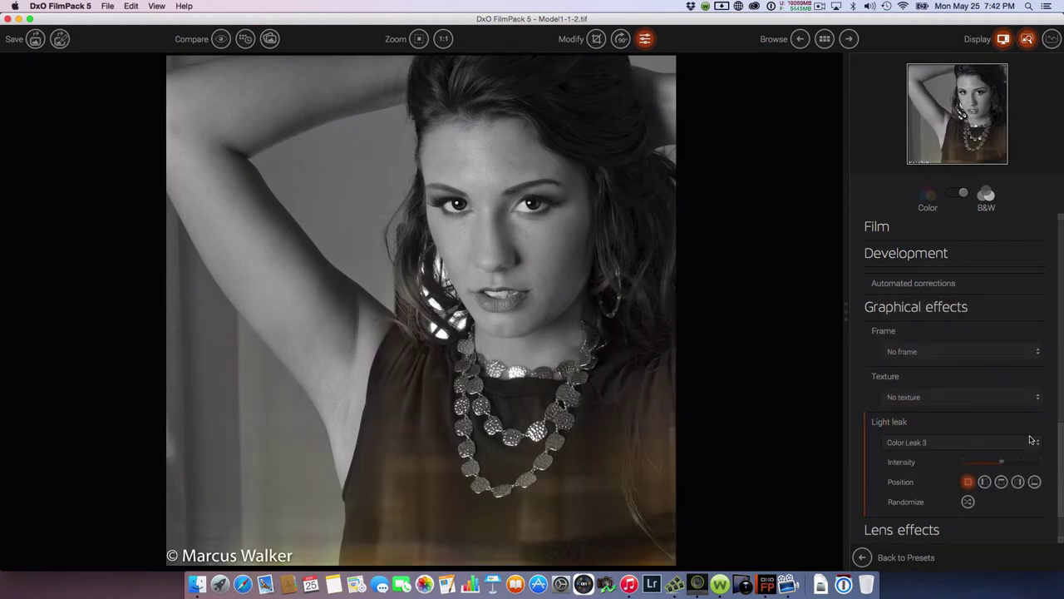
left_click(1032, 442)
scroll(1003, 398, "down", 5)
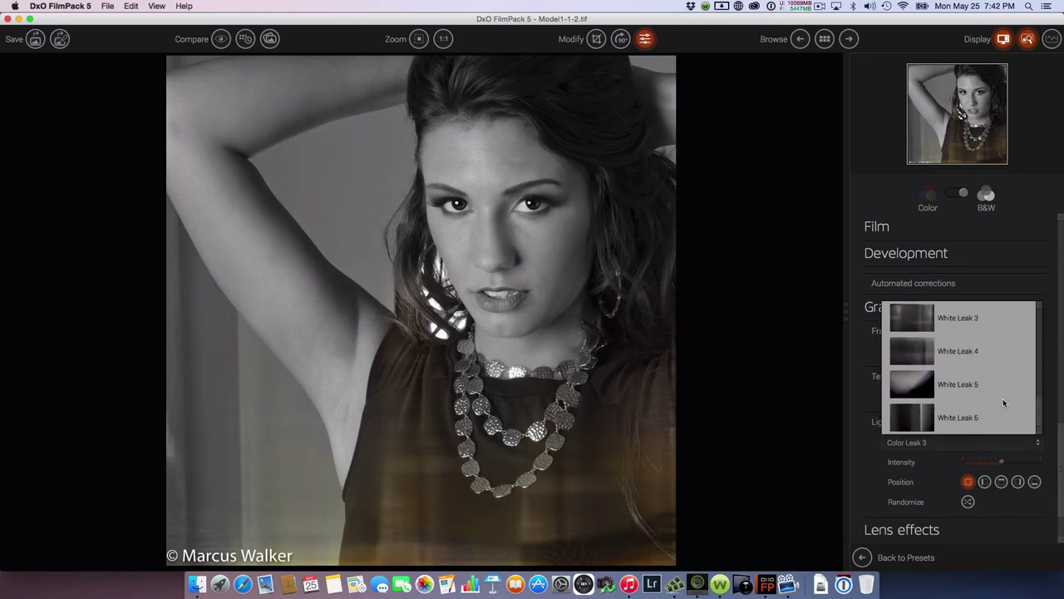
left_click(986, 351)
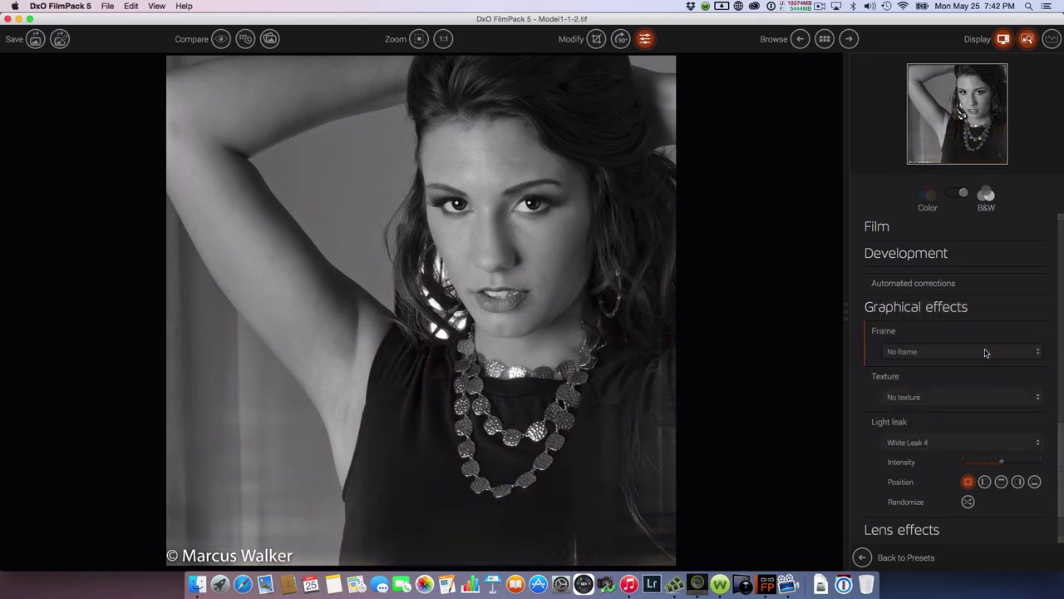
Set the portrait's light leak back to No leak
left_click(1021, 445)
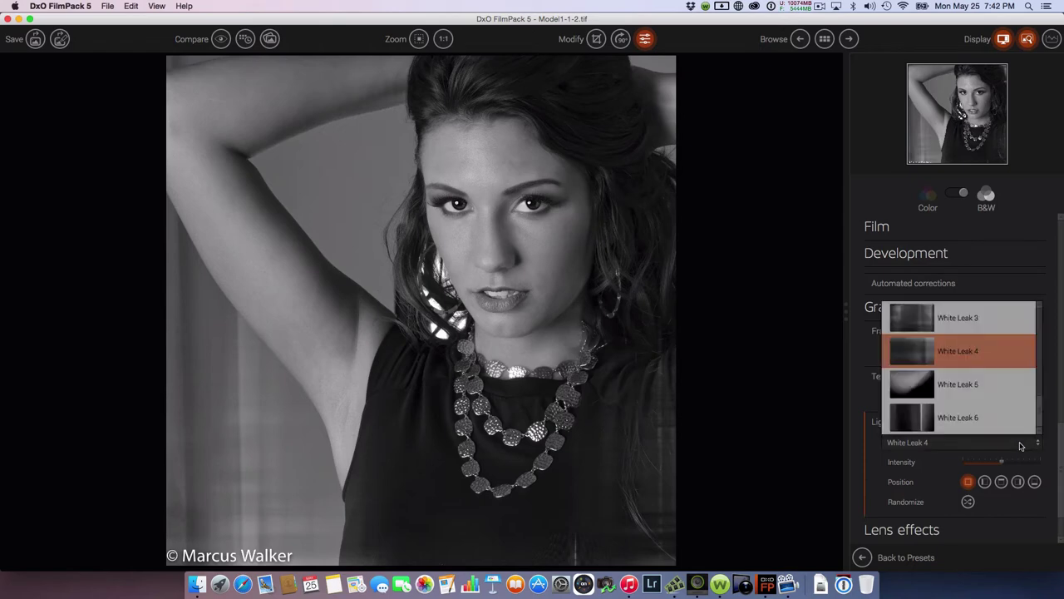
scroll(1008, 343, "up", 10)
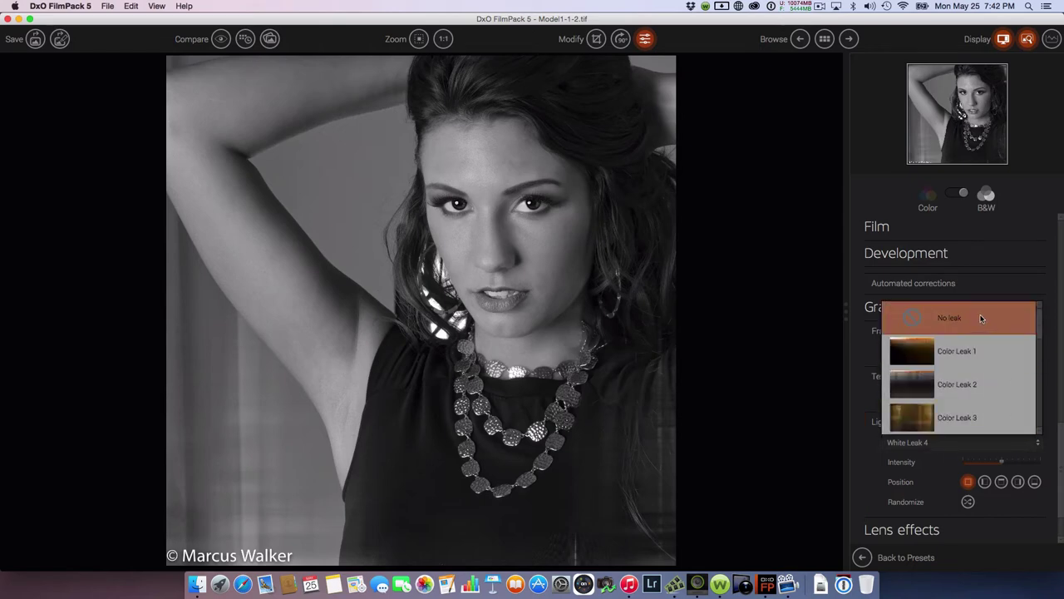
left_click(1011, 317)
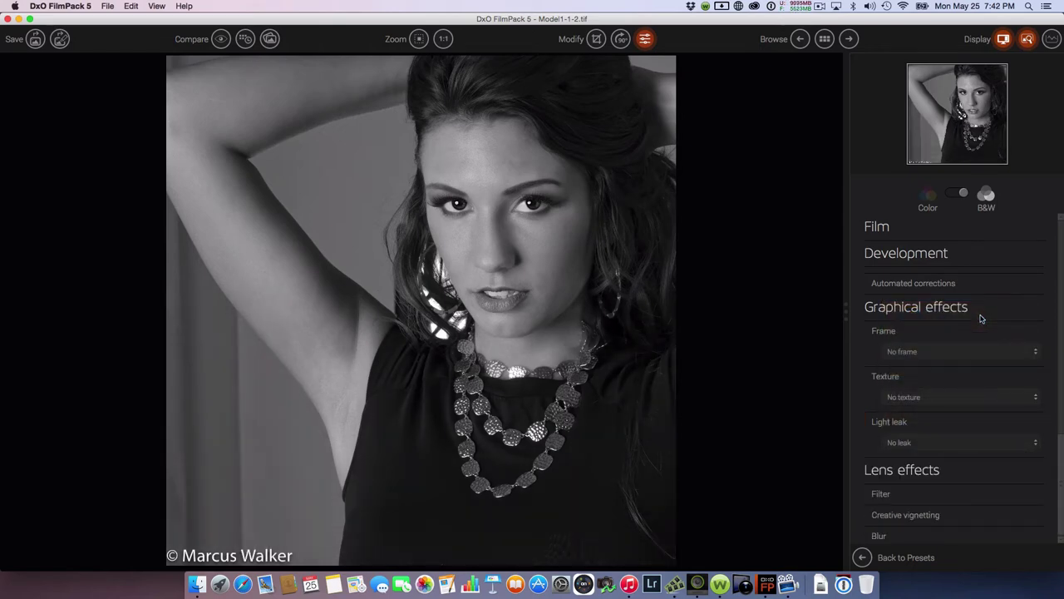
Try the Warm tone lens filter on the portrait, and switch it to the Red filter
left_click(969, 495)
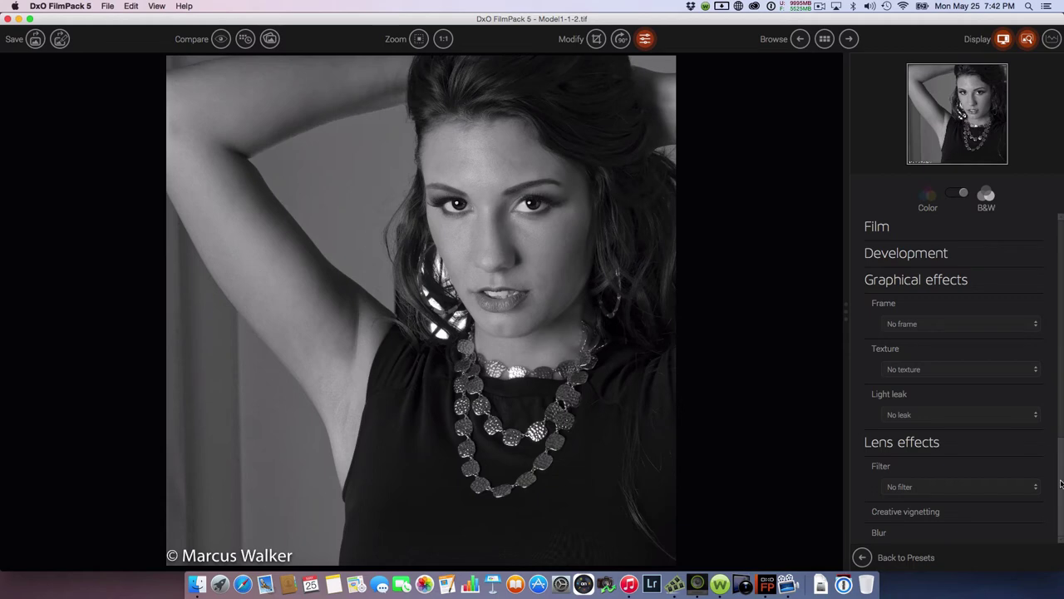
left_click(1033, 486)
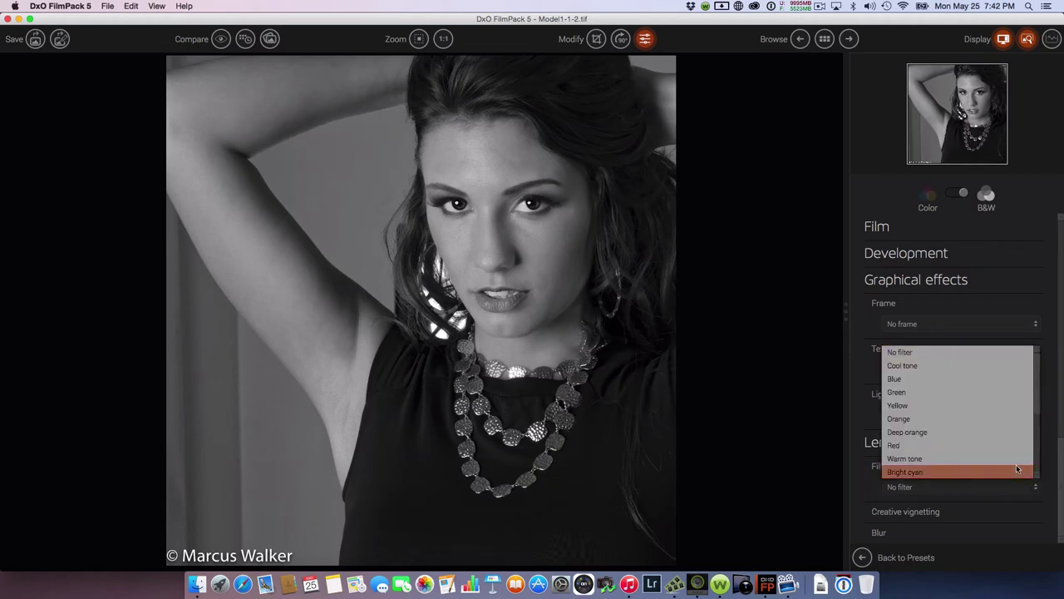
left_click(1012, 459)
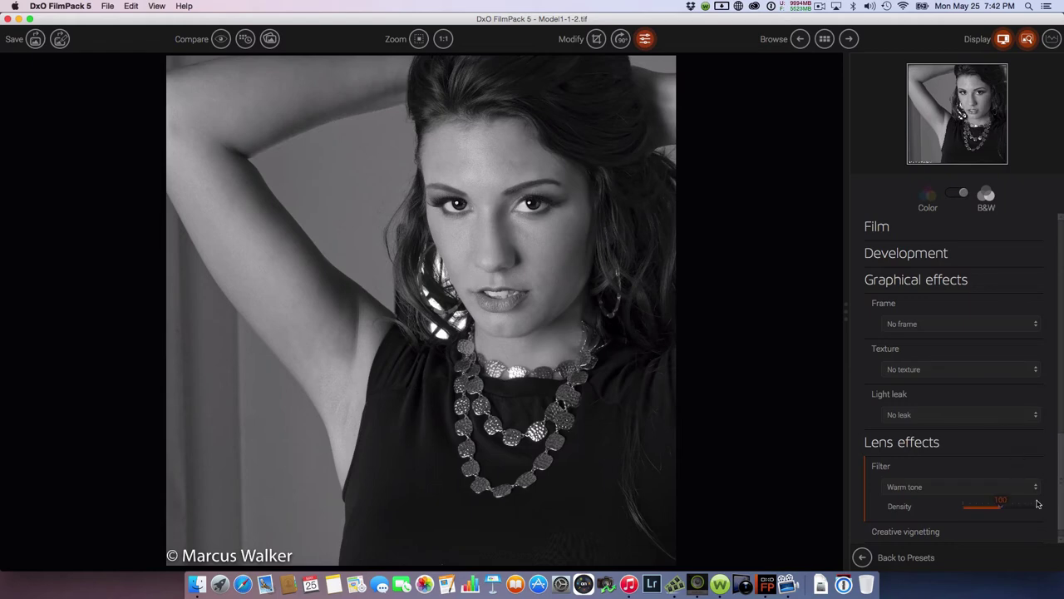
left_click(1037, 489)
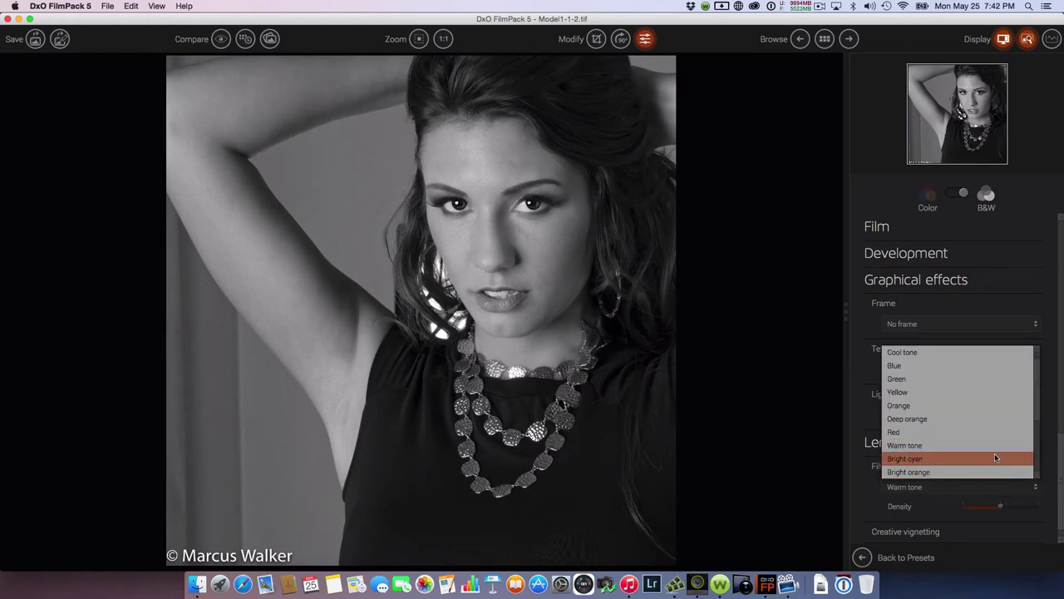
left_click(978, 433)
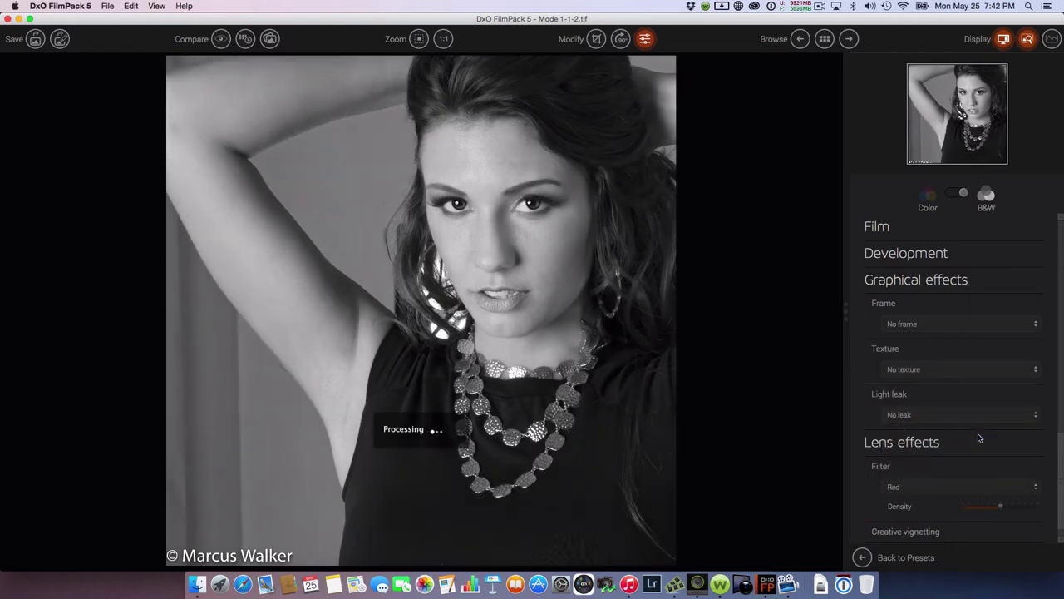
Change the lens filter to Orange, and switch it to Cool tone
left_click(1036, 487)
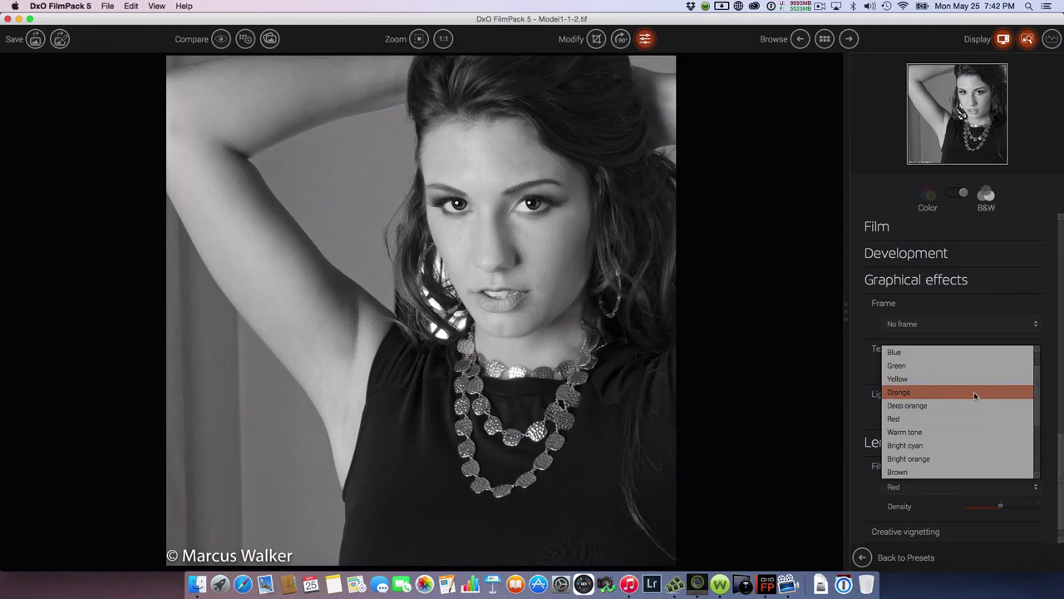
left_click(974, 392)
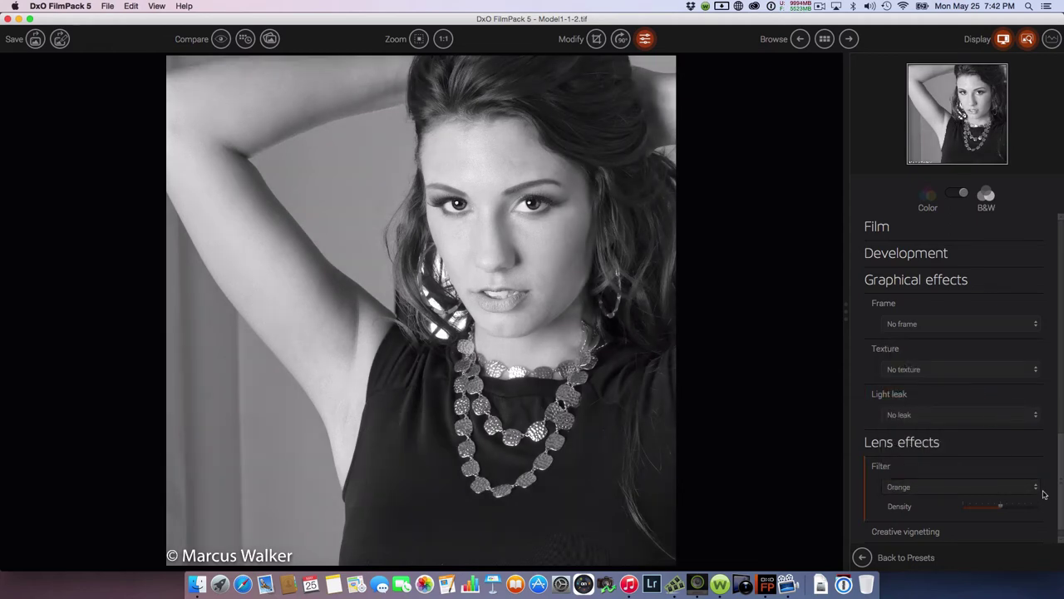
left_click(1002, 487)
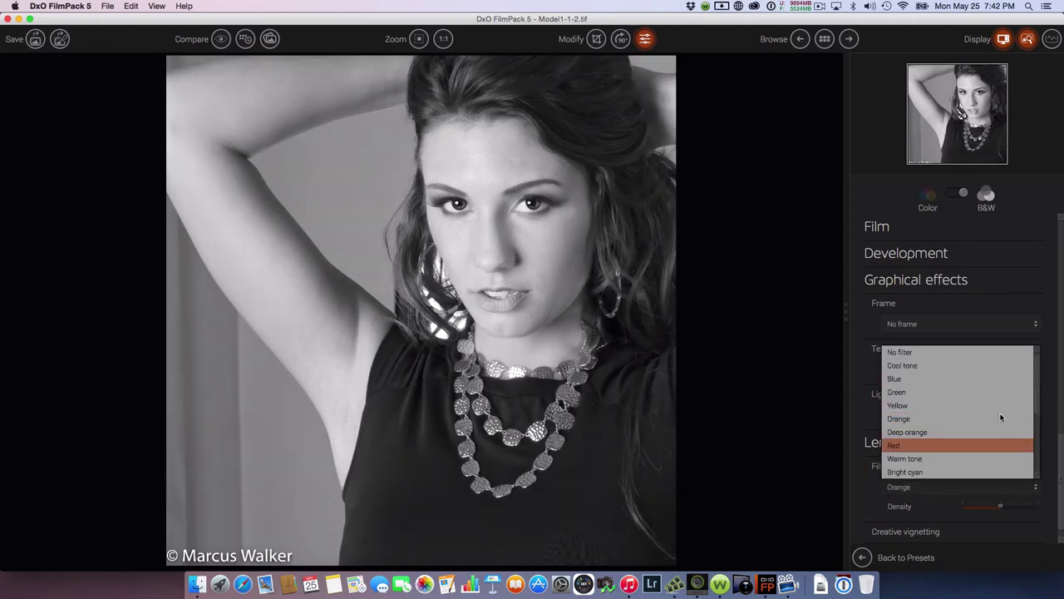
scroll(992, 395, "up", 2)
left_click(953, 365)
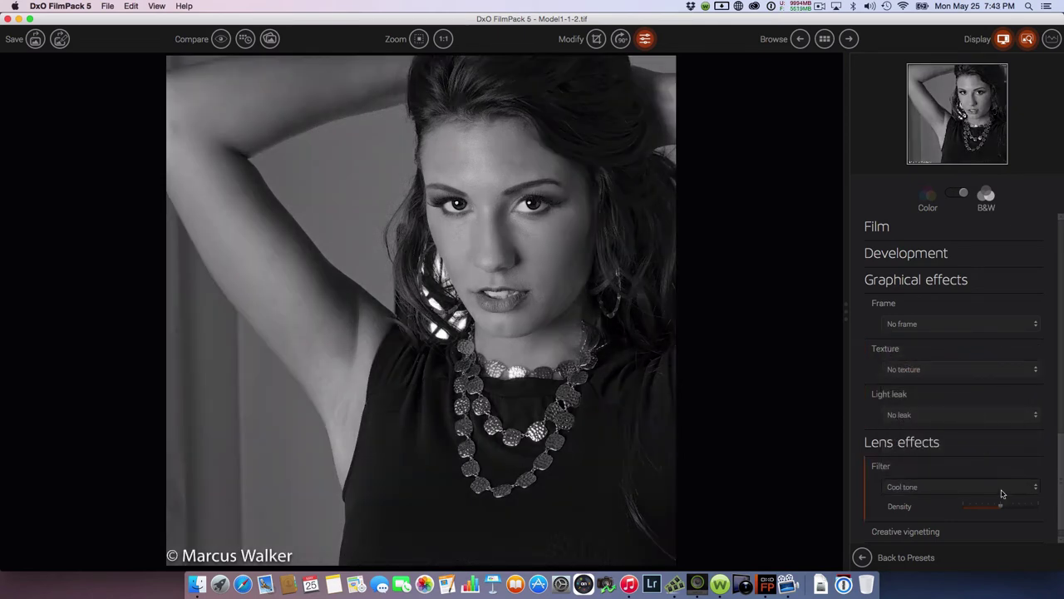
Lower the Cool tone filter's density, and set the lens filter back to No filter
mouse_move(1004, 507)
left_click_drag(1004, 507, 971, 508)
left_click(974, 510)
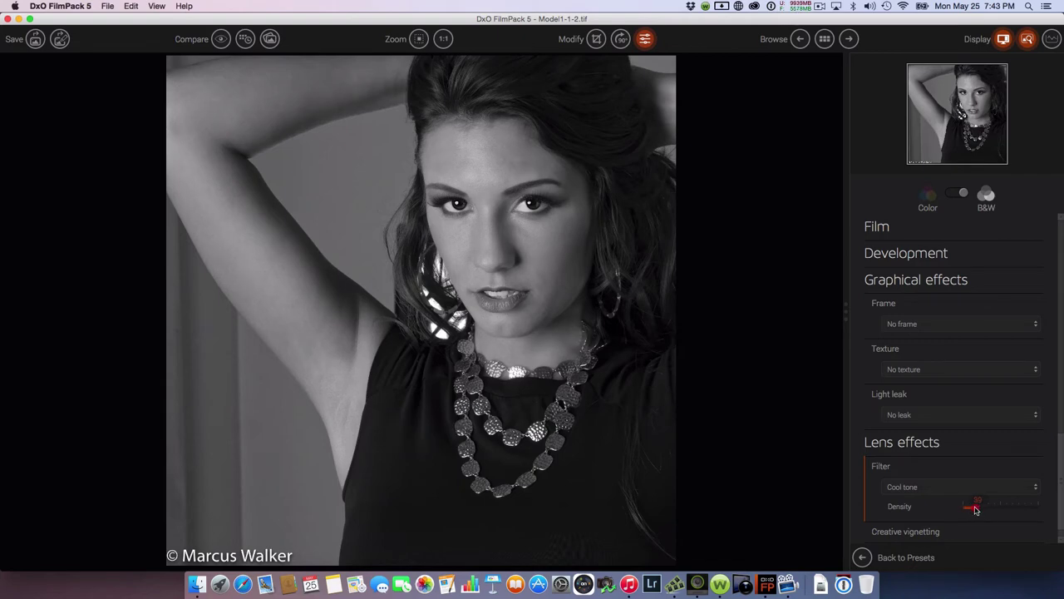
left_click(1036, 488)
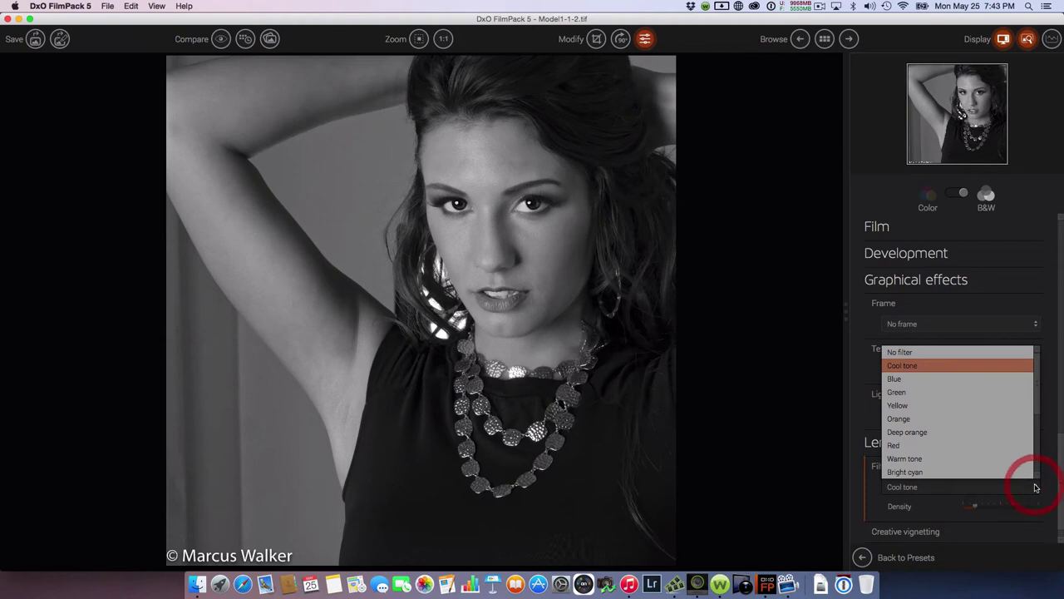
left_click(952, 351)
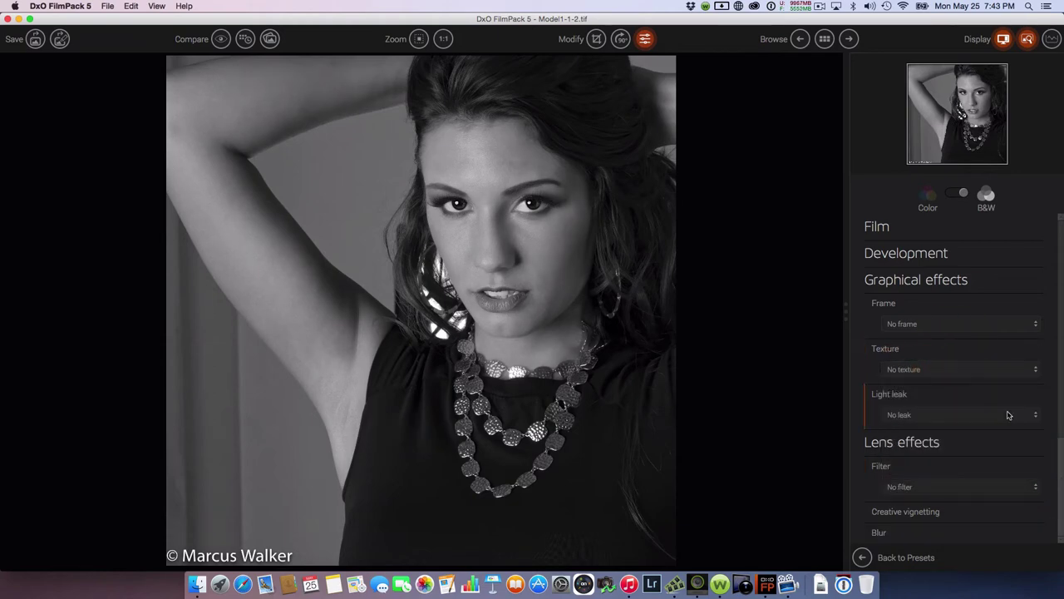
Set the creative vignetting intensity to -24 and place the vignette's center on the model's chin
left_click(982, 509)
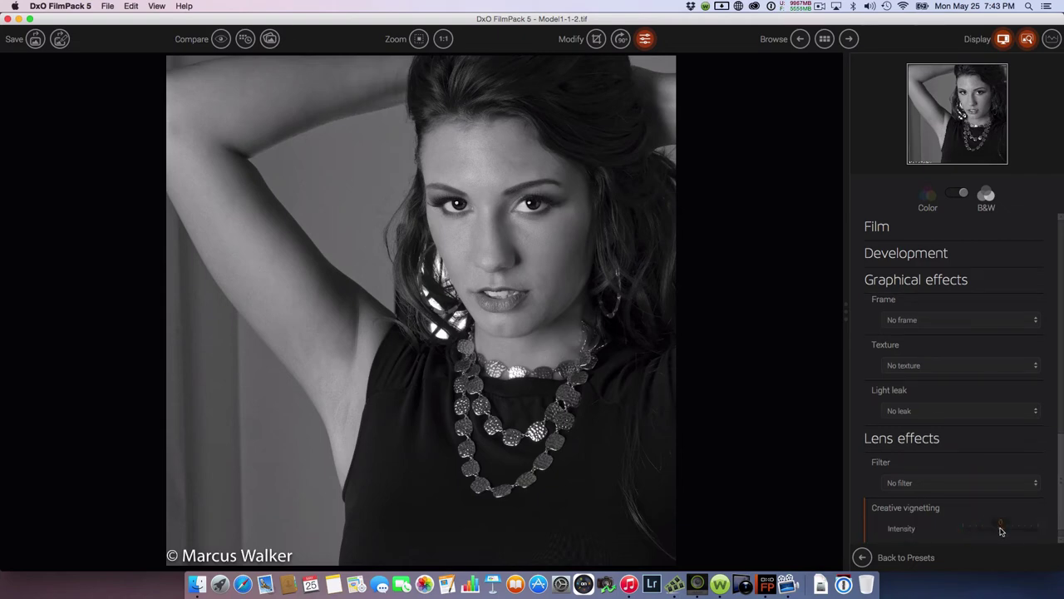
left_click_drag(1001, 530, 991, 529)
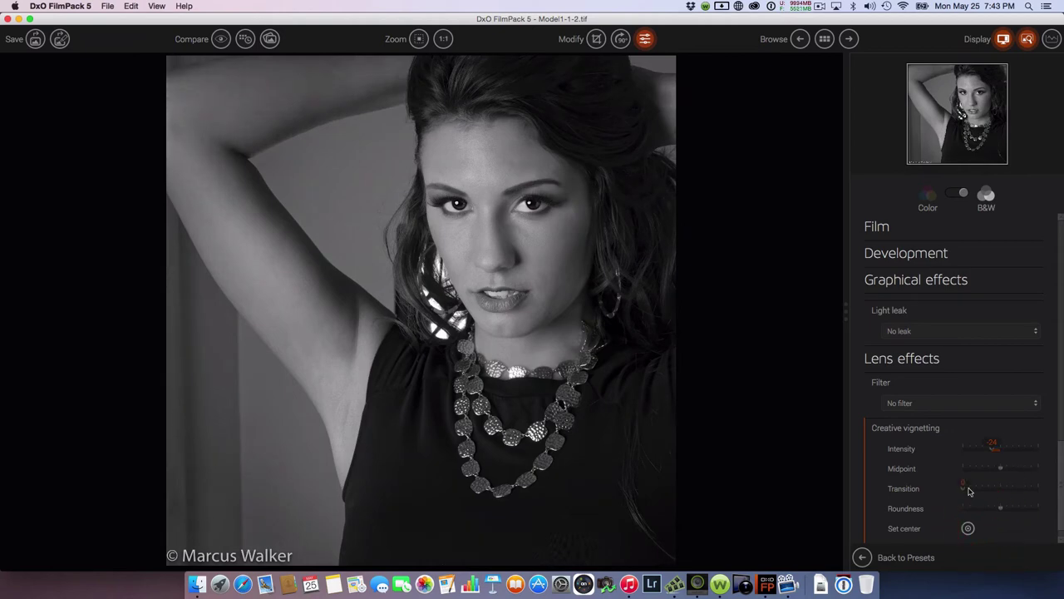
left_click(968, 528)
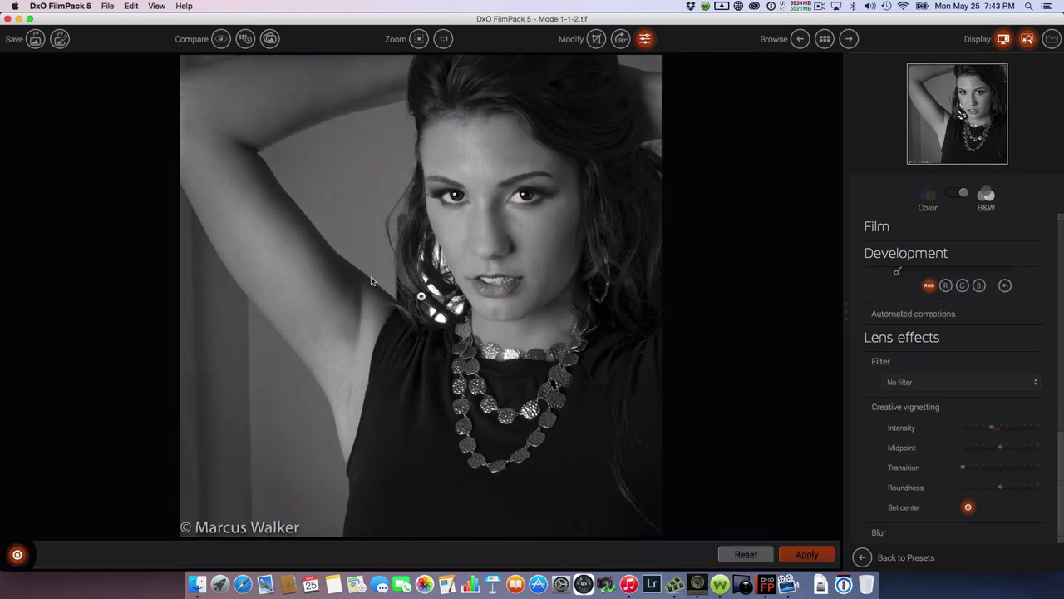
left_click_drag(422, 295, 488, 251)
left_click(489, 251)
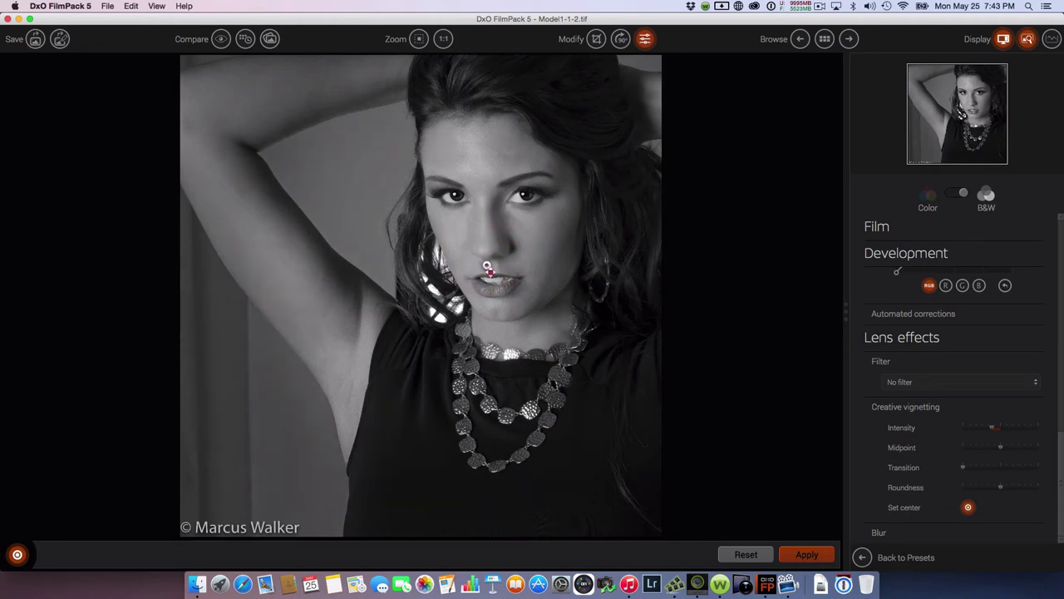
left_click(501, 309)
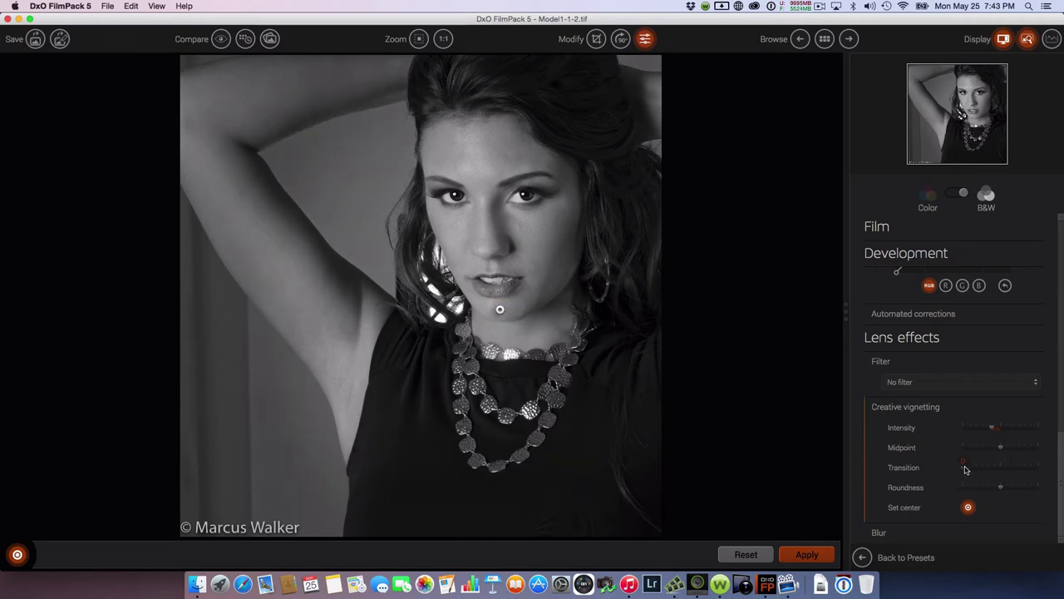
Set the vignette's midpoint to 26, raise its transition and roundness slightly, set the intensity to -11, and apply the vignette center
left_click_drag(965, 470, 982, 448)
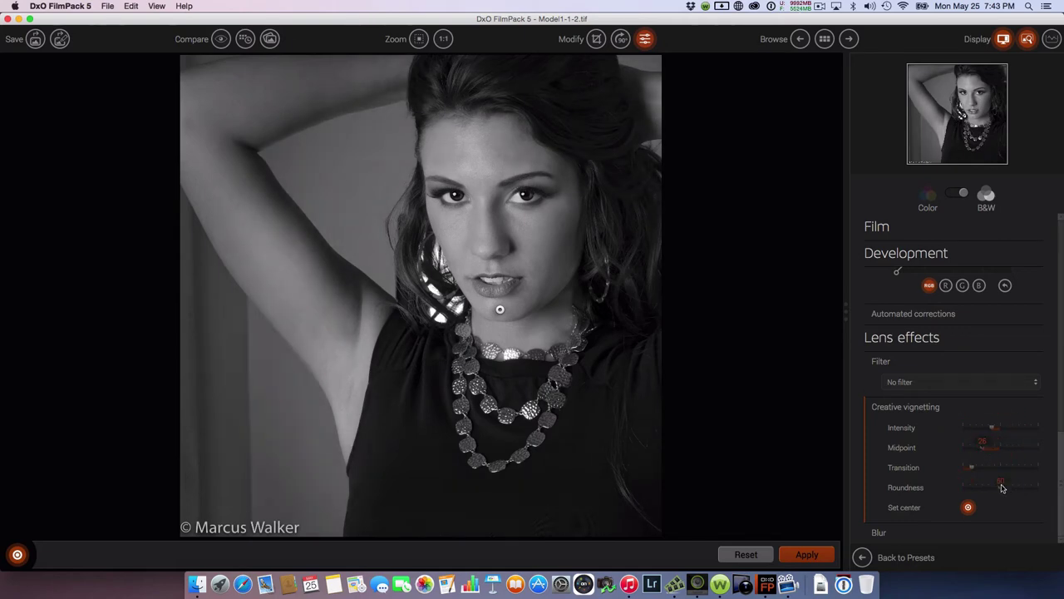
left_click_drag(1001, 488, 1024, 488)
left_click_drag(994, 429, 994, 426)
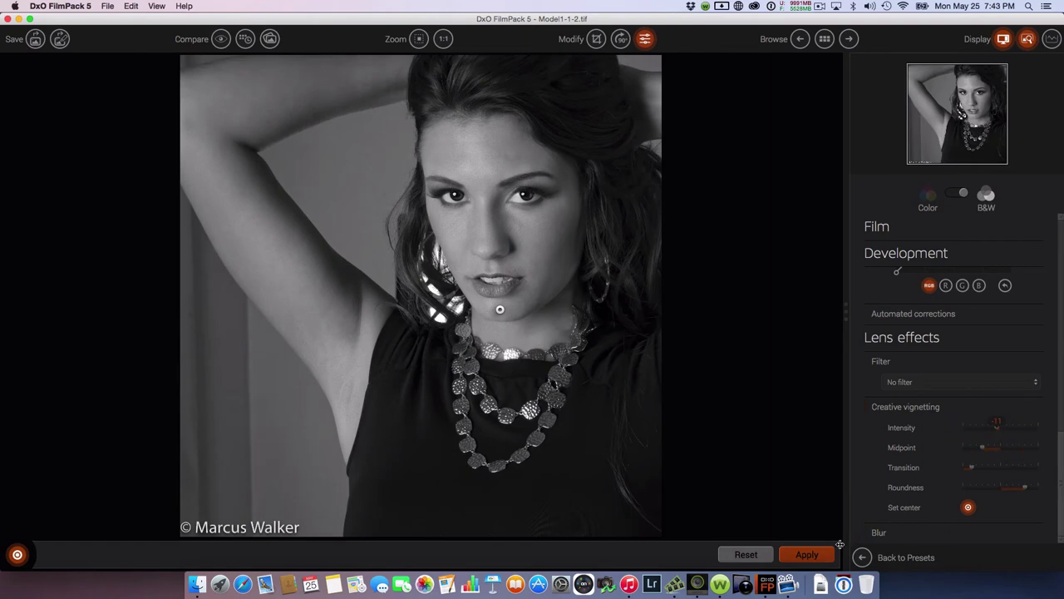
left_click(808, 554)
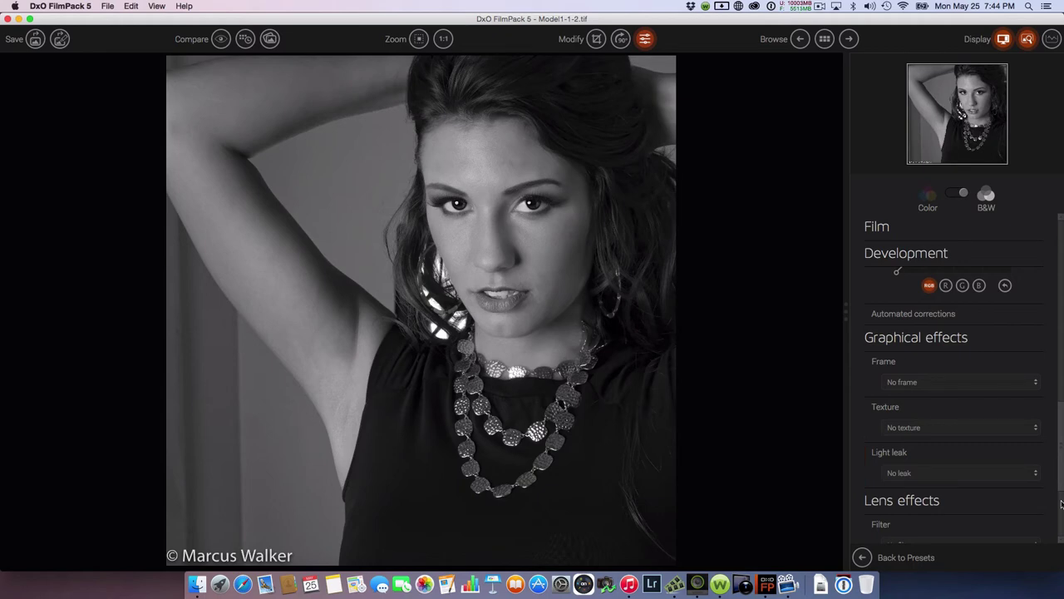
Reset the creative vignette's center point to the middle of the image
scroll(1060, 504, "down", 4)
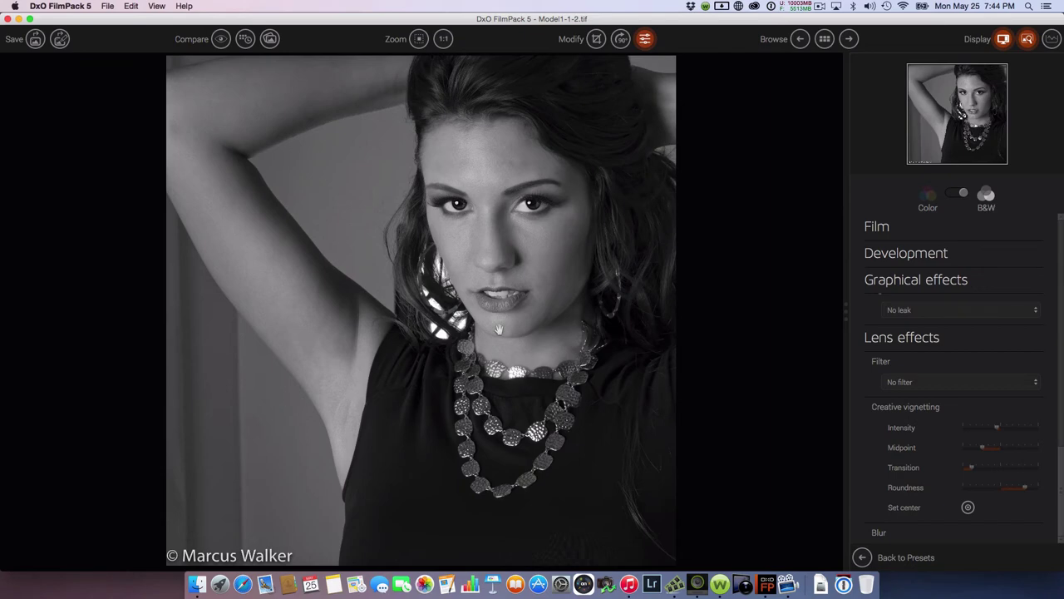
left_click(968, 507)
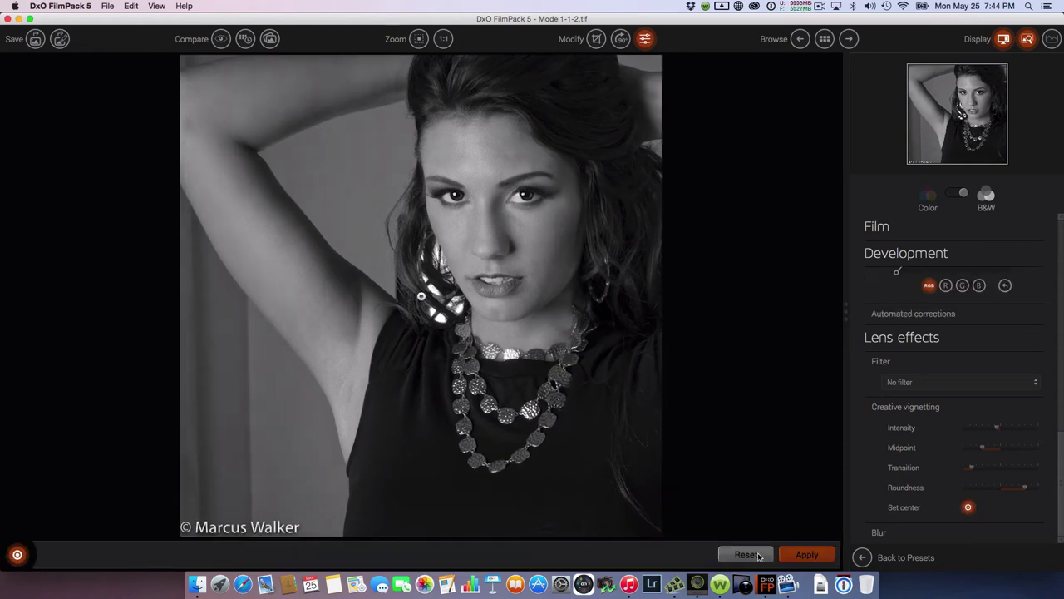
left_click(759, 555)
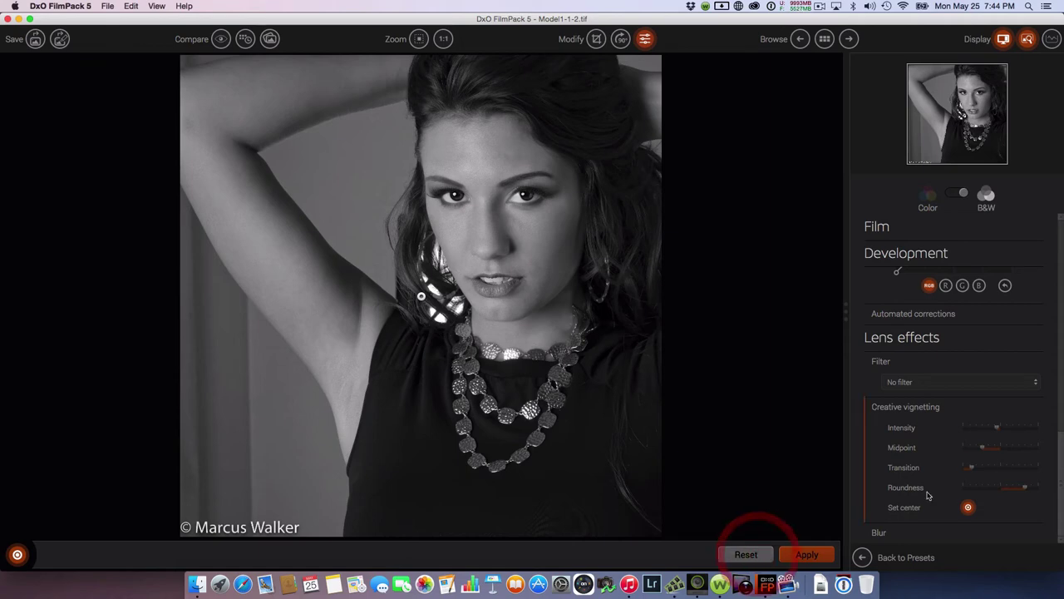
Return the creative vignette's midpoint, transition, roundness and intensity to their neutral positions
left_click_drag(987, 448, 962, 468)
left_click_drag(1020, 488, 1002, 486)
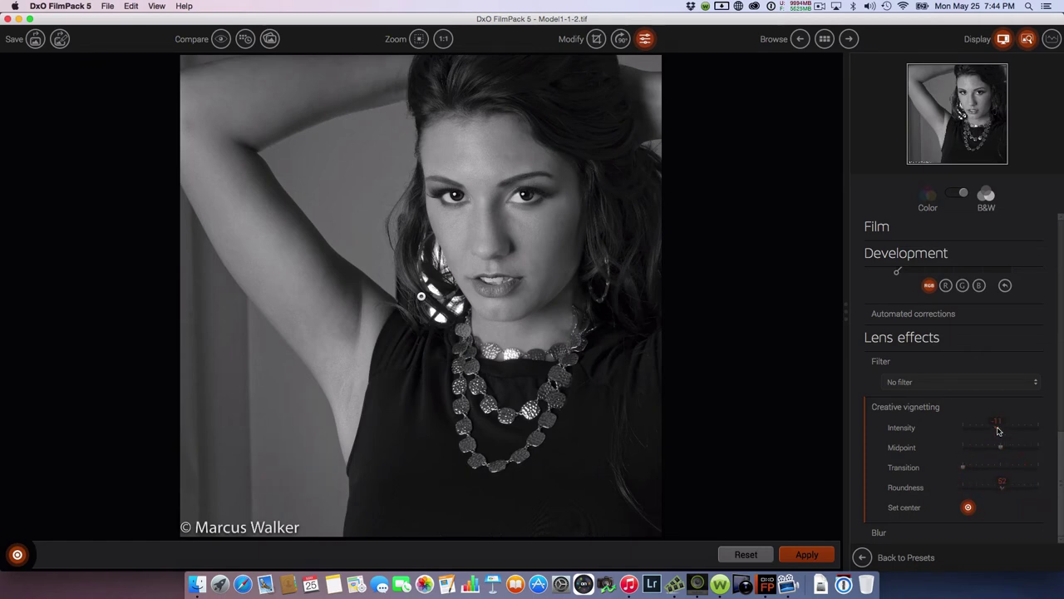
left_click_drag(999, 430, 999, 429)
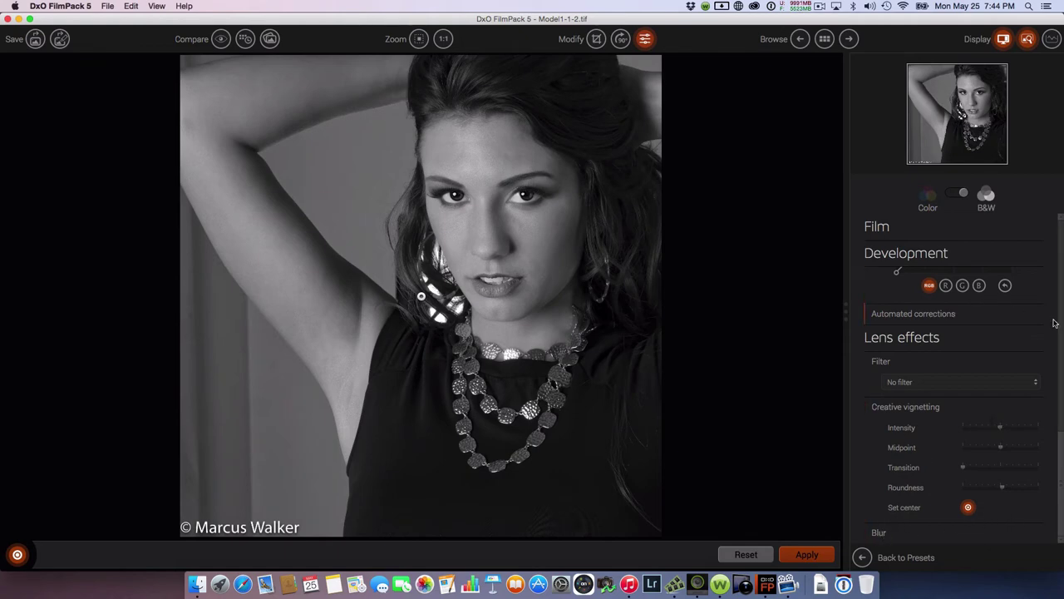
Apply the creative vignette's center setting and leave the center placement mode
scroll(1059, 261, "up", 5)
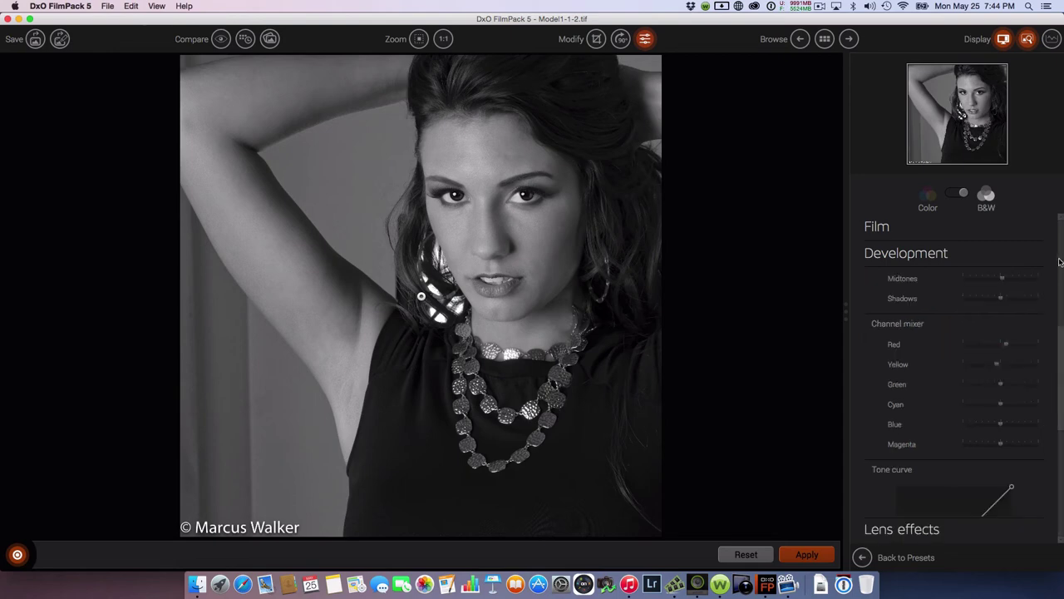
scroll(1060, 262, "up", 5)
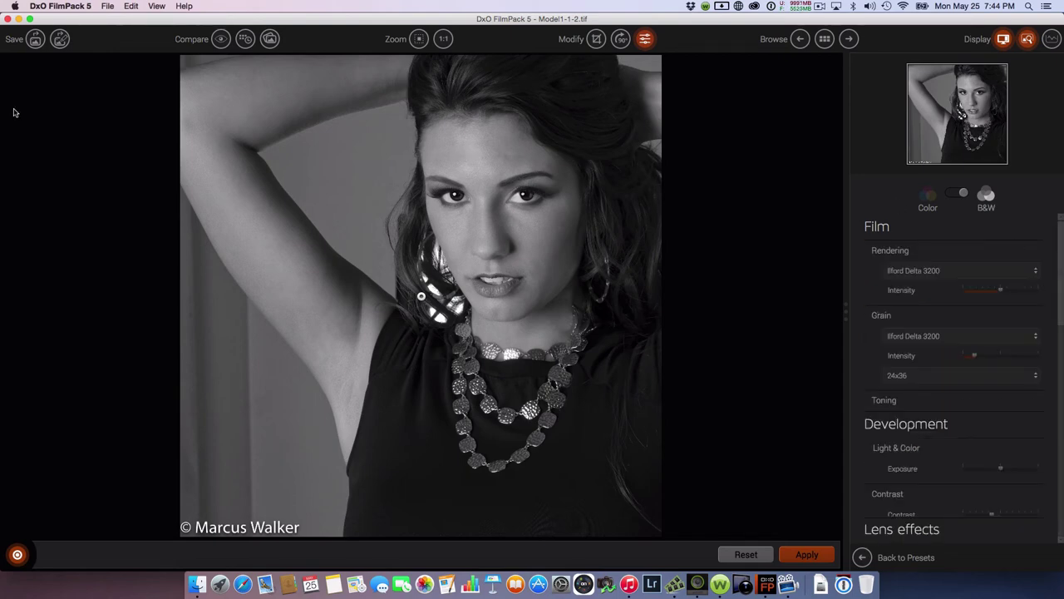
left_click(59, 40)
left_click(807, 555)
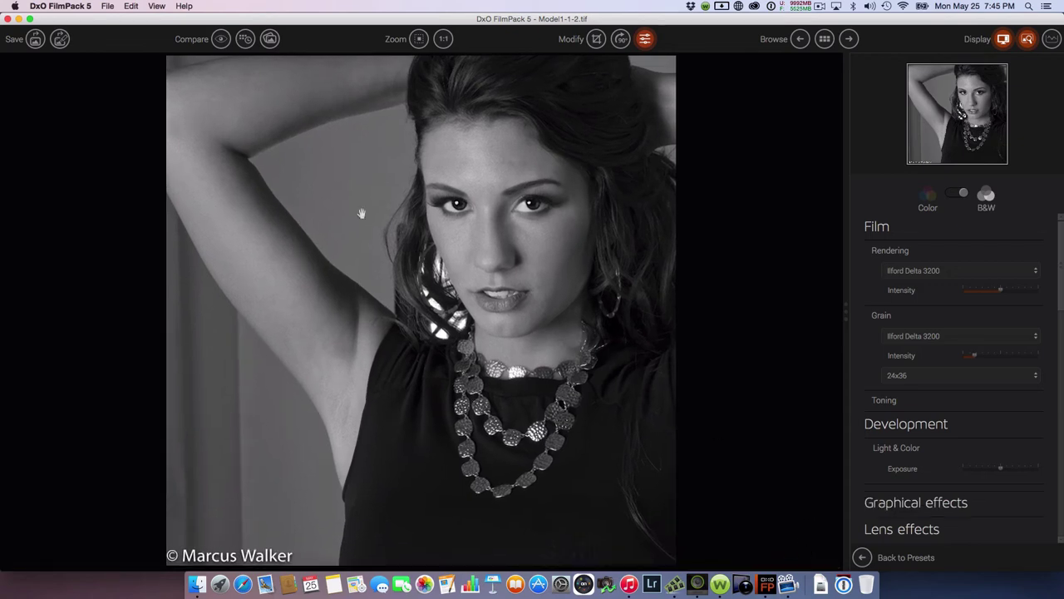
Save custom preset LDS Delta 3200, described "The preset is based on the Delta 3200 Black and White Film. To be used on Close Ups and Portraits."
left_click(60, 37)
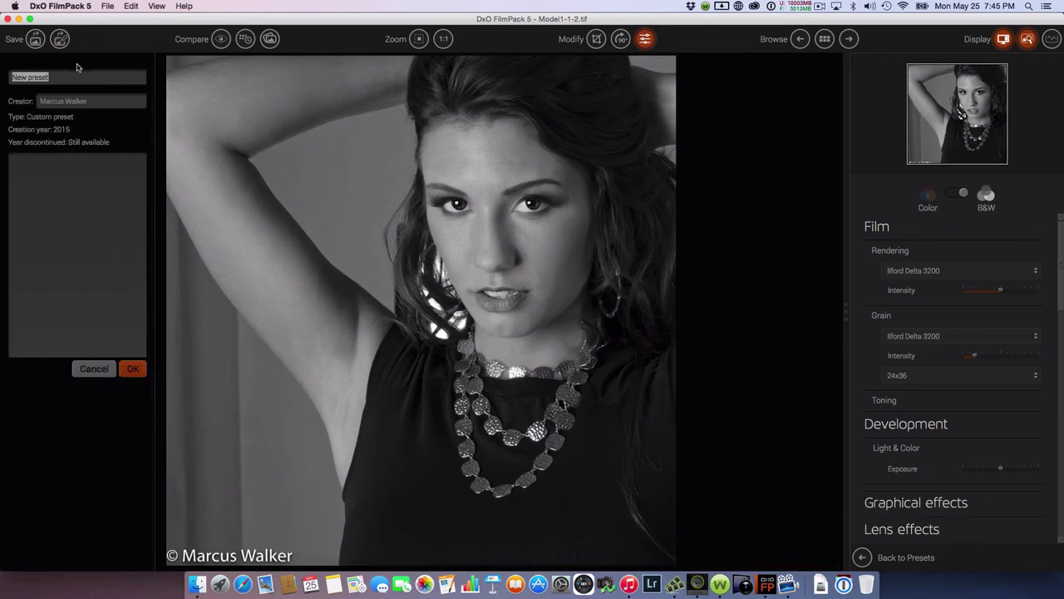
type("LDS Delta 3200")
left_click(37, 176)
type("The preset is based o")
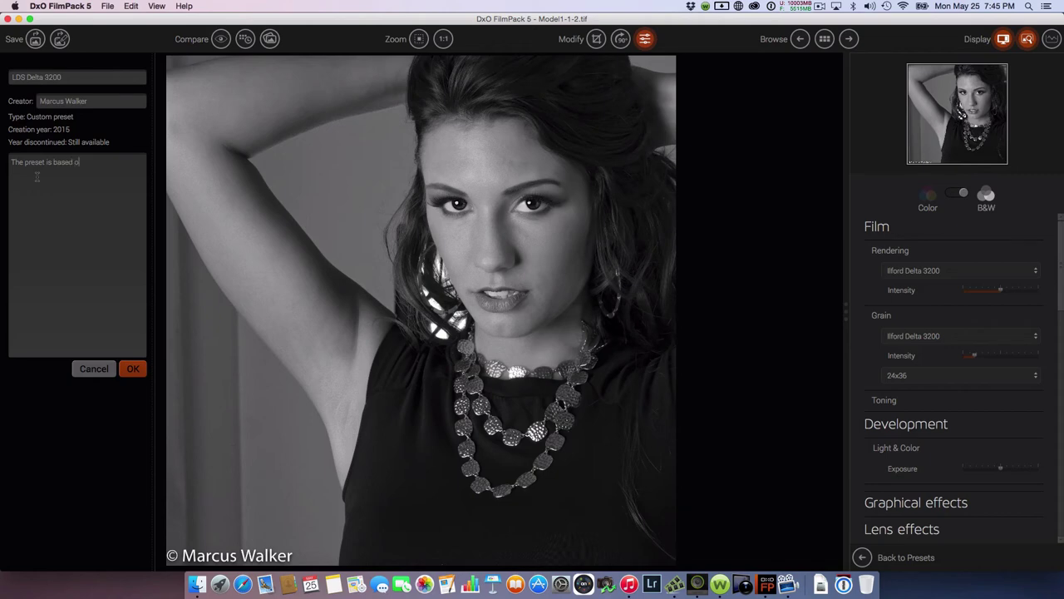
type("n the Delta 3200 Black and White Film. To be used on ")
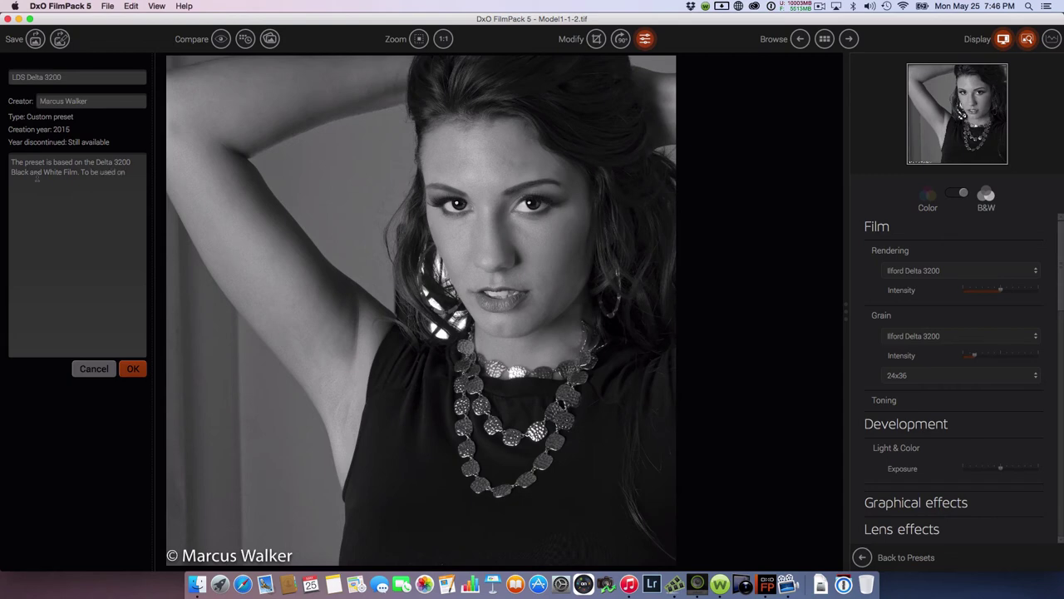
type("Close Ups and Portraits.")
left_click(131, 367)
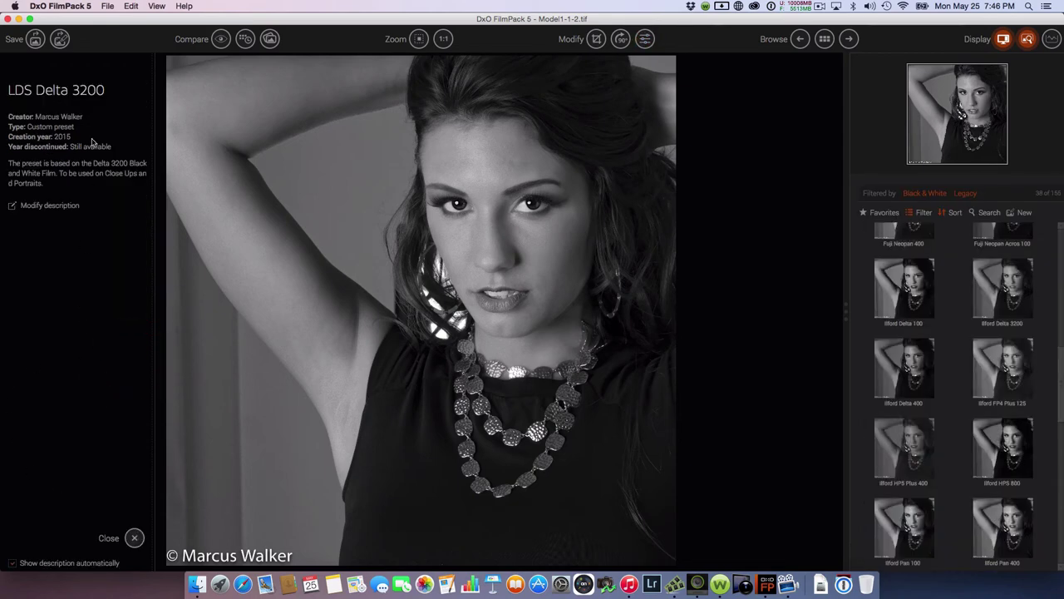
left_click(131, 6)
mouse_move(110, 6)
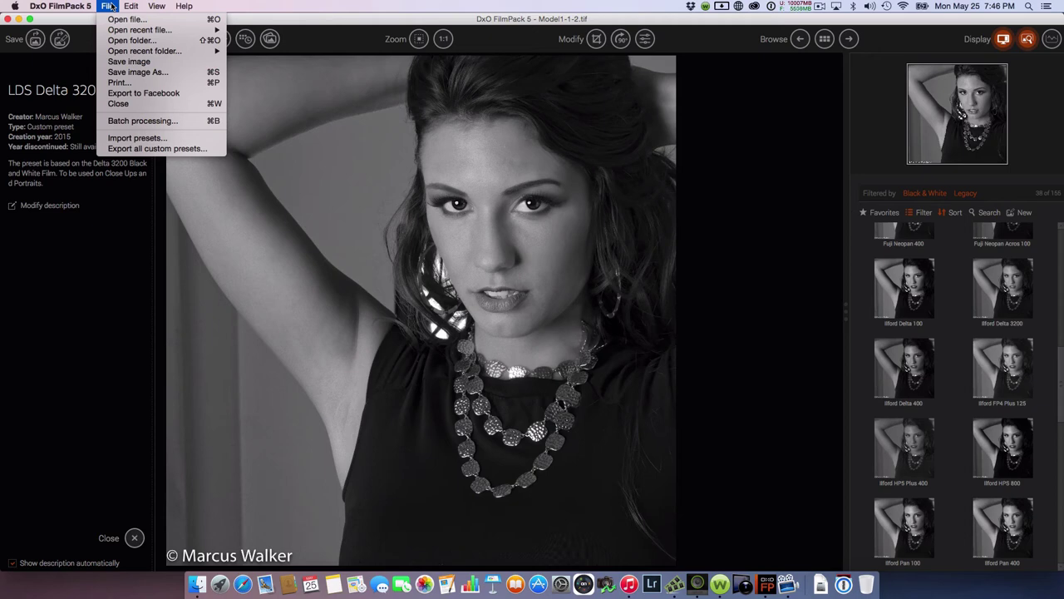
left_click(287, 22)
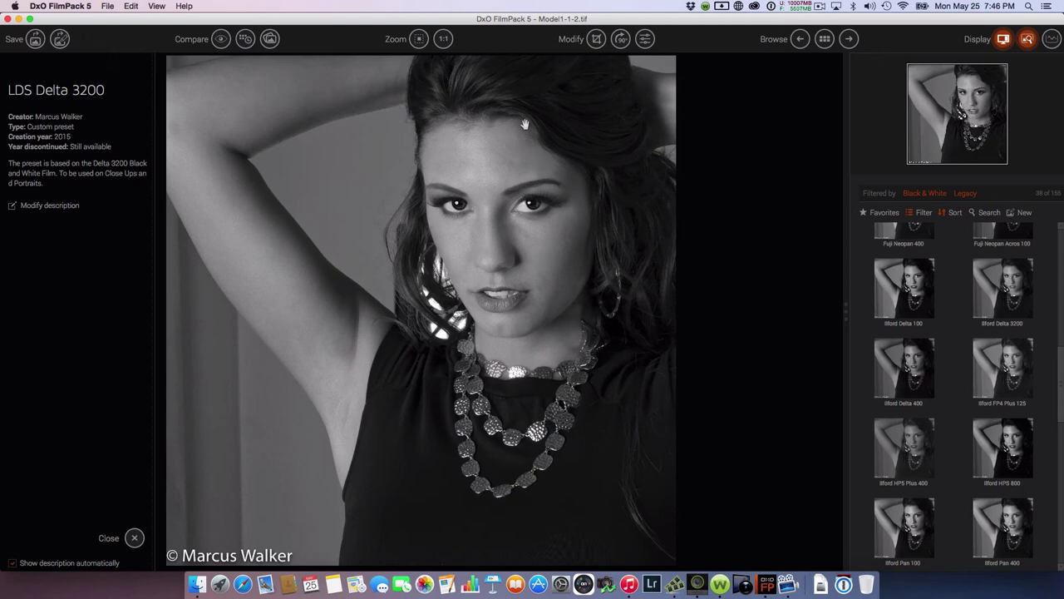
Compare the black-and-white version with the original side by side and in a split view divided down the model's face
left_click(270, 38)
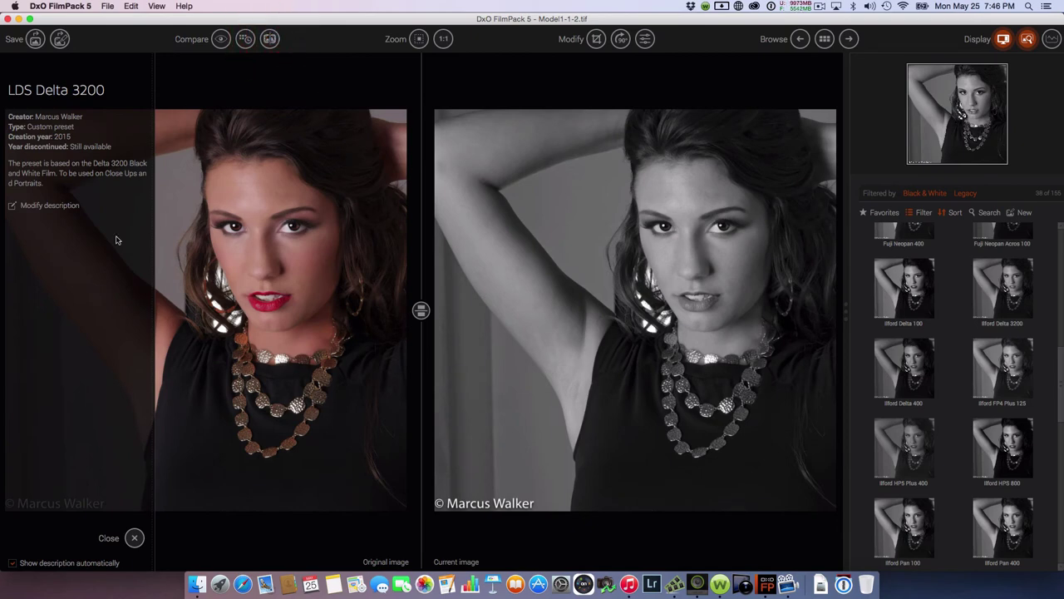
left_click(134, 537)
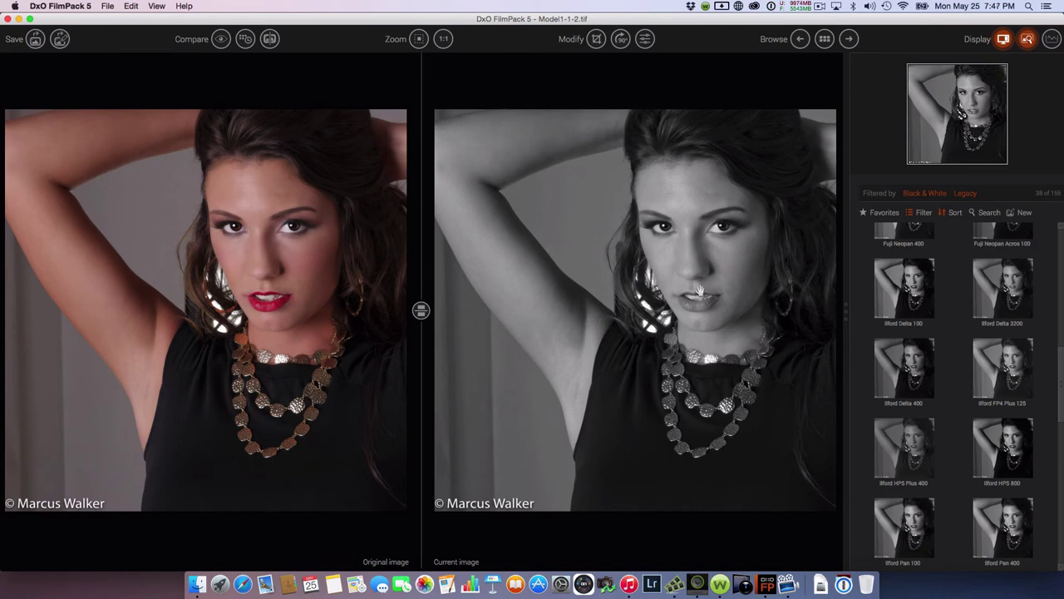
left_click(271, 39)
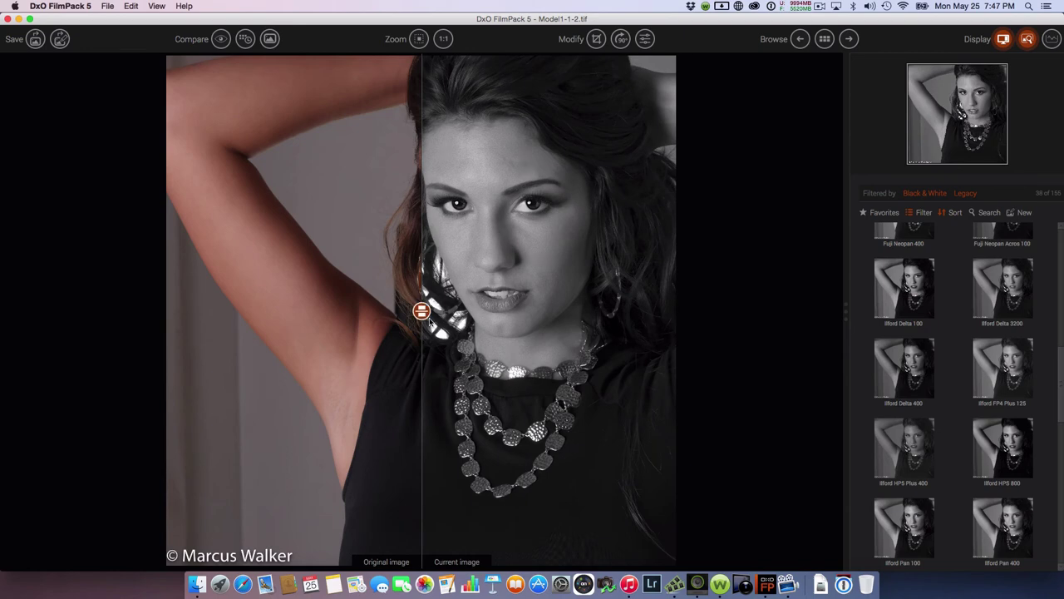
left_click_drag(421, 311, 494, 311)
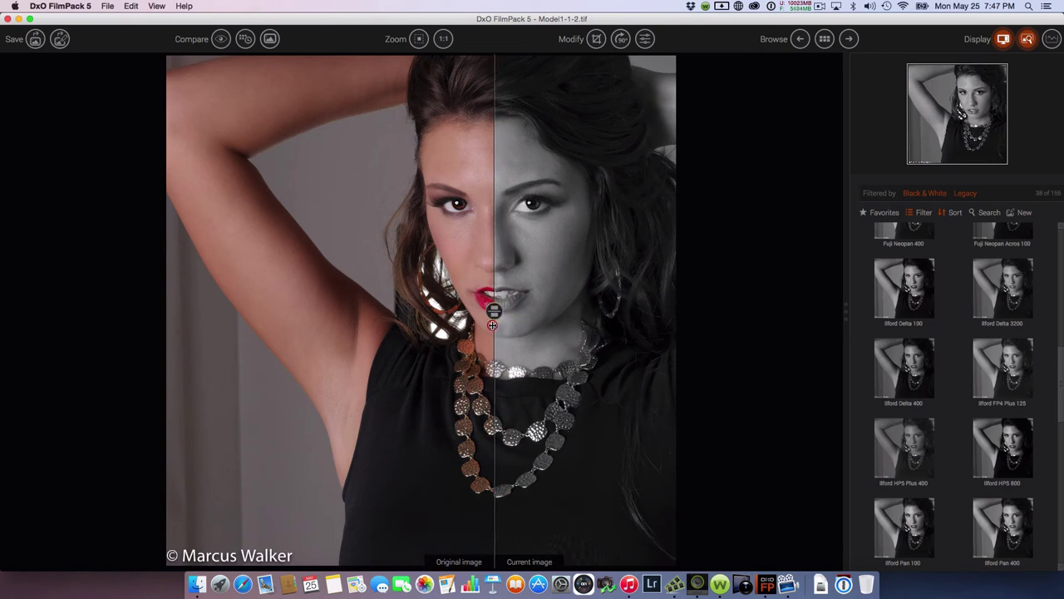
left_click(269, 38)
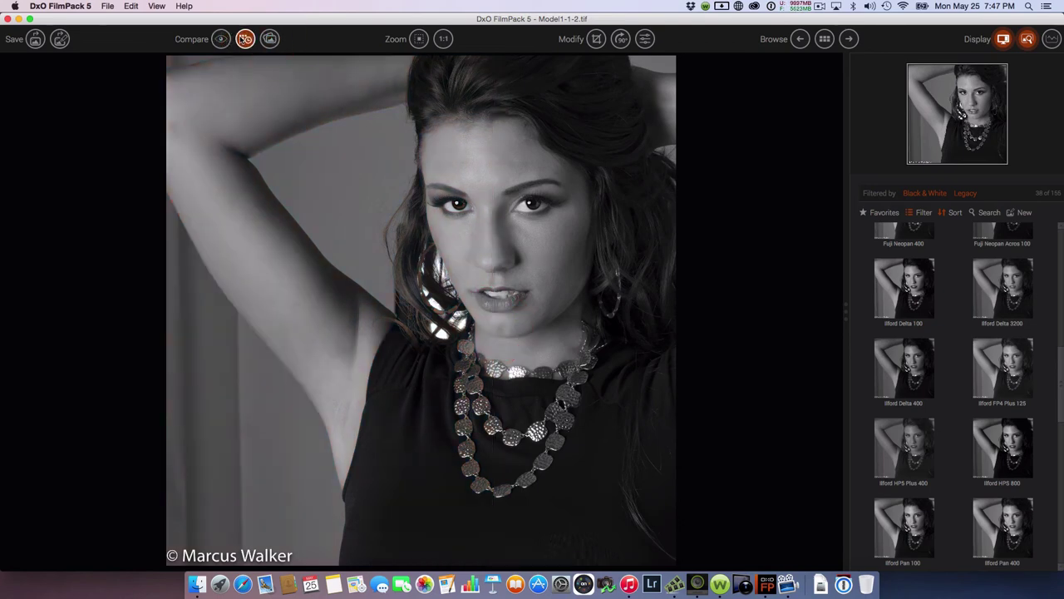
Recall the original image snapshot and clear the Black & White and Legacy filters from the preset list
left_click(245, 39)
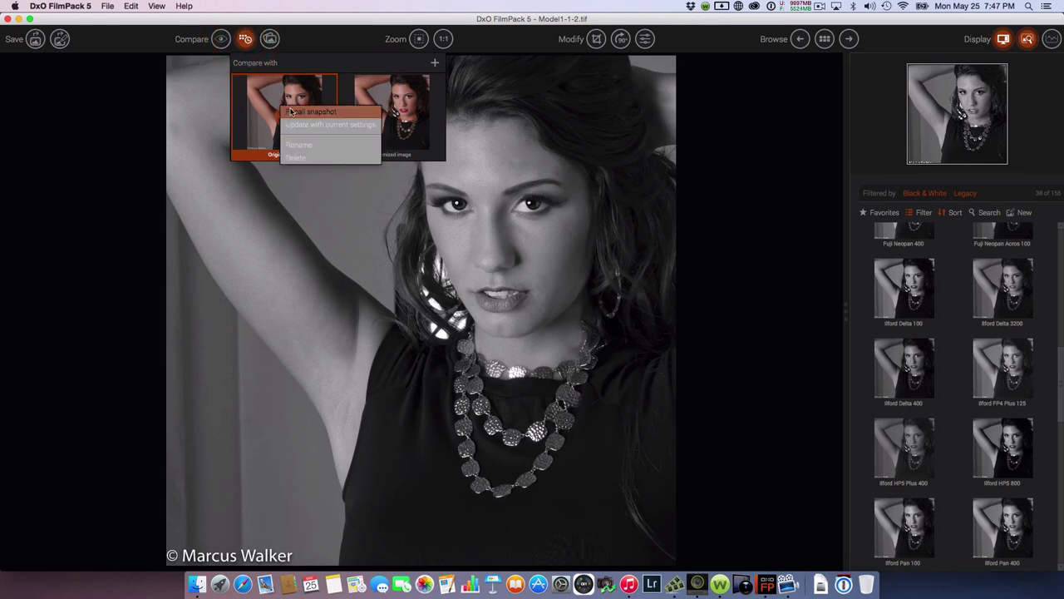
left_click(287, 108)
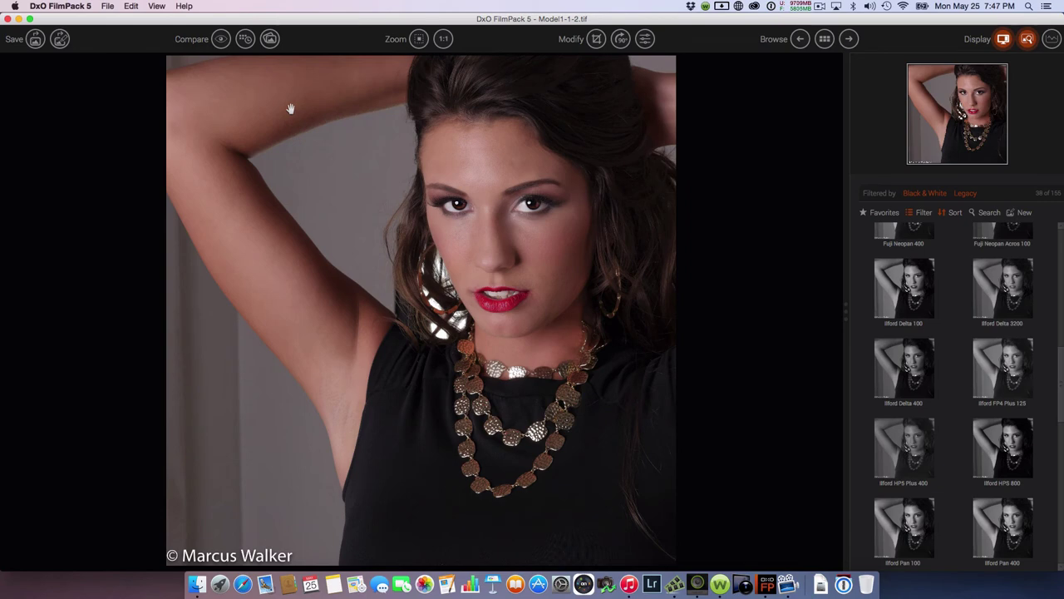
left_click(914, 194)
left_click(915, 193)
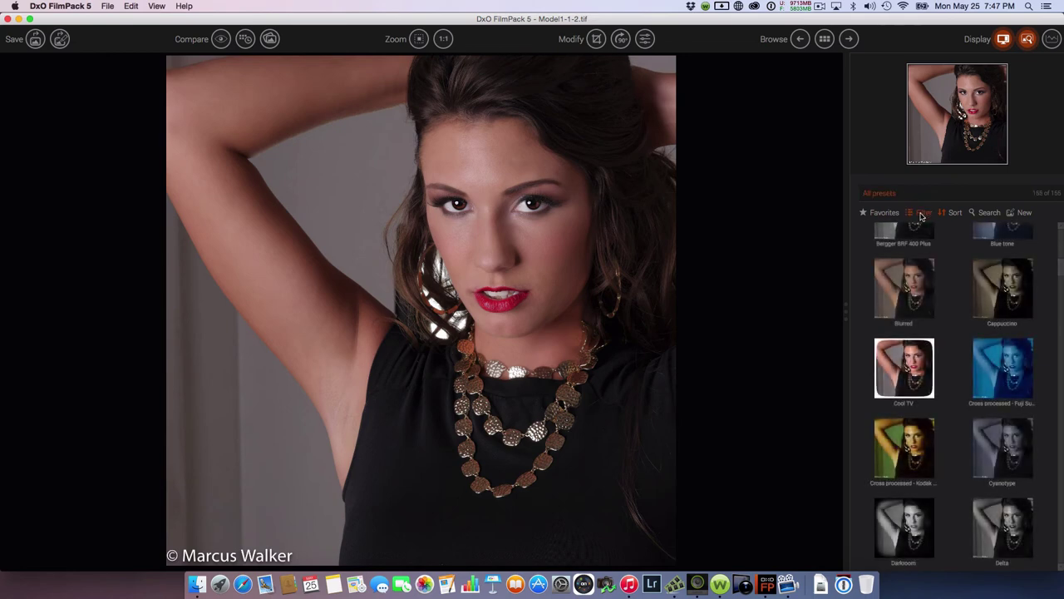
Filter the presets to Color and Legacy films and apply the Polaroid 669 preset to the portrait
left_click(921, 215)
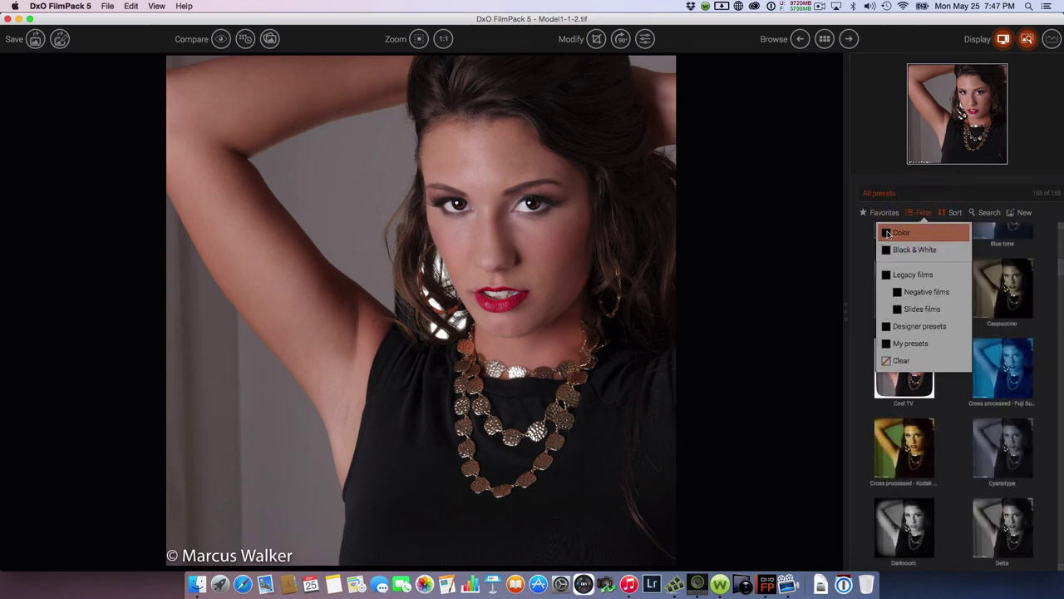
left_click(886, 233)
left_click(888, 274)
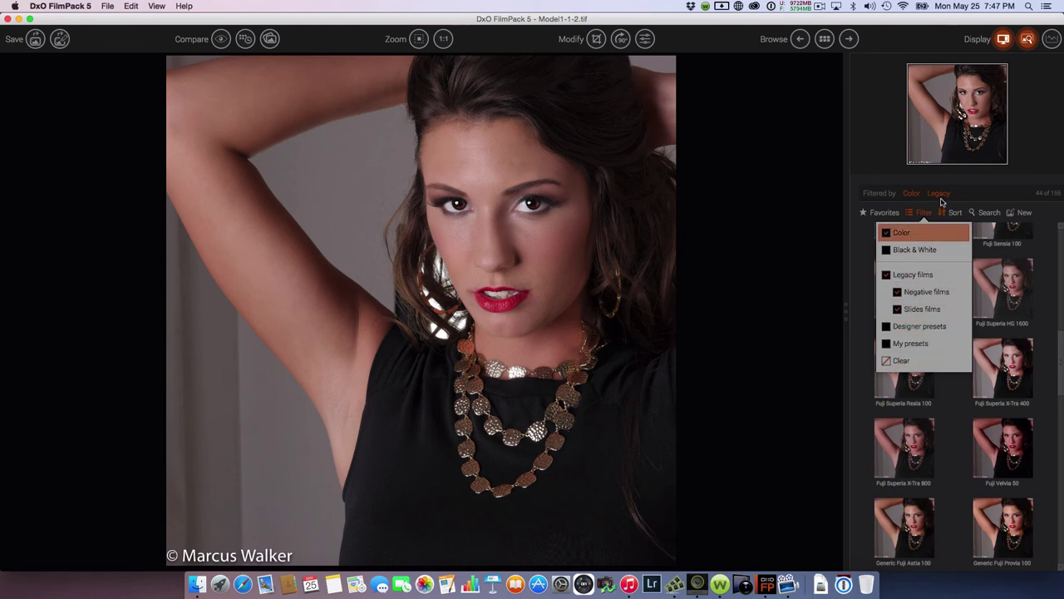
left_click(977, 193)
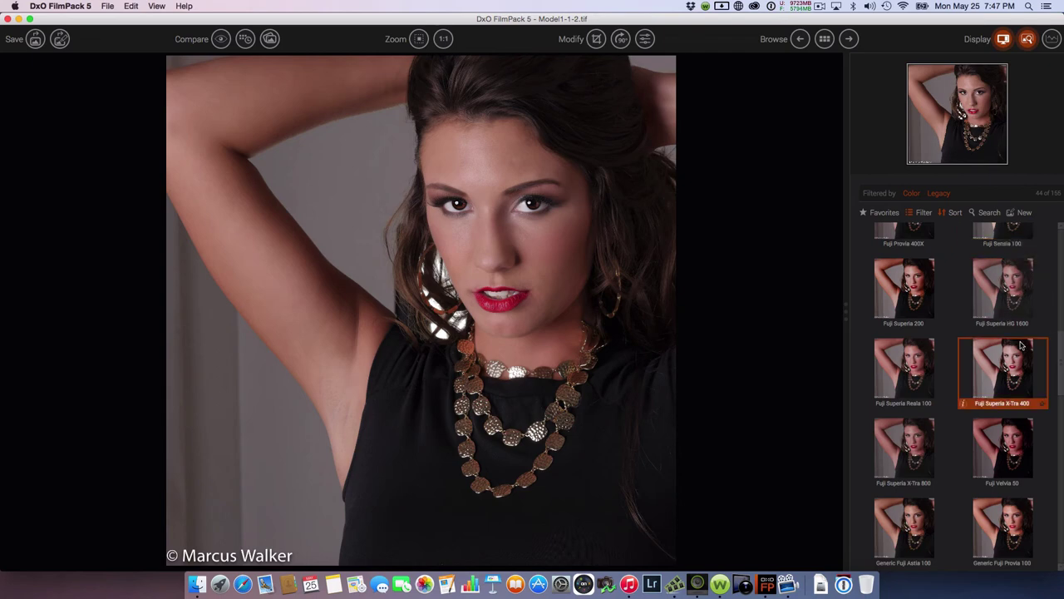
scroll(1022, 345, "down", 10)
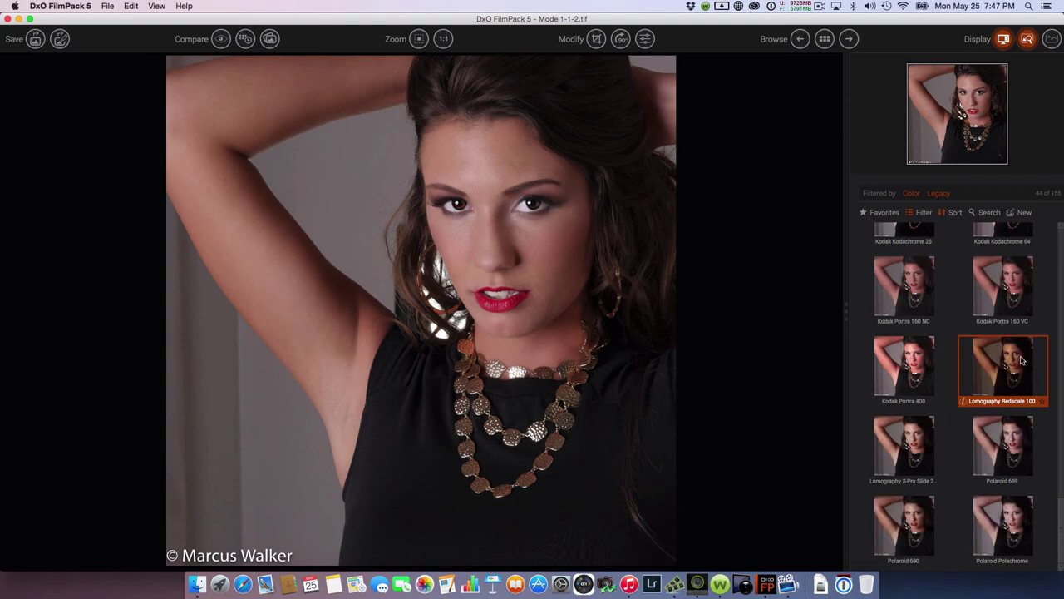
left_click(1008, 442)
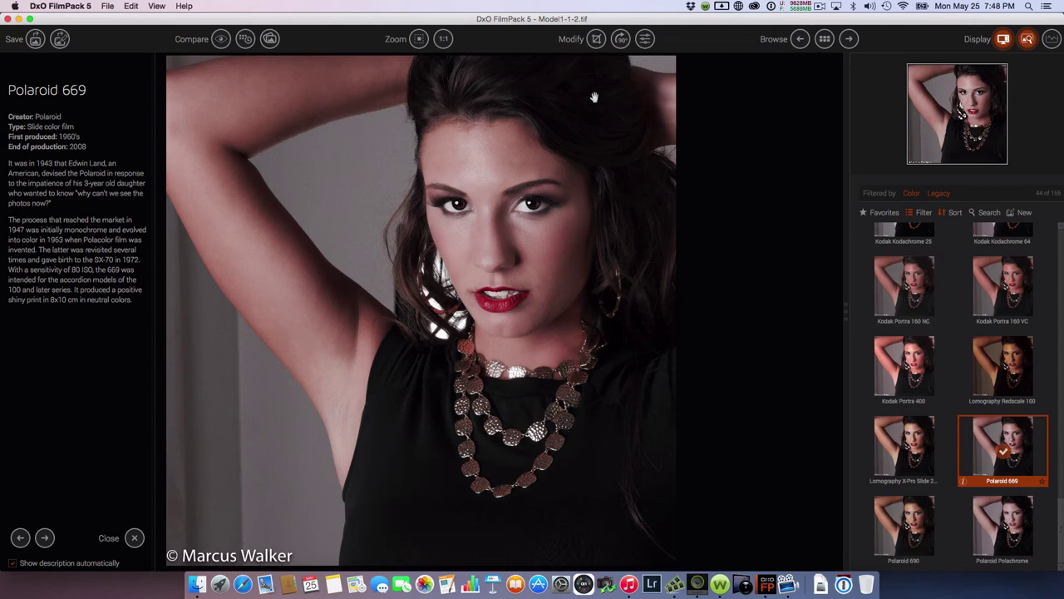
Inspect the model's face at 1:1, return to the full image and close the film description
left_click(444, 40)
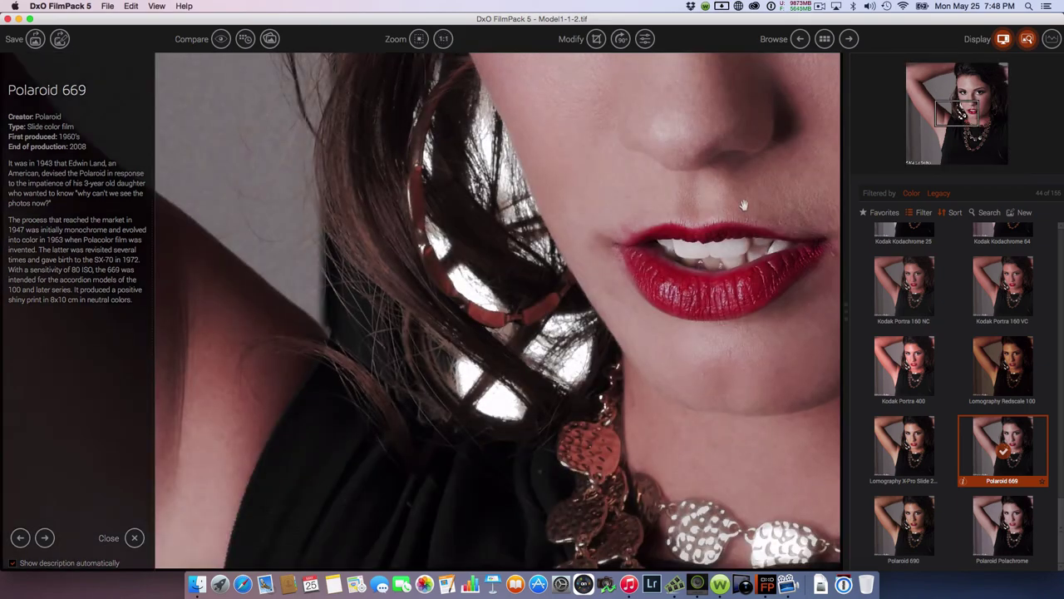
scroll(758, 194, "up", 5)
scroll(763, 190, "down", 8)
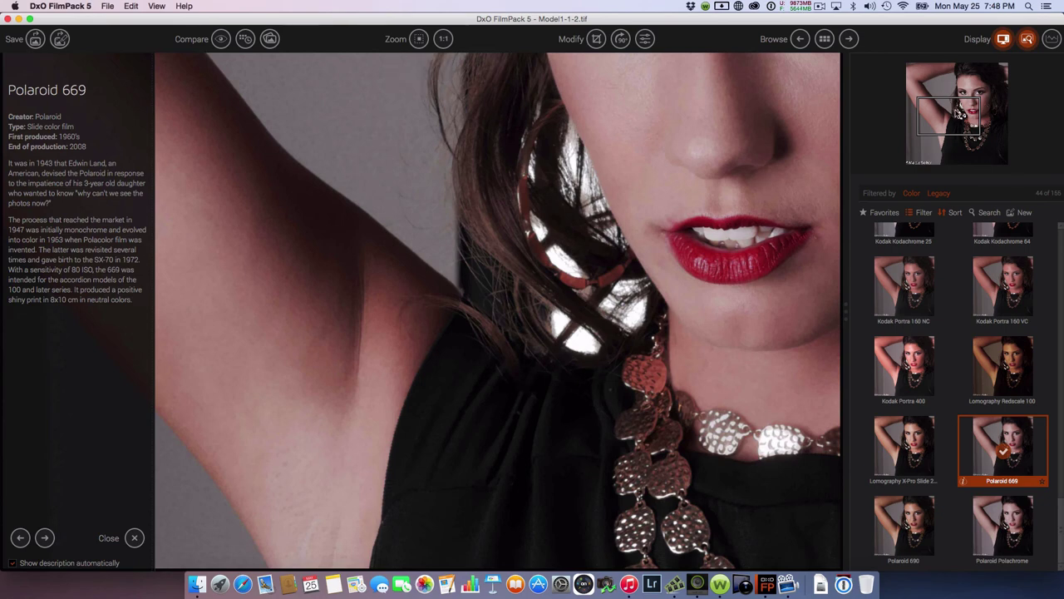
left_click_drag(961, 112, 981, 88)
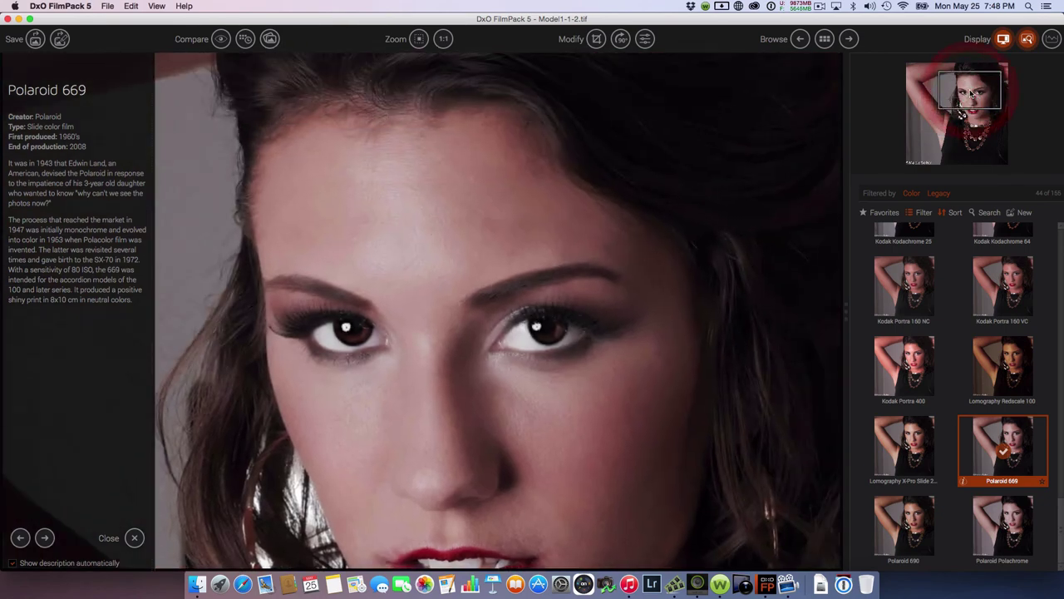
left_click(419, 39)
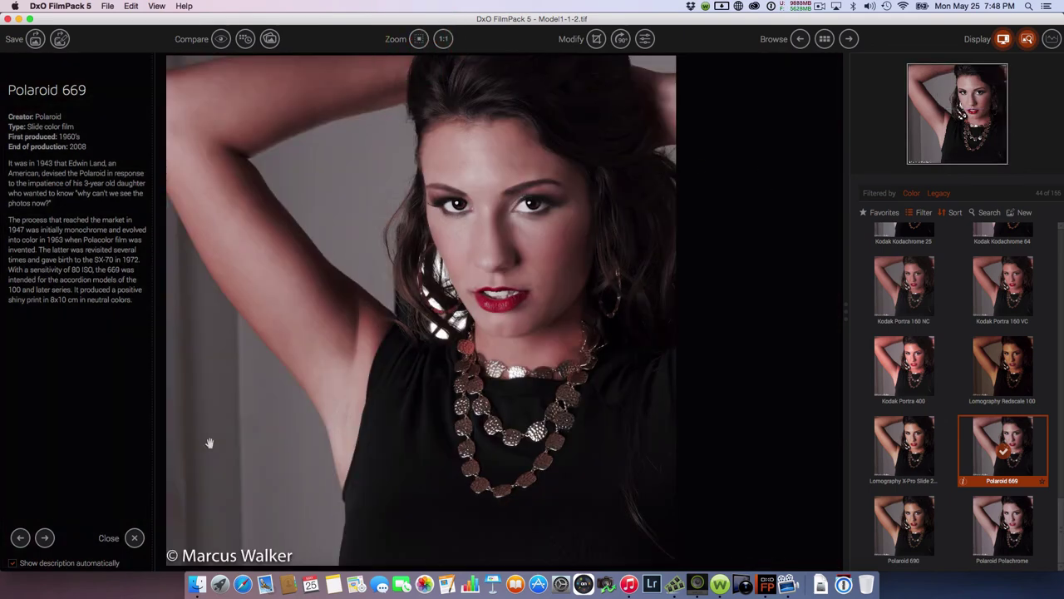
left_click(134, 538)
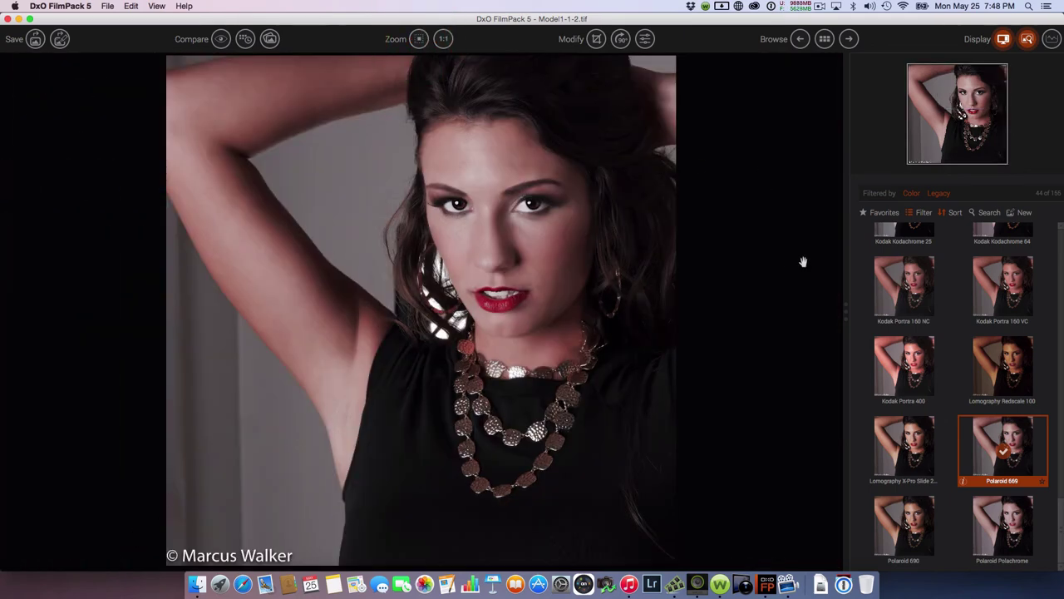
Lower the portrait's saturation moderately and set its vibrancy to 12
left_click(645, 40)
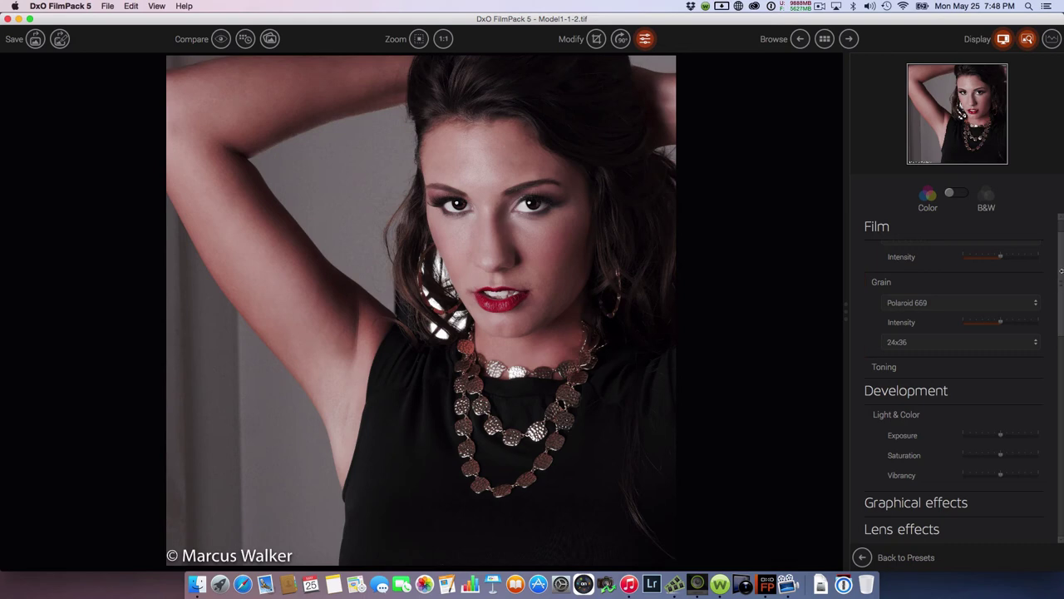
scroll(1061, 268, "up", 2)
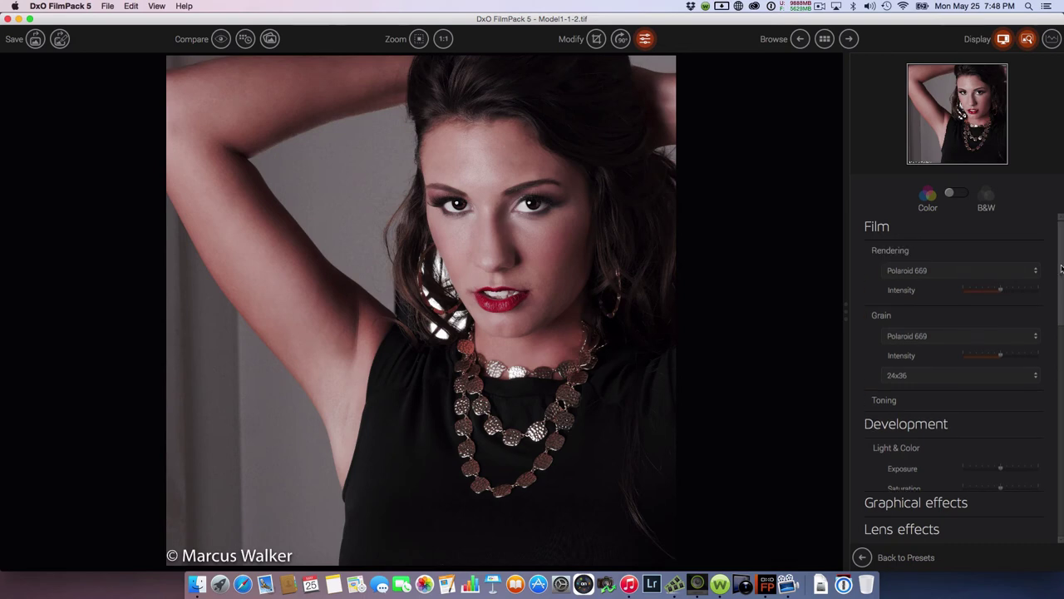
scroll(1061, 267, "down", 5)
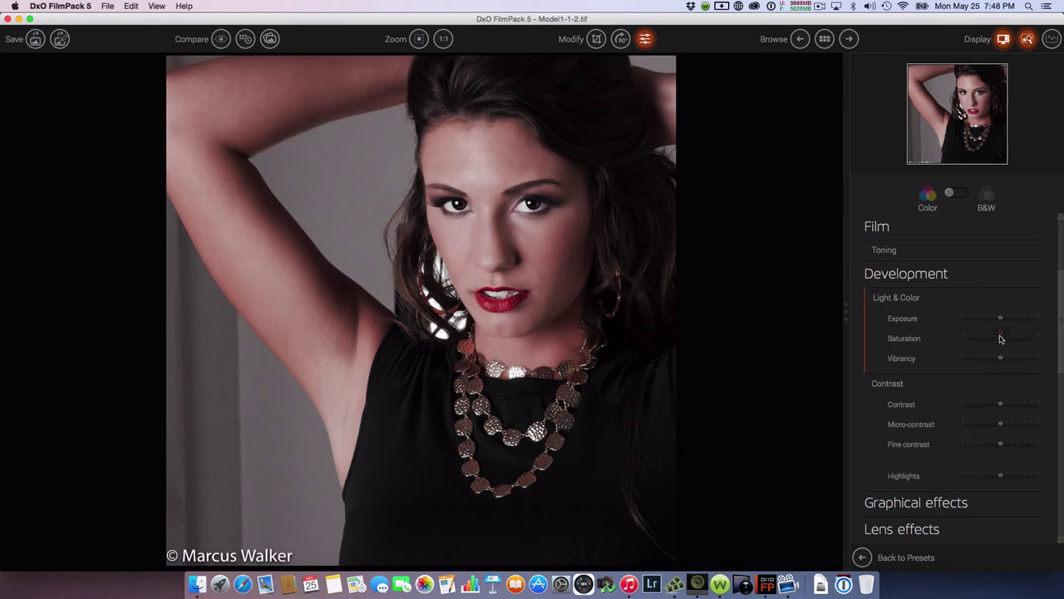
left_click_drag(1000, 338, 981, 340)
mouse_move(1002, 359)
left_mouse_down()
mouse_move(983, 360)
mouse_move(1005, 362)
left_mouse_up()
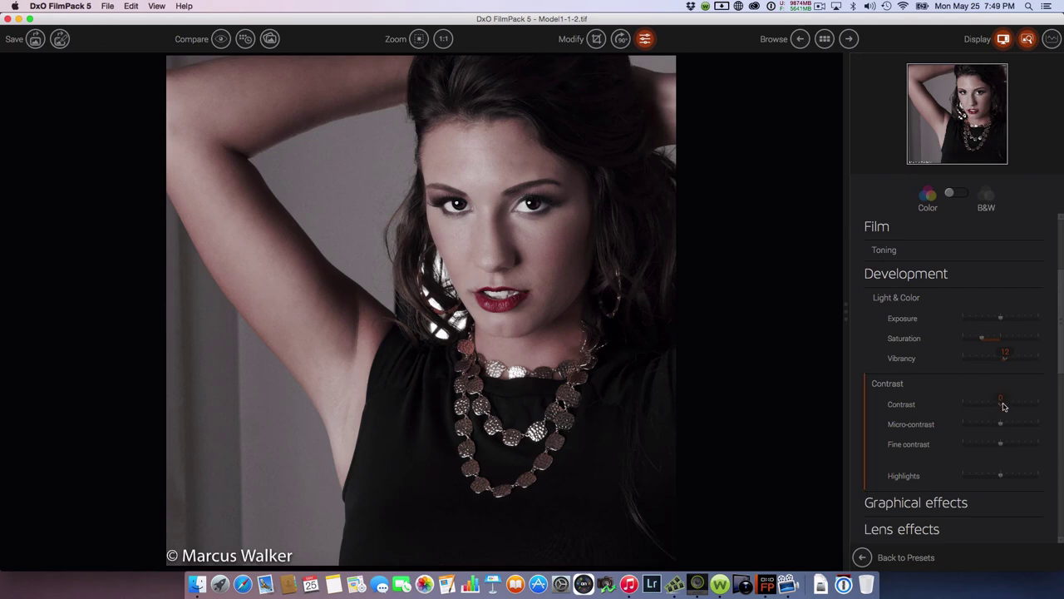
Reduce the contrast, raise the micro-contrast, and slightly lower the fine contrast and highlights
mouse_move(1003, 406)
left_mouse_down()
mouse_move(984, 405)
mouse_move(1007, 426)
left_mouse_up()
left_click_drag(1002, 447, 997, 446)
left_click_drag(1002, 476, 996, 477)
Show the histogram and set the midtones to -24, testing both strongly negative and maximum values
left_click(1052, 38)
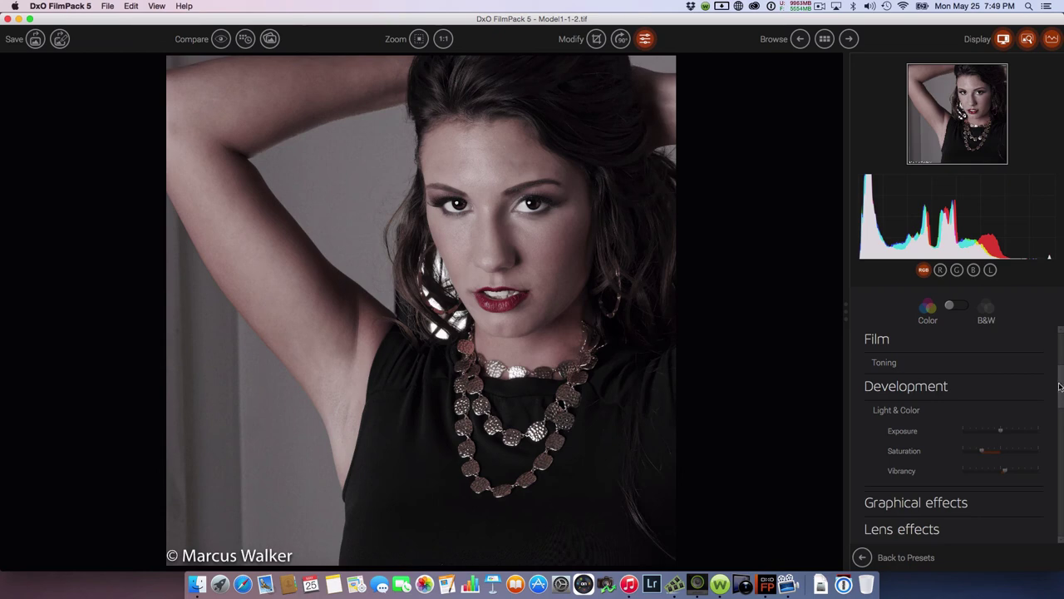
scroll(1061, 386, "down", 3)
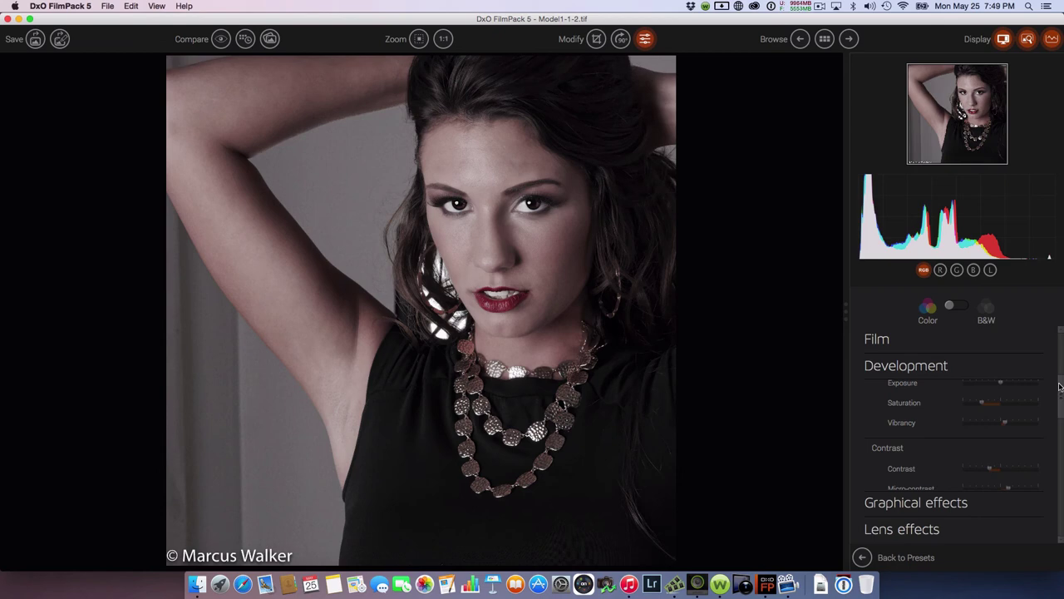
scroll(1061, 386, "down", 2)
scroll(1061, 386, "up", 3)
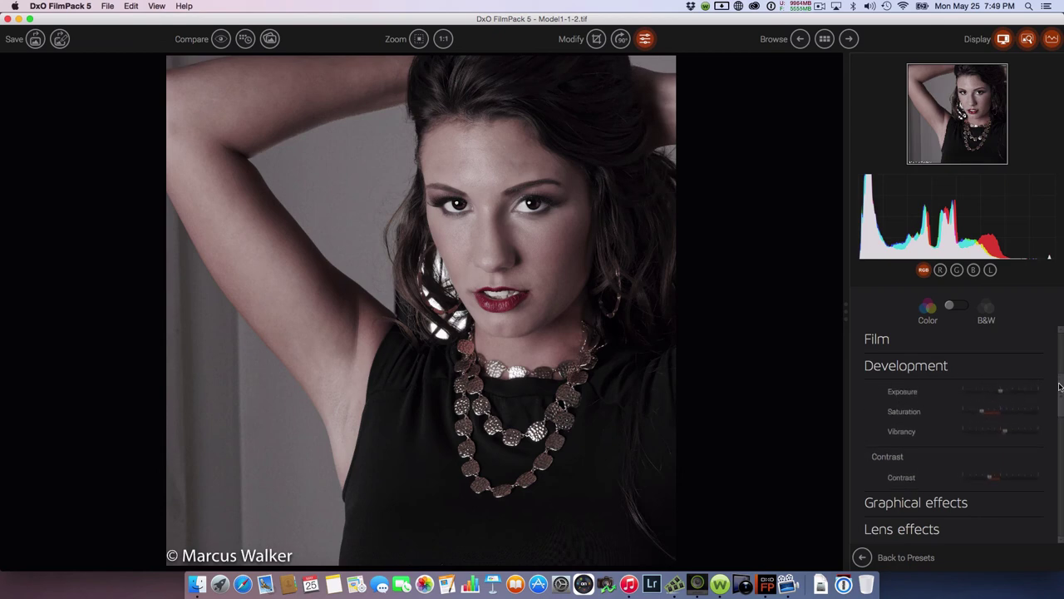
scroll(1061, 387, "down", 5)
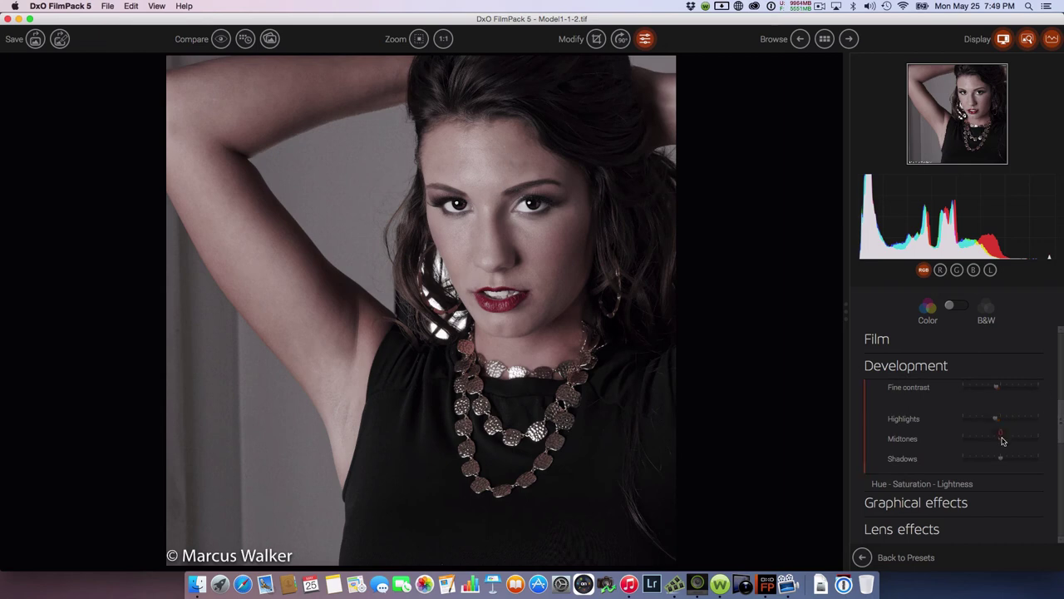
left_click_drag(1002, 441, 992, 440)
left_click(968, 439)
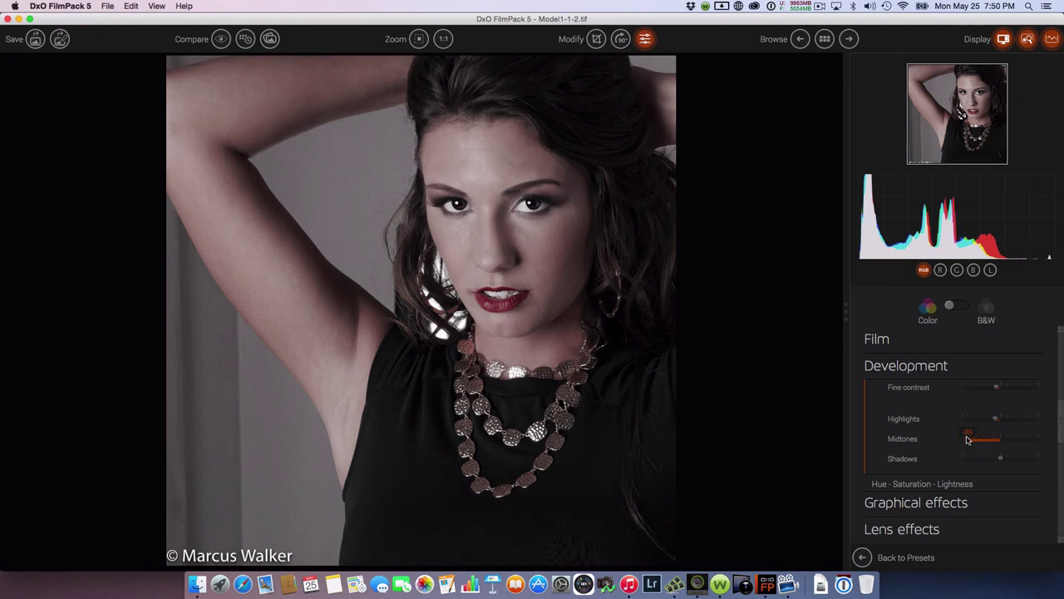
left_click_drag(968, 439, 1039, 447)
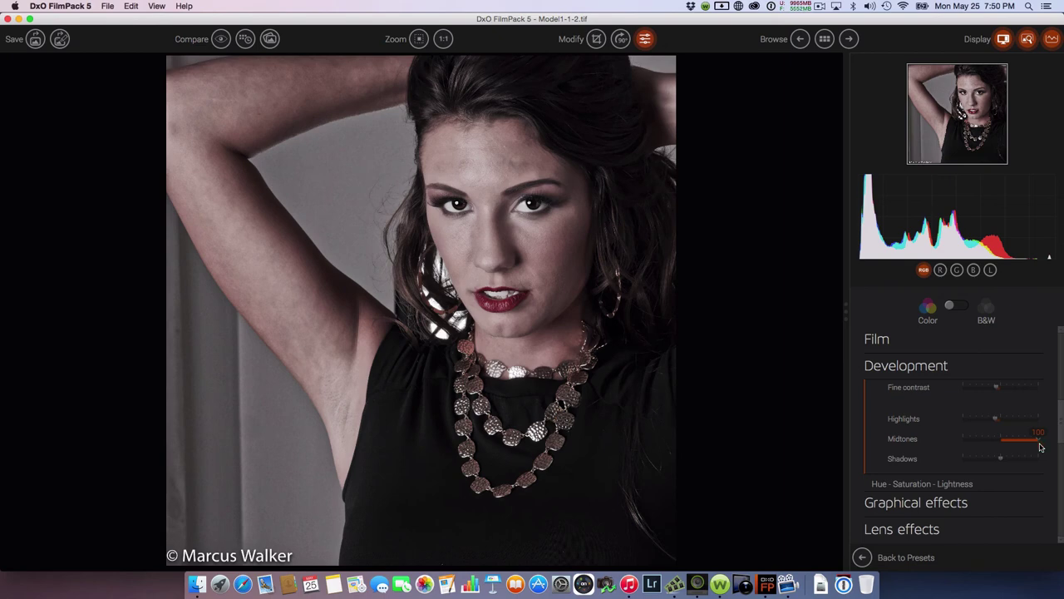
left_click_drag(1039, 446, 991, 443)
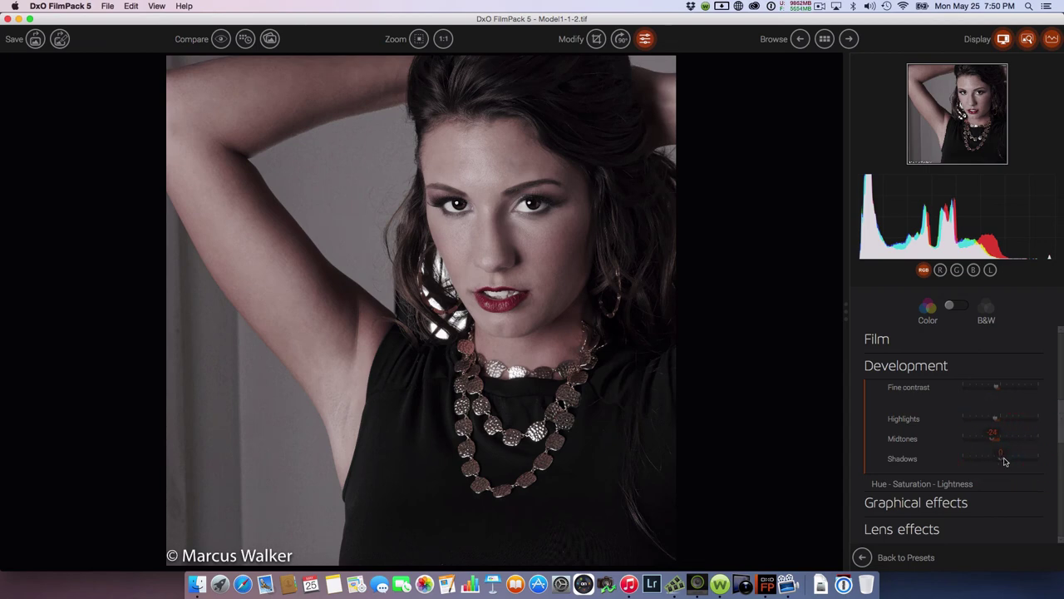
Test raising the shadows to 64, and bring them back close to neutral
left_click_drag(1003, 461, 1025, 466)
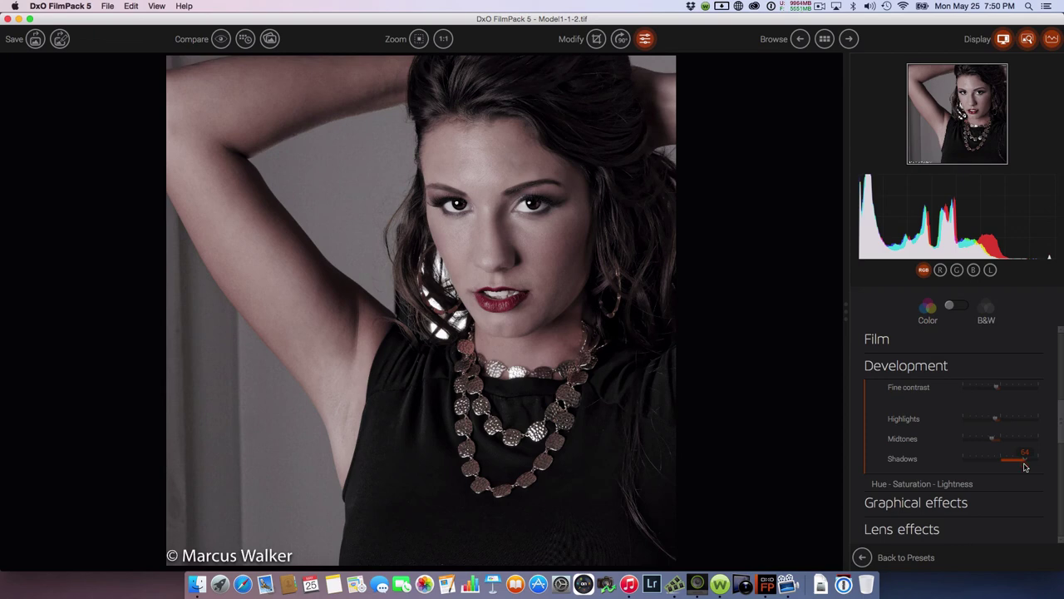
left_click_drag(1025, 467, 1005, 465)
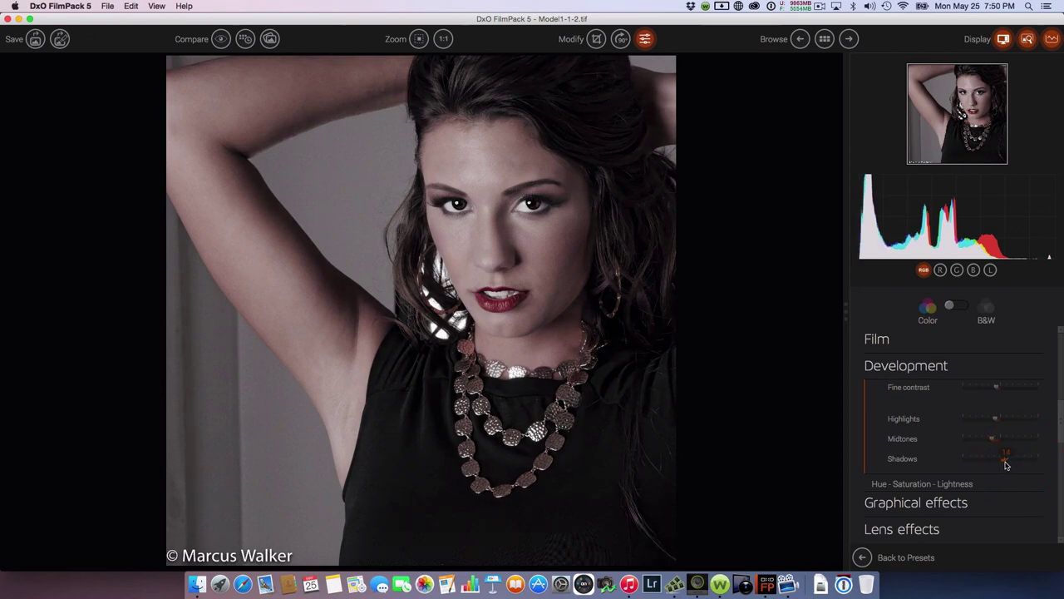
left_click_drag(1006, 464, 1002, 462)
Shape the RGB tone curve with two points, slightly lowering the highlights and lifting the shadows, and hide the histogram
scroll(1058, 438, "down", 6)
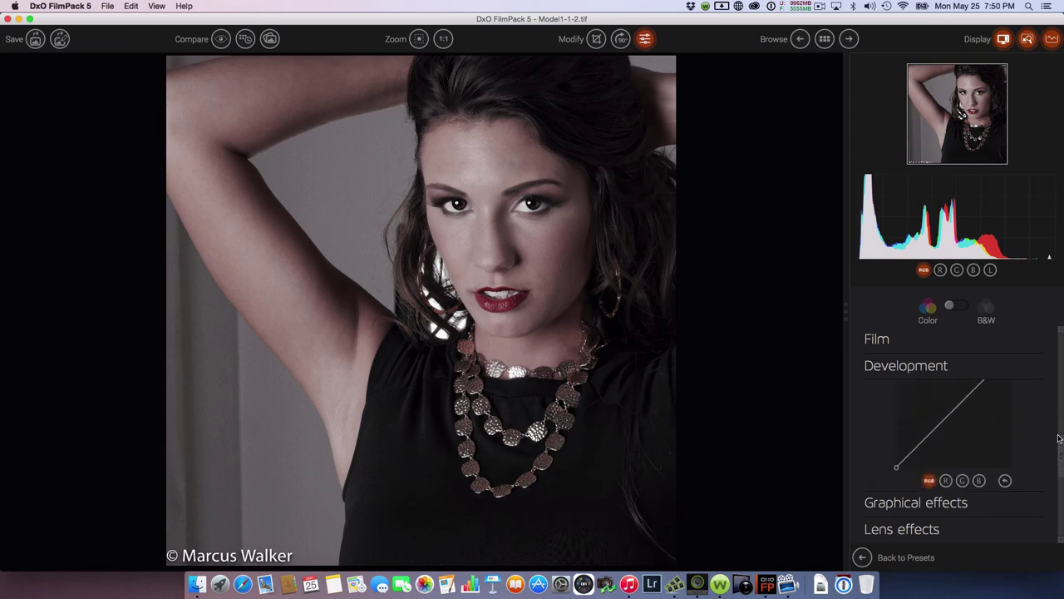
left_click(925, 455)
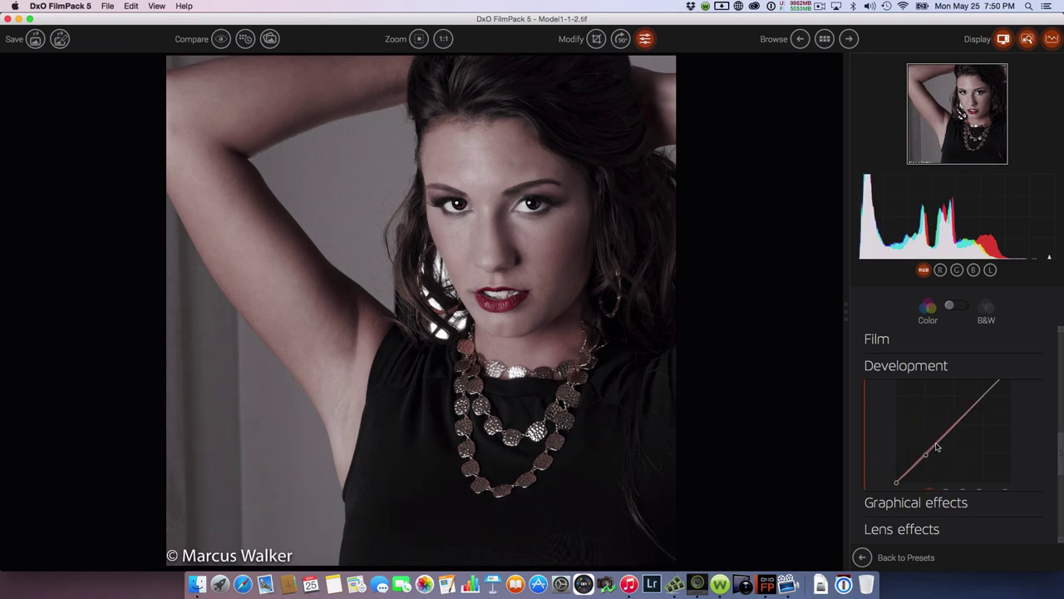
left_click(979, 406)
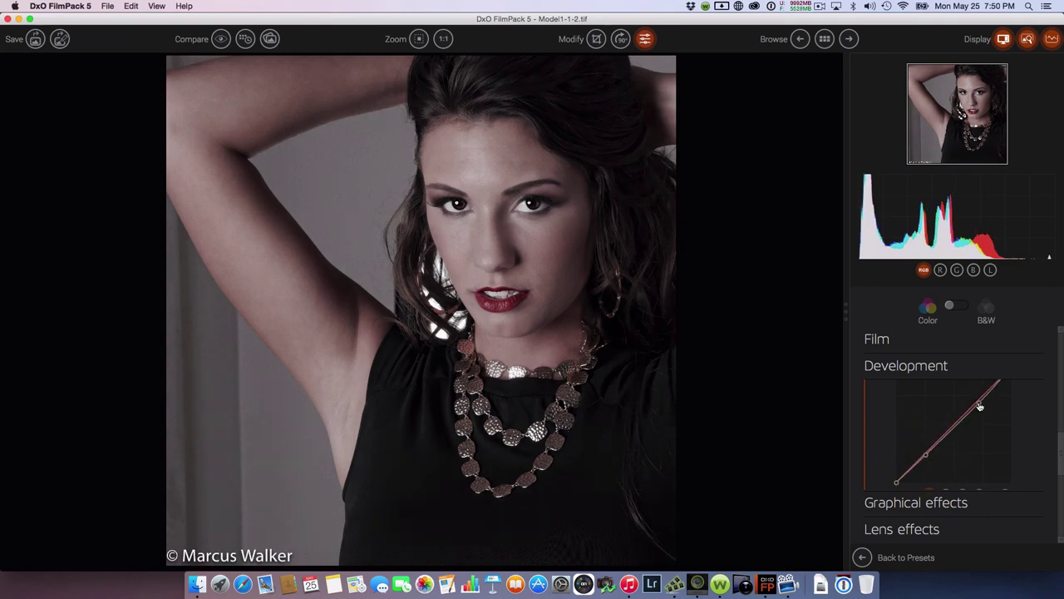
left_click_drag(980, 406, 982, 406)
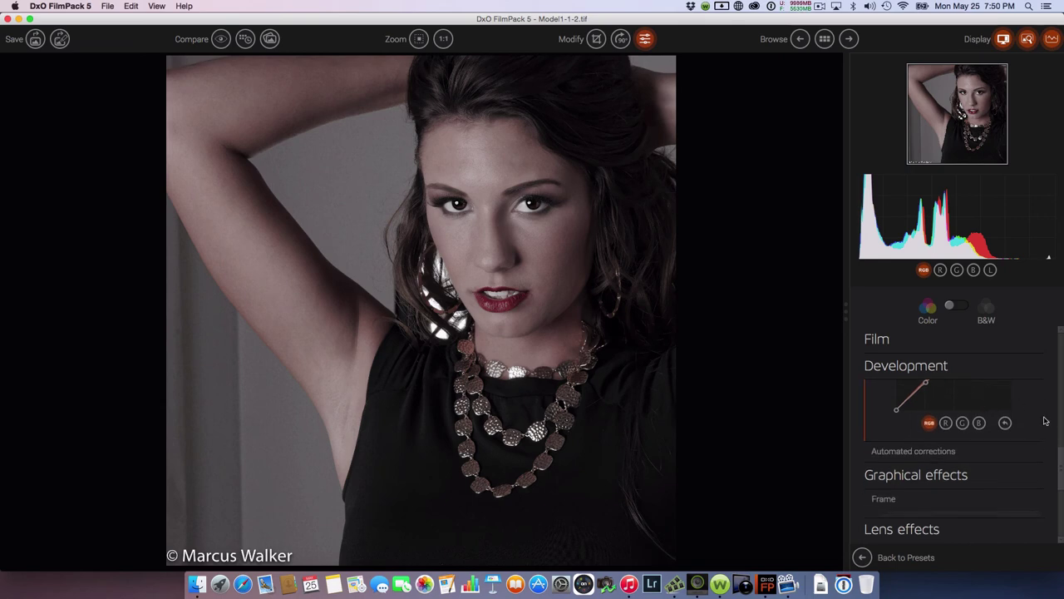
mouse_move(1041, 422)
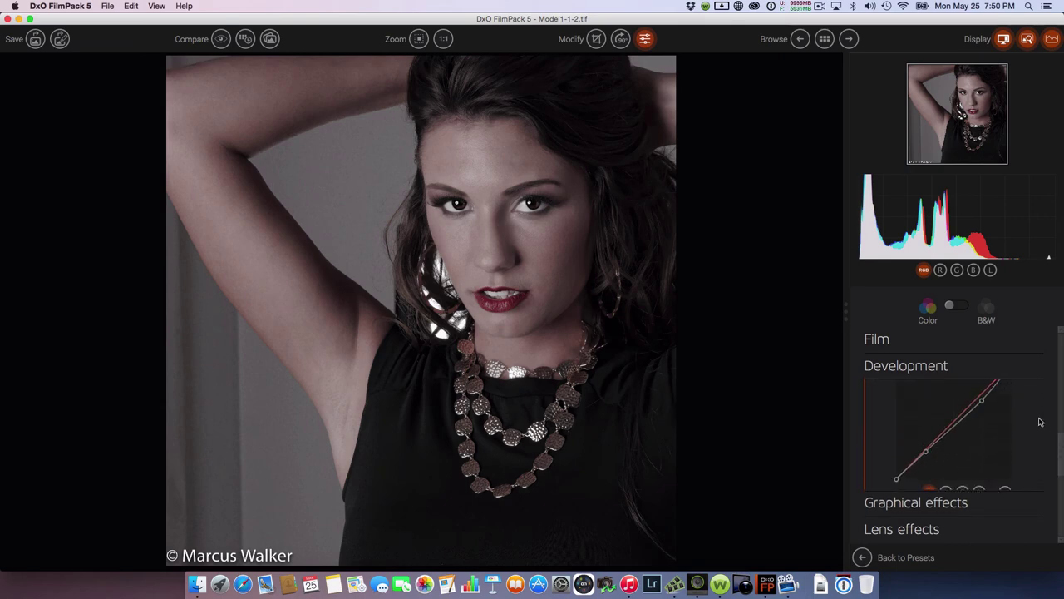
left_click(1052, 39)
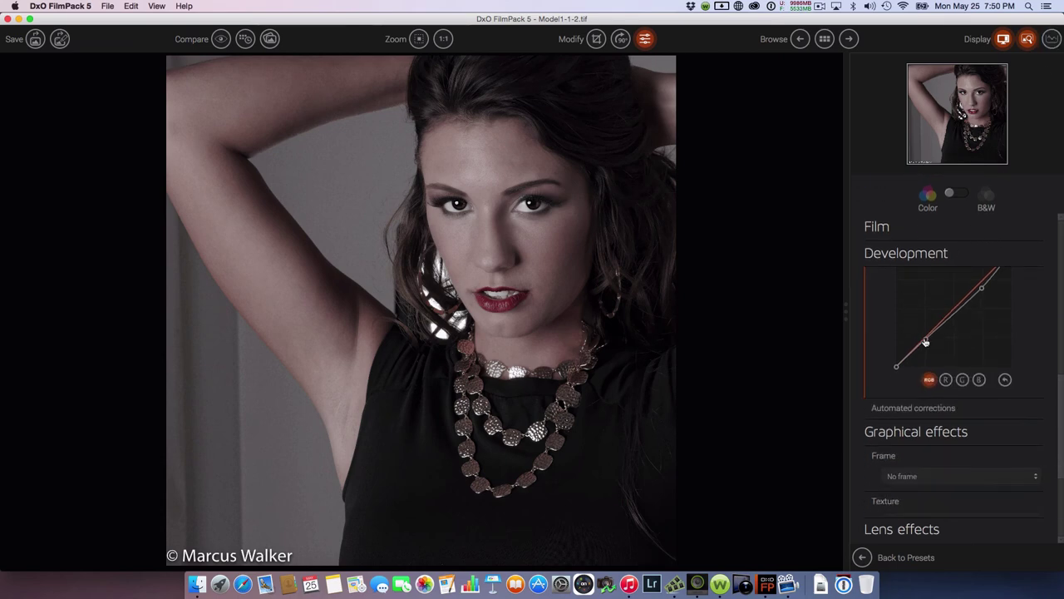
left_click(924, 341)
left_click_drag(923, 339, 923, 339)
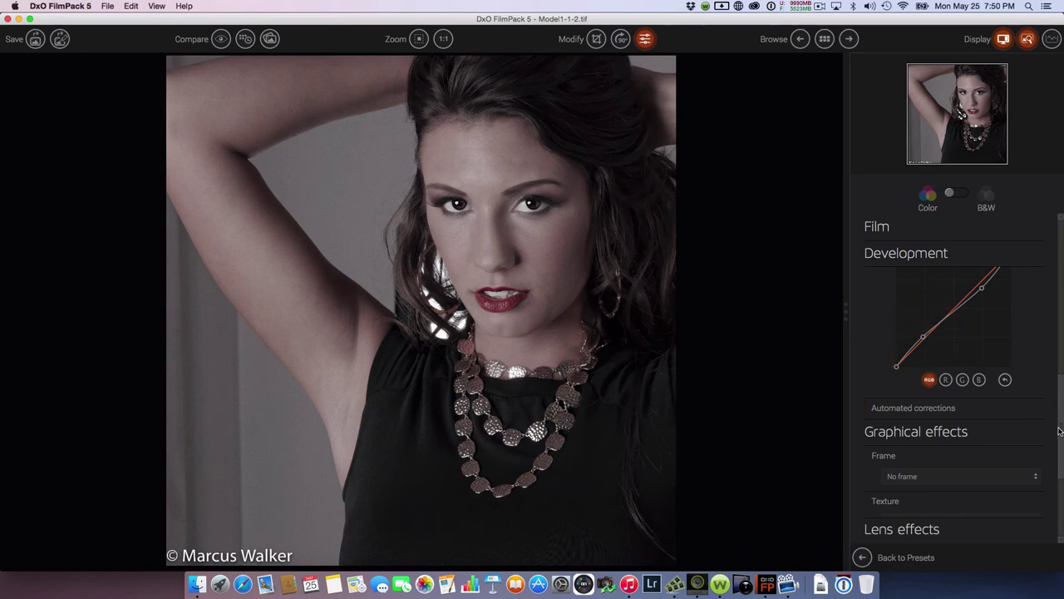
Browse the available textures and apply Stains 3 to the portrait
left_click(1038, 408)
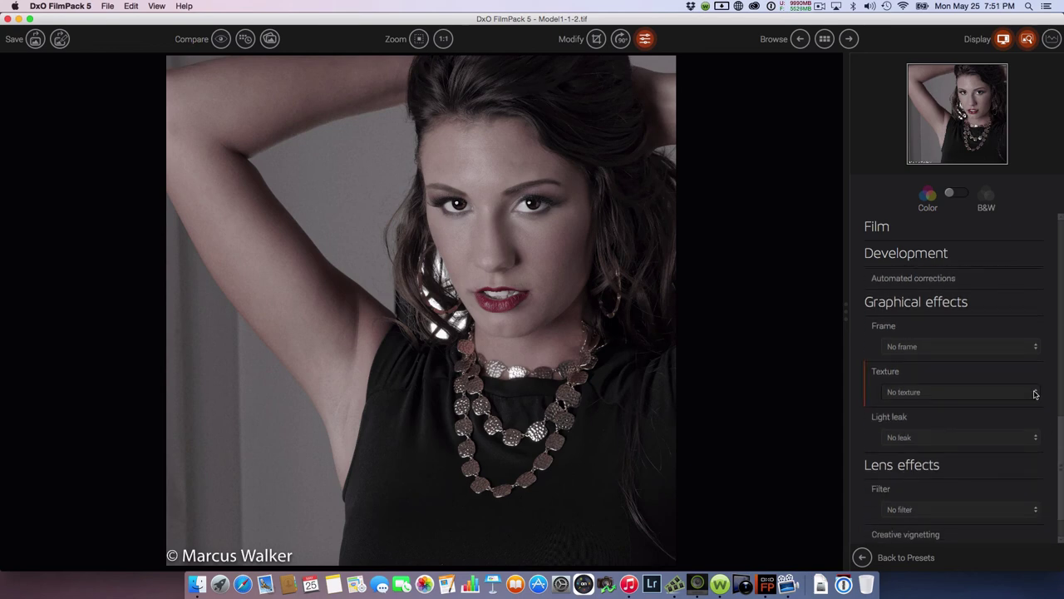
left_click(1035, 392)
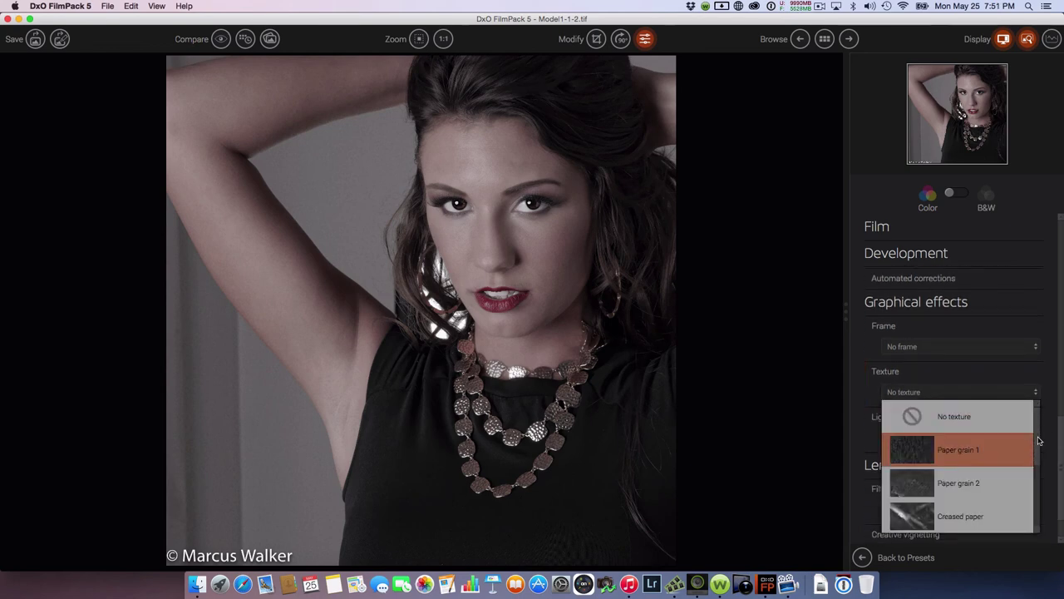
scroll(1038, 441, "down", 3)
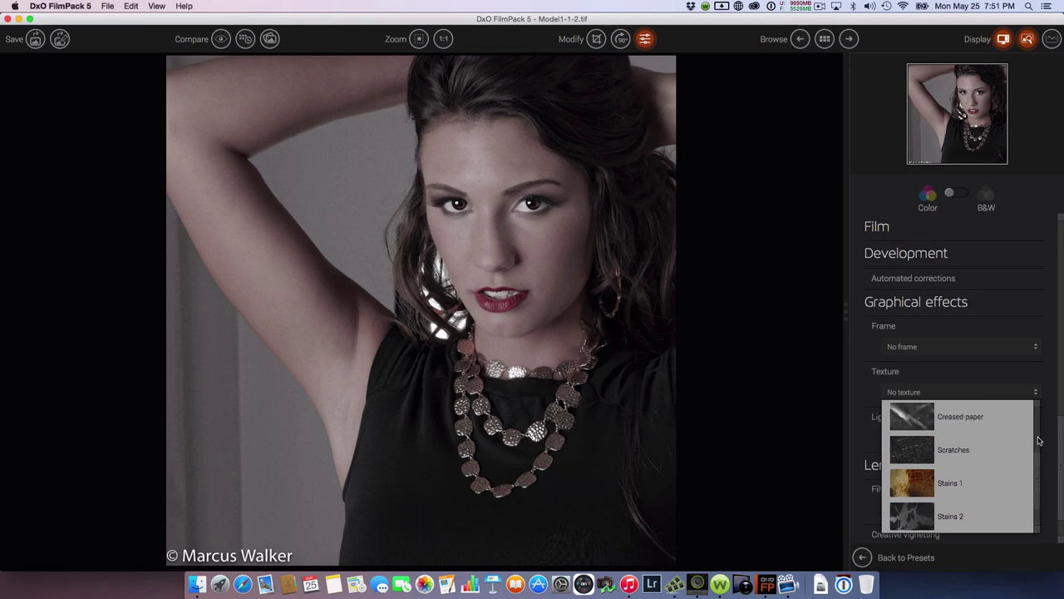
scroll(1038, 441, "up", 1)
scroll(1038, 440, "down", 2)
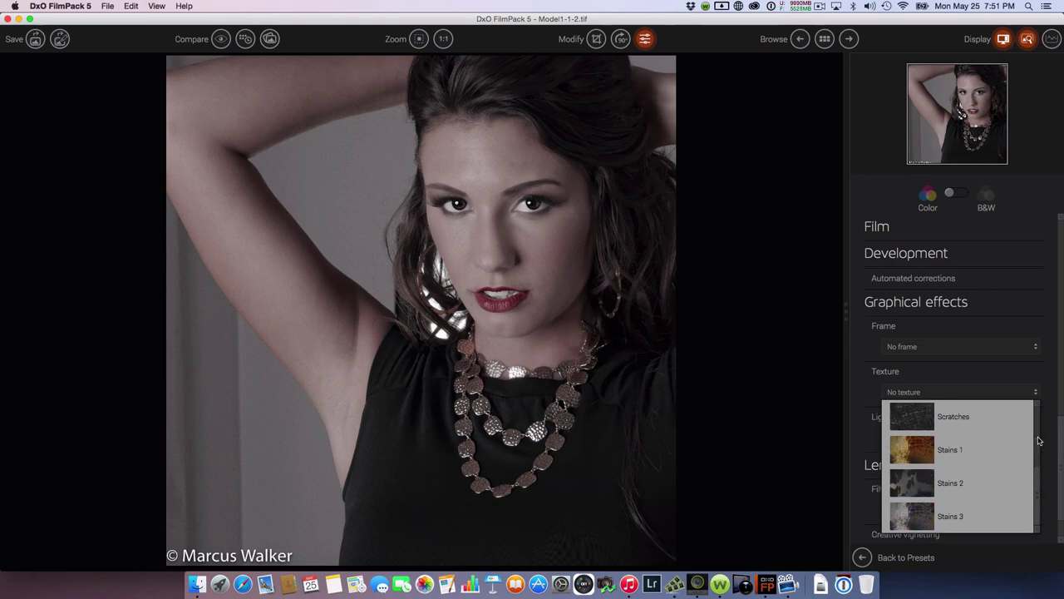
left_click(961, 521)
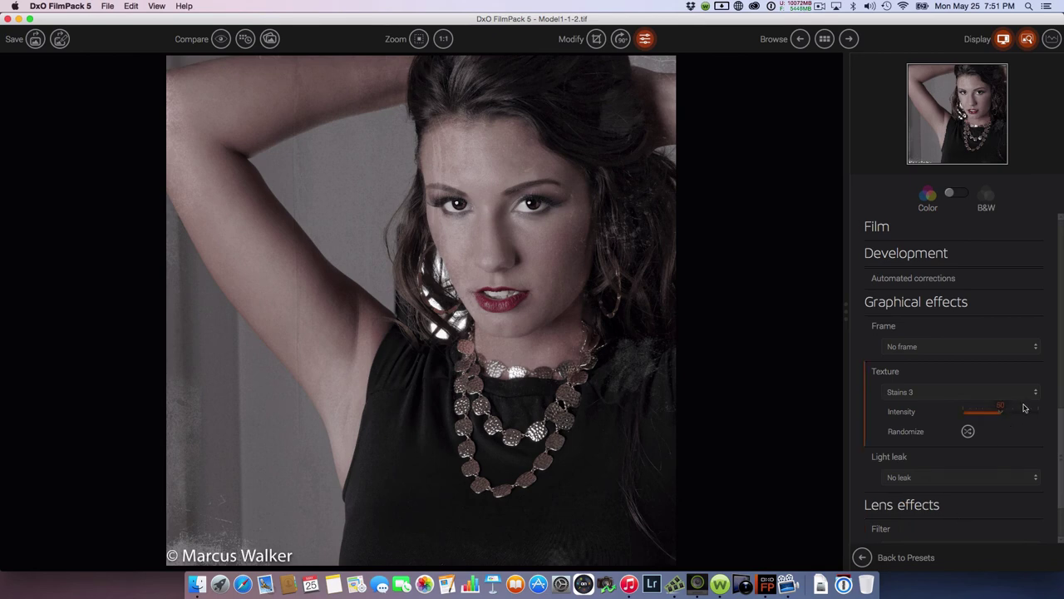
mouse_move(970, 424)
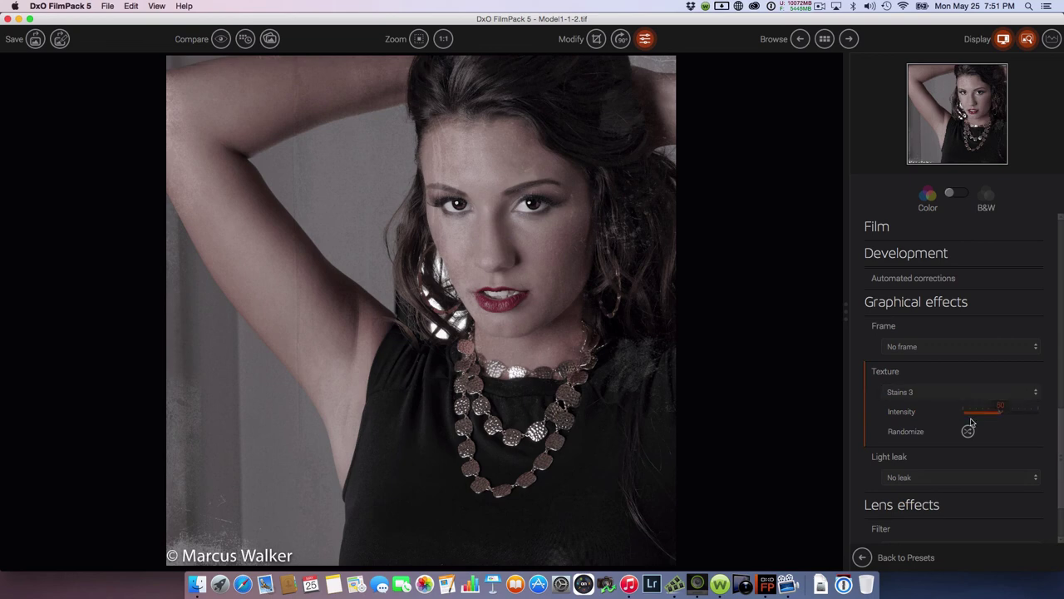
Remove the stain effect by setting the texture to No texture
left_click(1037, 394)
scroll(1021, 425, "up", 3)
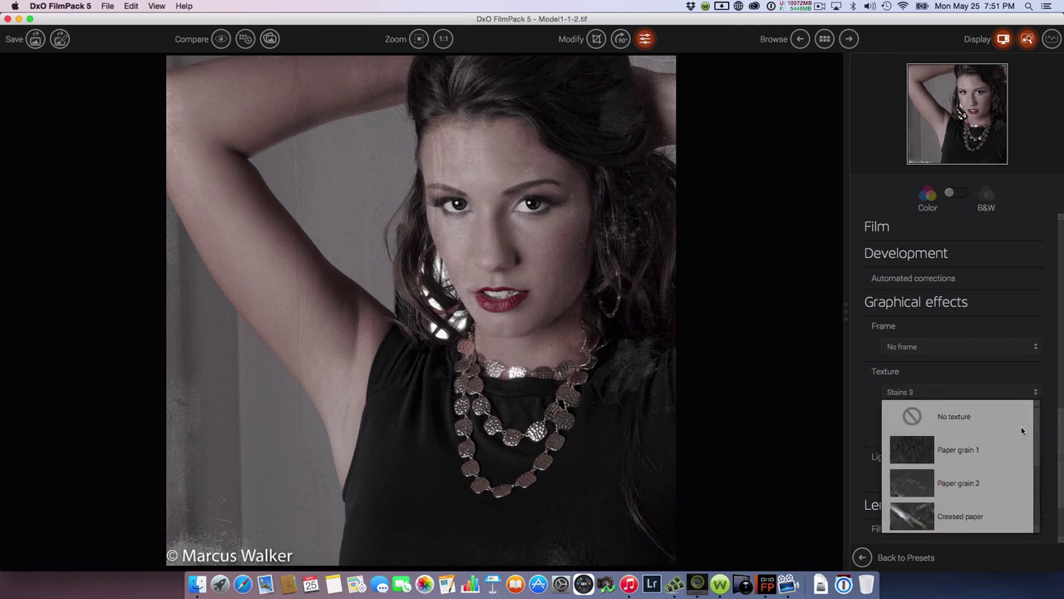
left_click(988, 418)
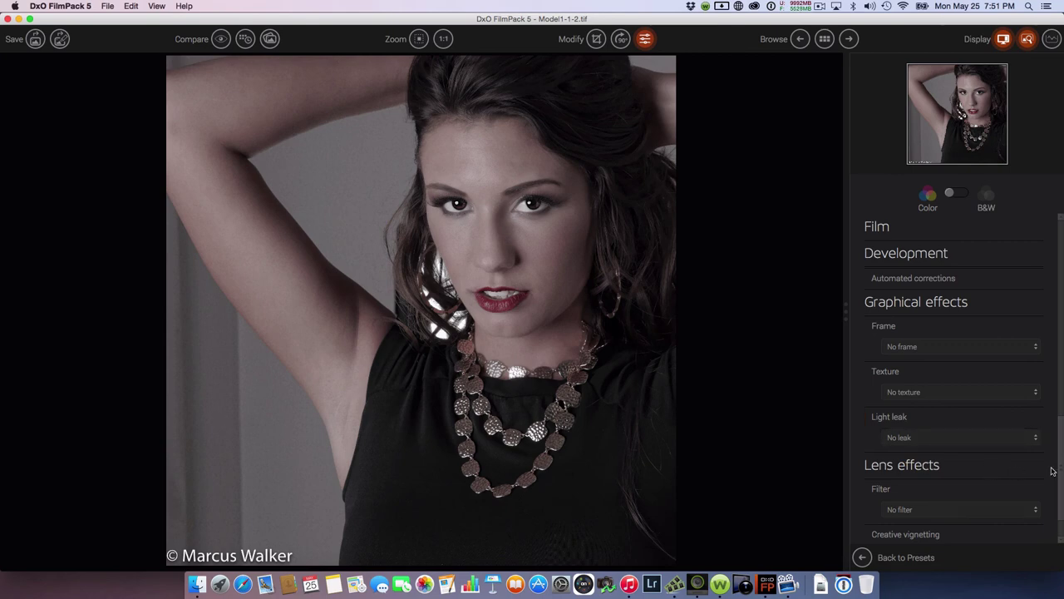
Lower the creative vignetting intensity slightly and apply its default center point
scroll(1061, 450, "down", 2)
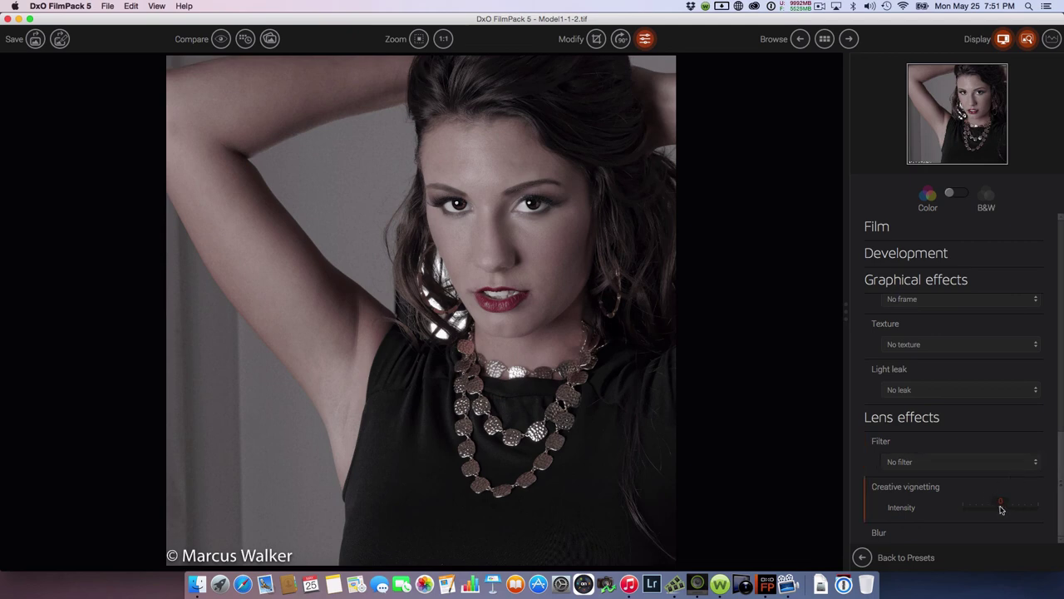
left_click(998, 506)
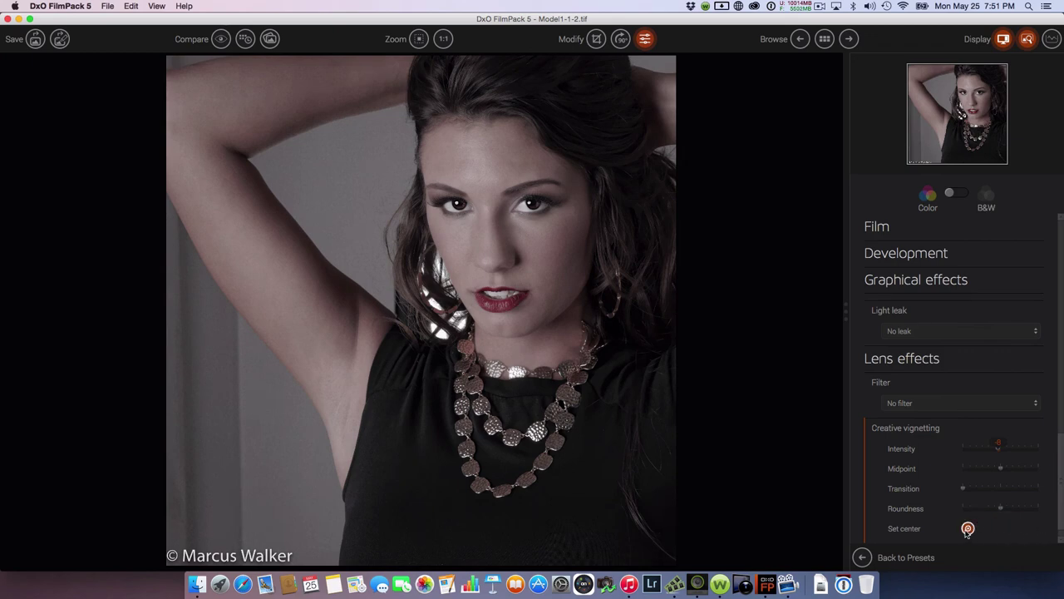
left_click(968, 530)
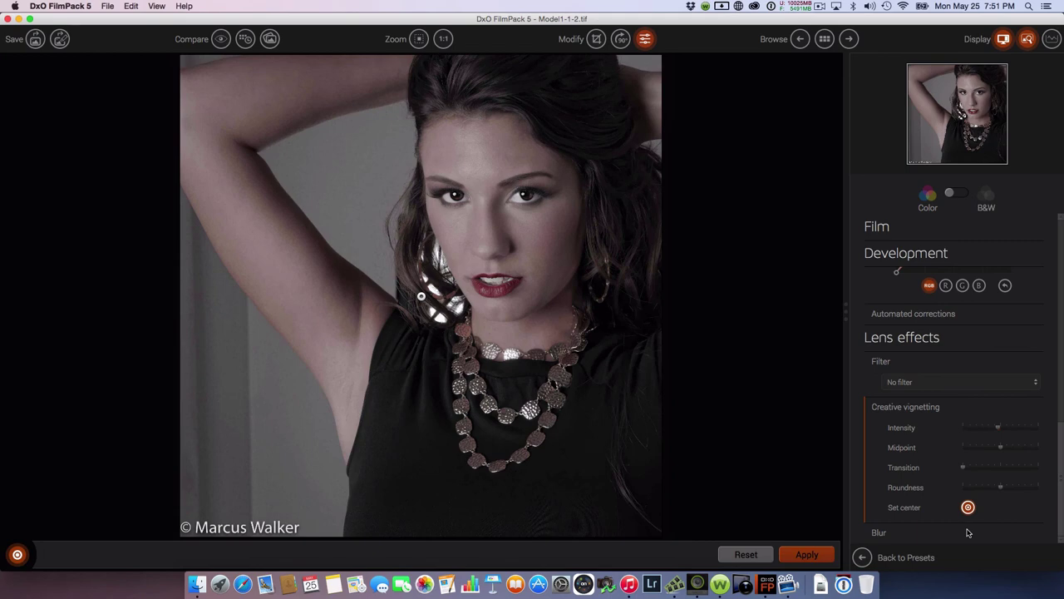
left_click(968, 532)
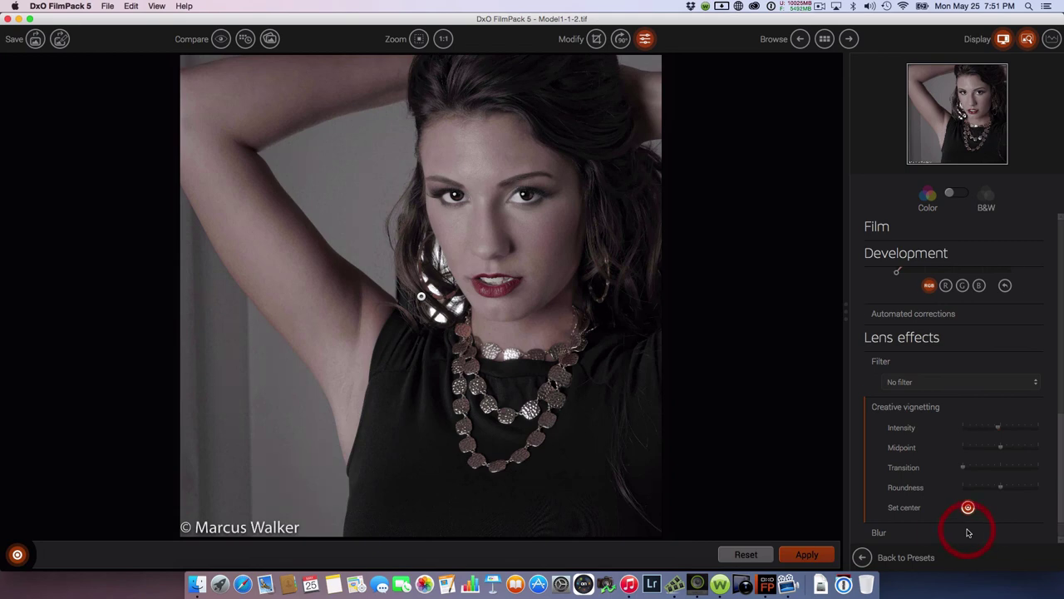
left_click(807, 555)
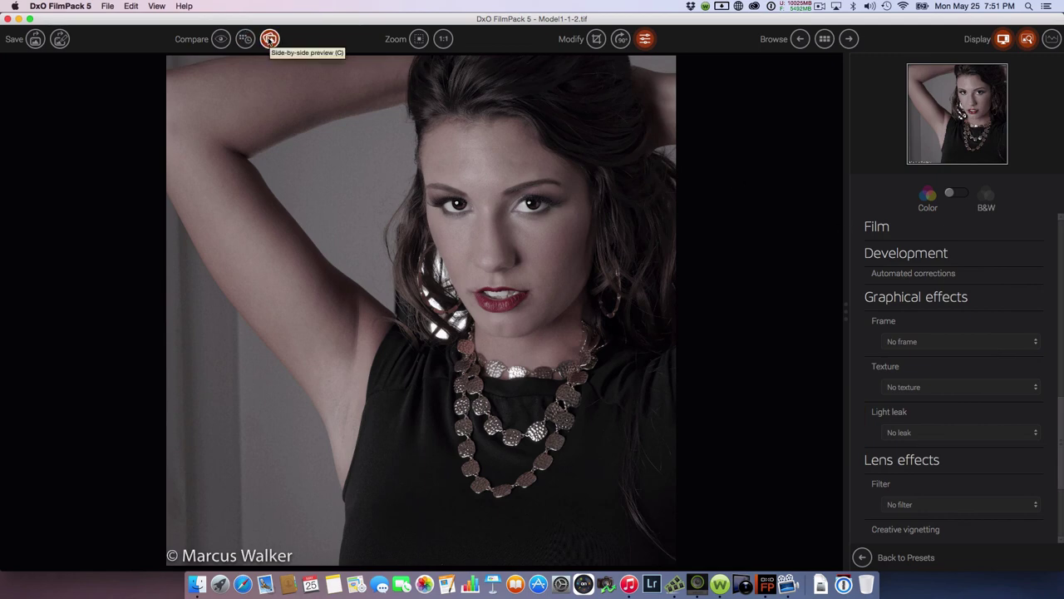
Apply the Cool tone lens filter at density 67 while comparing side by side with the original, and return to the single-image view
left_click(267, 39)
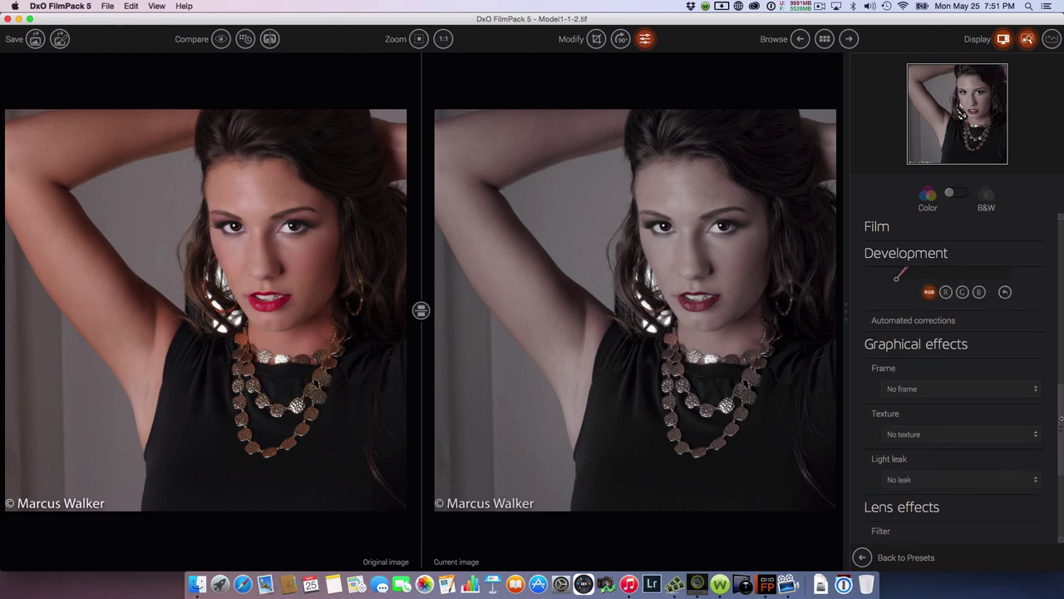
scroll(1061, 419, "down", 5)
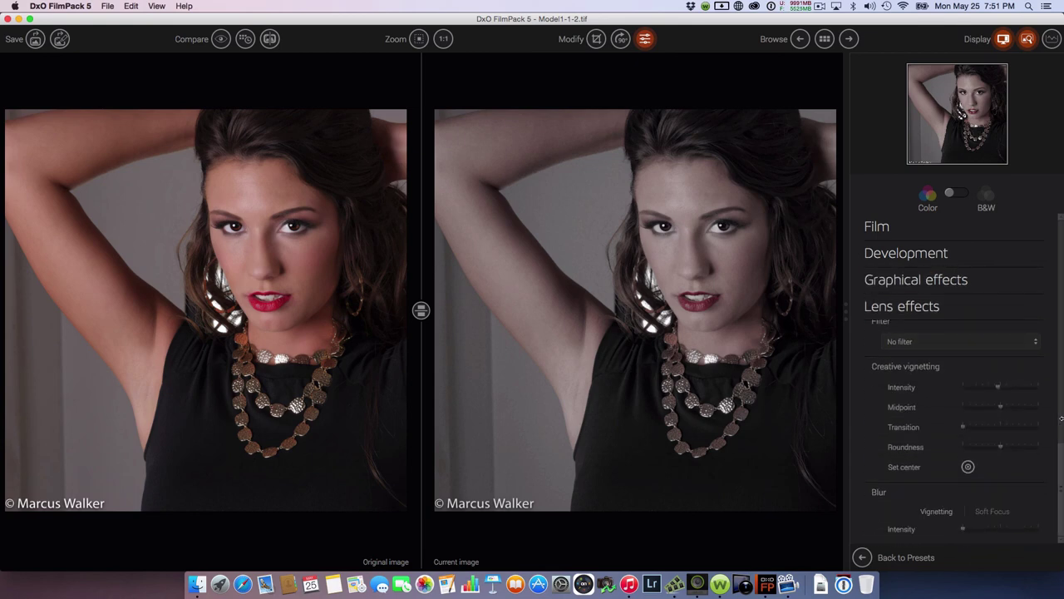
scroll(1061, 419, "up", 3)
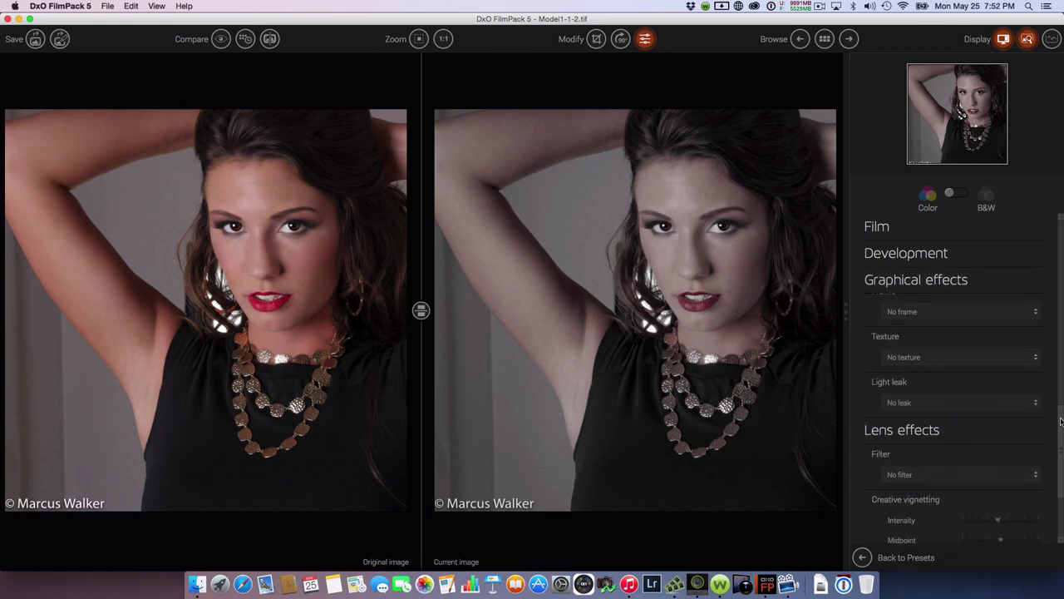
left_click(1037, 475)
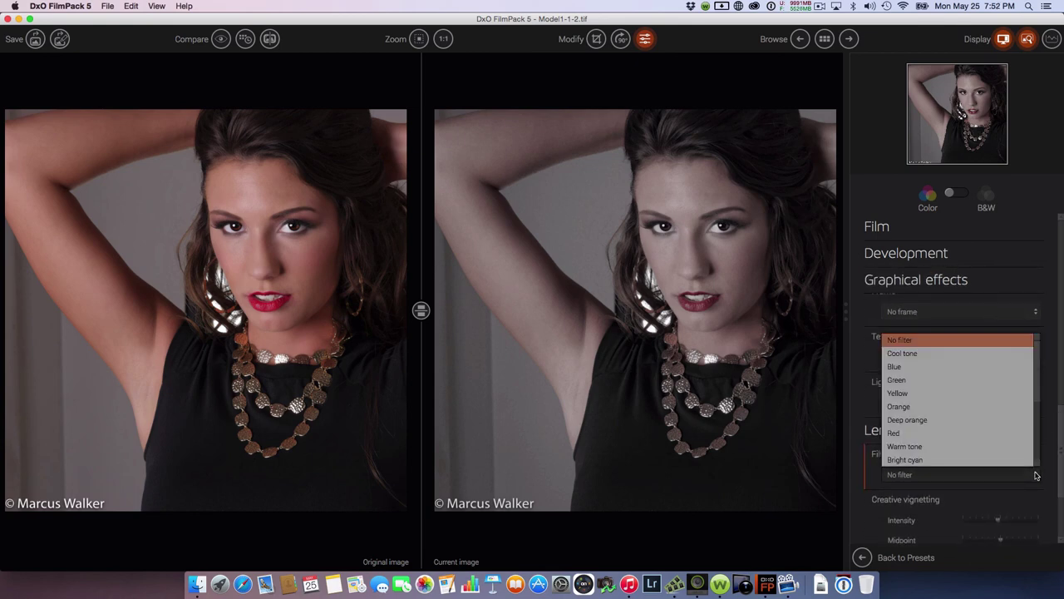
left_click(958, 356)
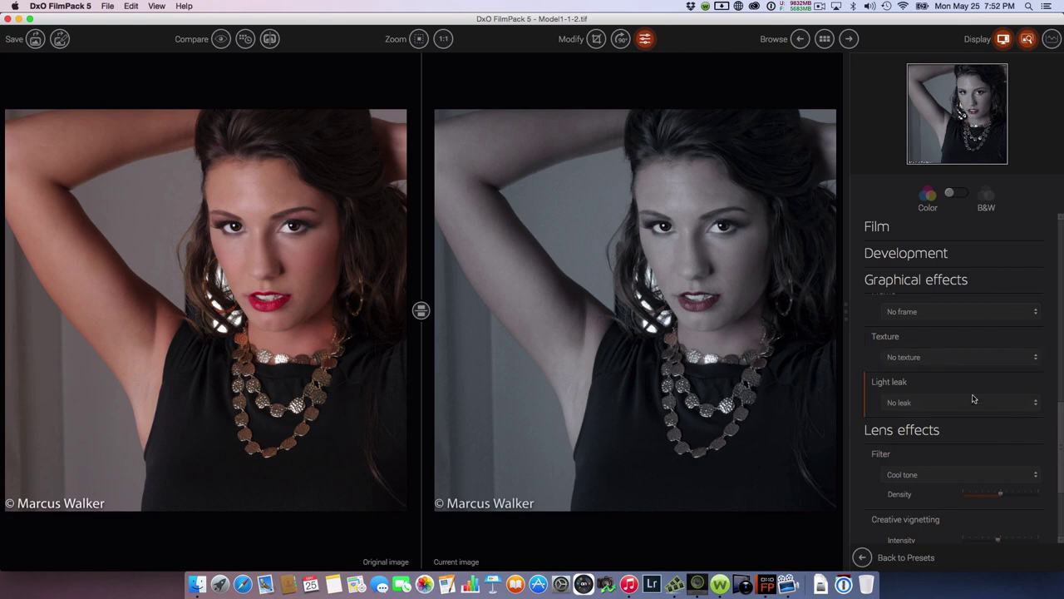
mouse_move(1000, 494)
left_click_drag(1000, 494, 988, 495)
left_click(269, 39)
left_click(269, 39)
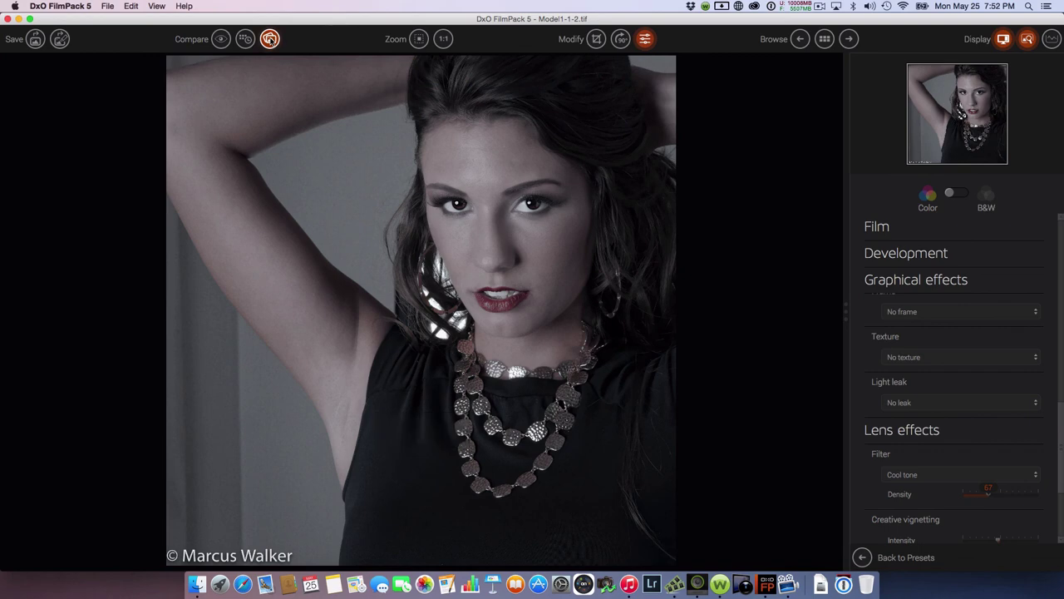
Compare the cool-toned portrait with the original again and return to the single-image view
left_click(270, 39)
left_click(270, 39)
left_click(270, 39)
scroll(1062, 239, "up", 5)
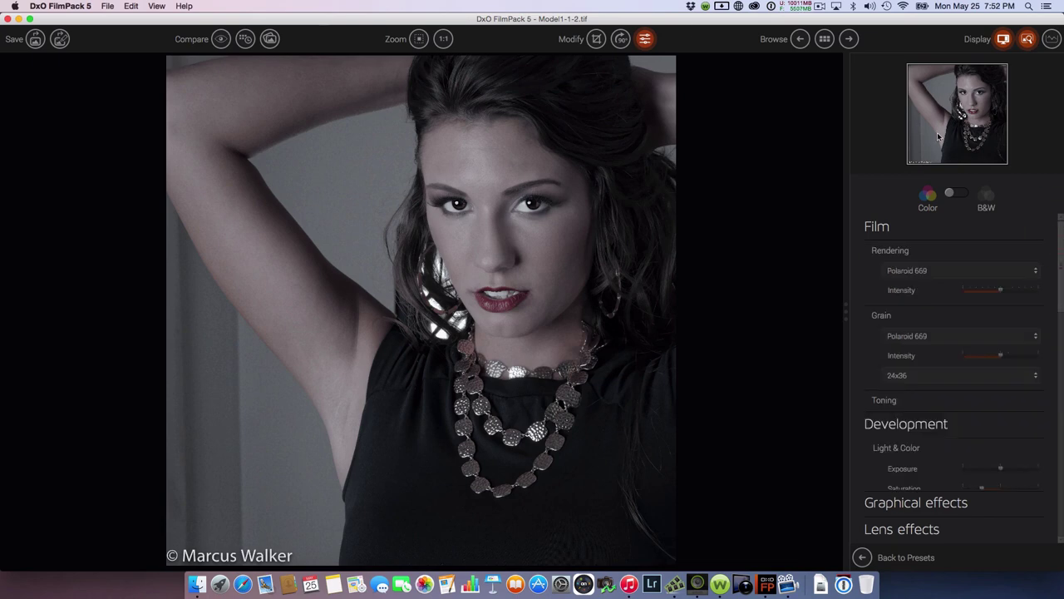
Start a new custom preset from the current look and name it LDS Polaroid 669
left_click(59, 39)
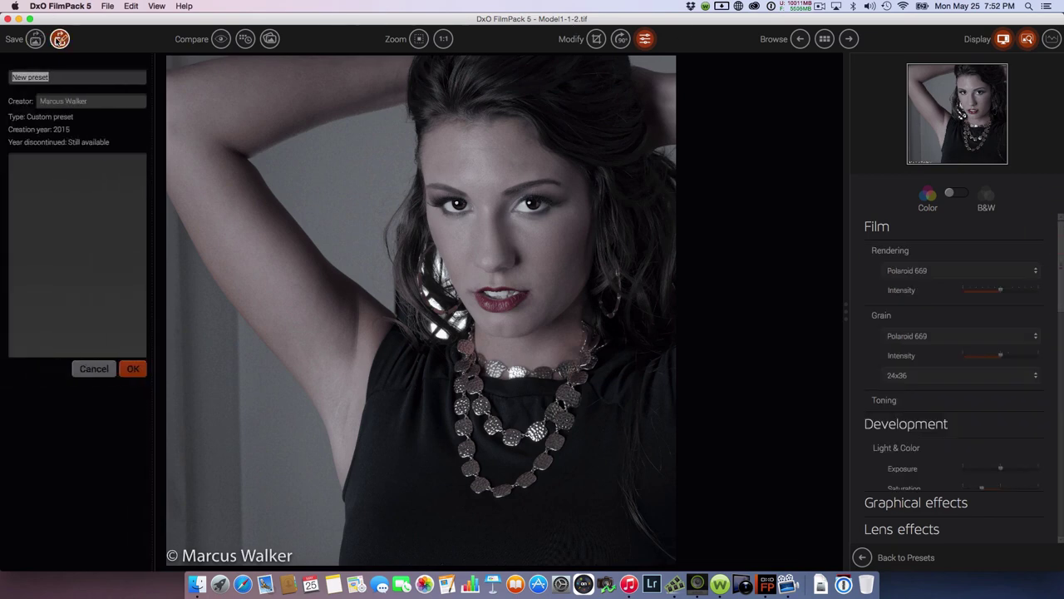
type("LDS Polaroid 669")
key("Tab")
key("Tab")
Enter the description "This preset is based on the Polaroid 669 to be used with Portraits and Close Ups" and save the preset
type("This preset is based on the ")
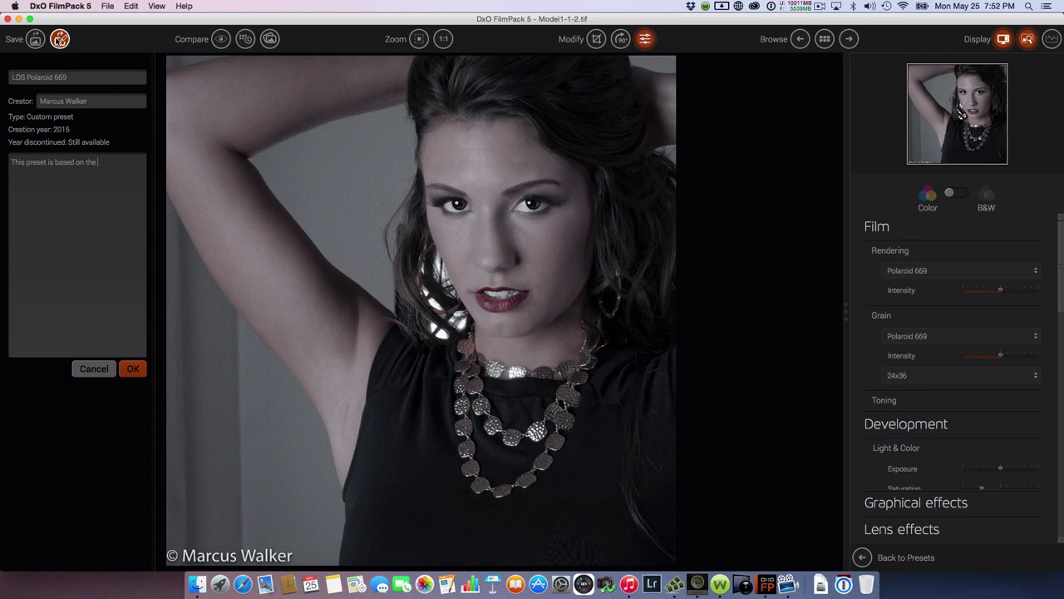
type("Polaroid 669 to be usein")
key("BackSpace")
key("BackSpace")
type("d with P")
type("ortraits and Close")
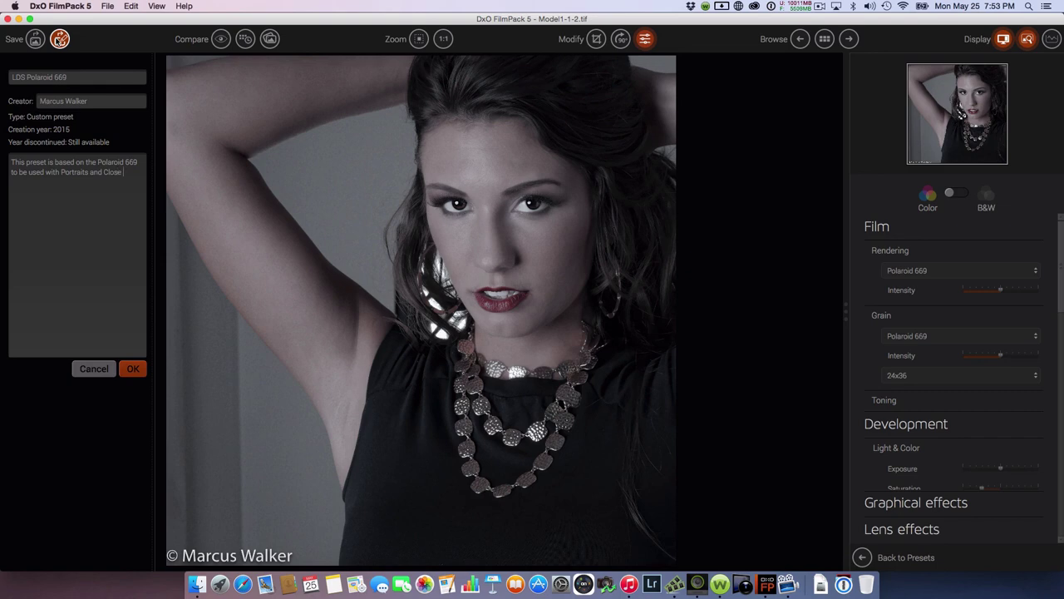
type(" Ups")
left_click(129, 370)
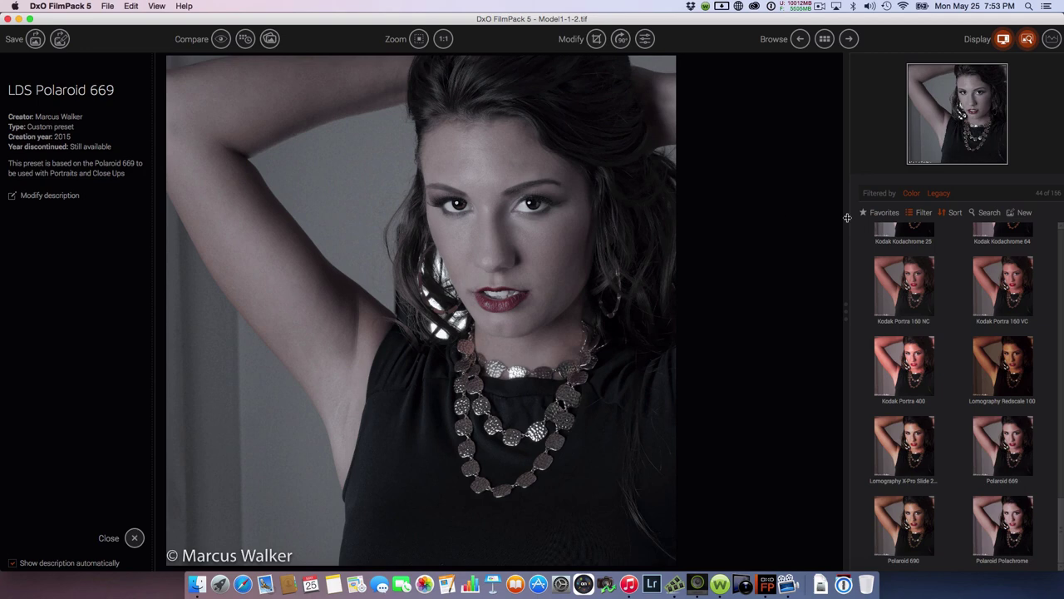
Filter the preset list to My presets in both Color and Black & White, excluding Legacy films
left_click(924, 212)
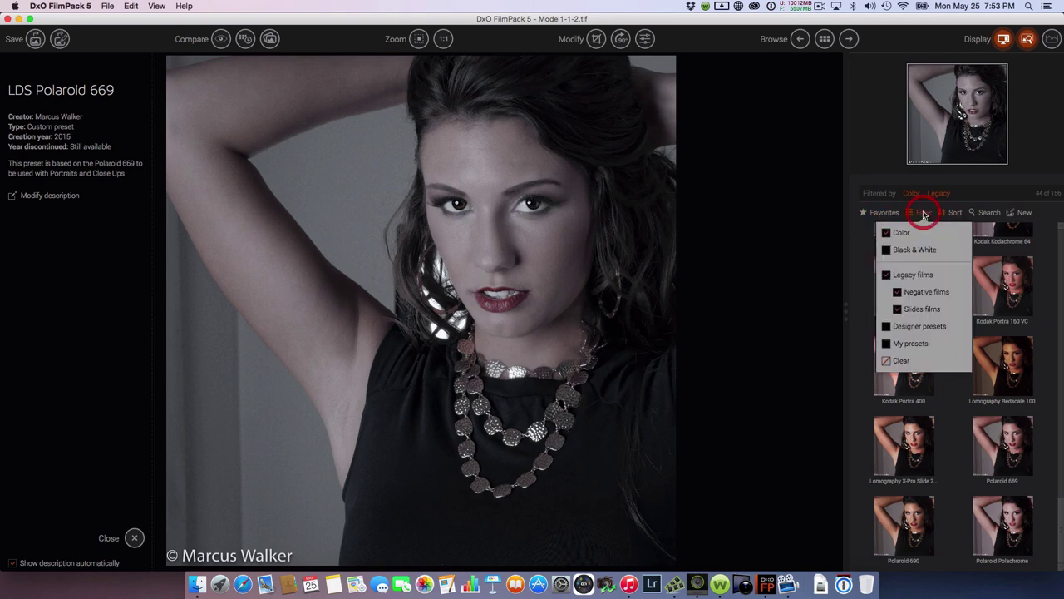
left_click(886, 249)
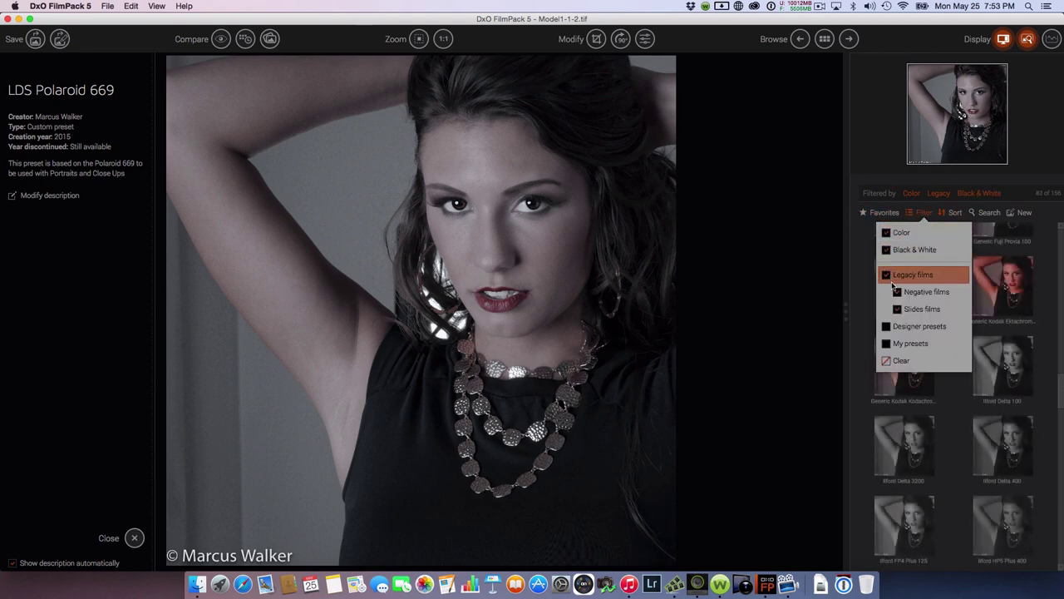
left_click(887, 276)
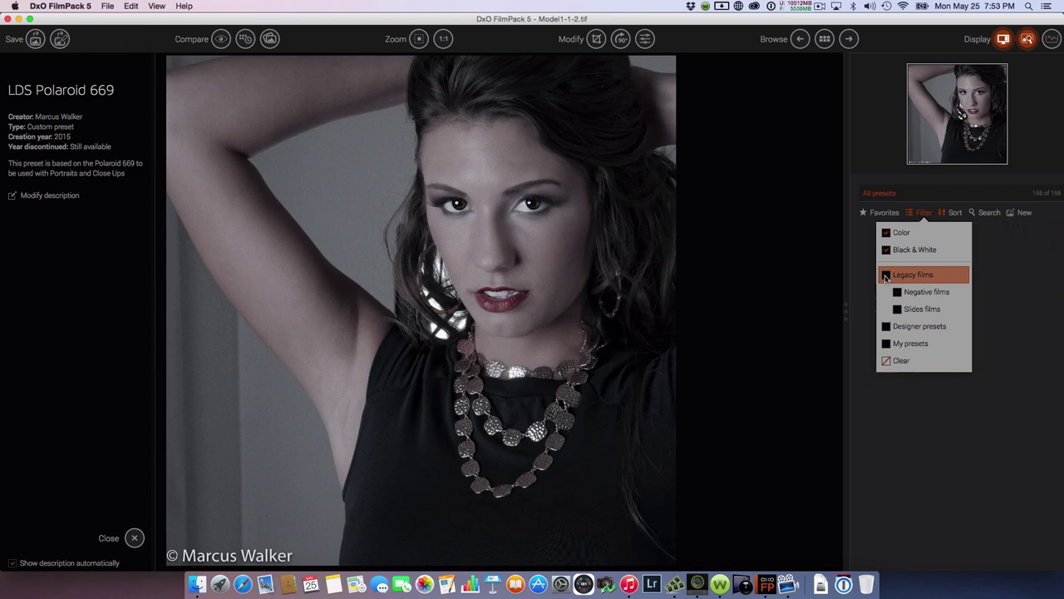
left_click(886, 344)
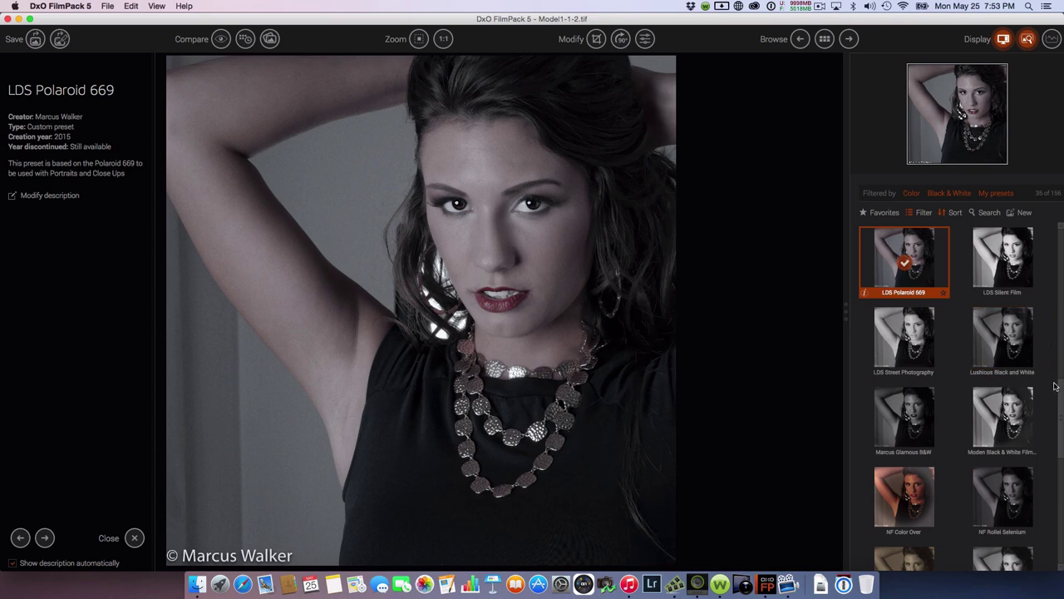
Try the custom Glamous B&W and Street Photography presets on the portrait, ending with Lushious Black and White
left_click(908, 414)
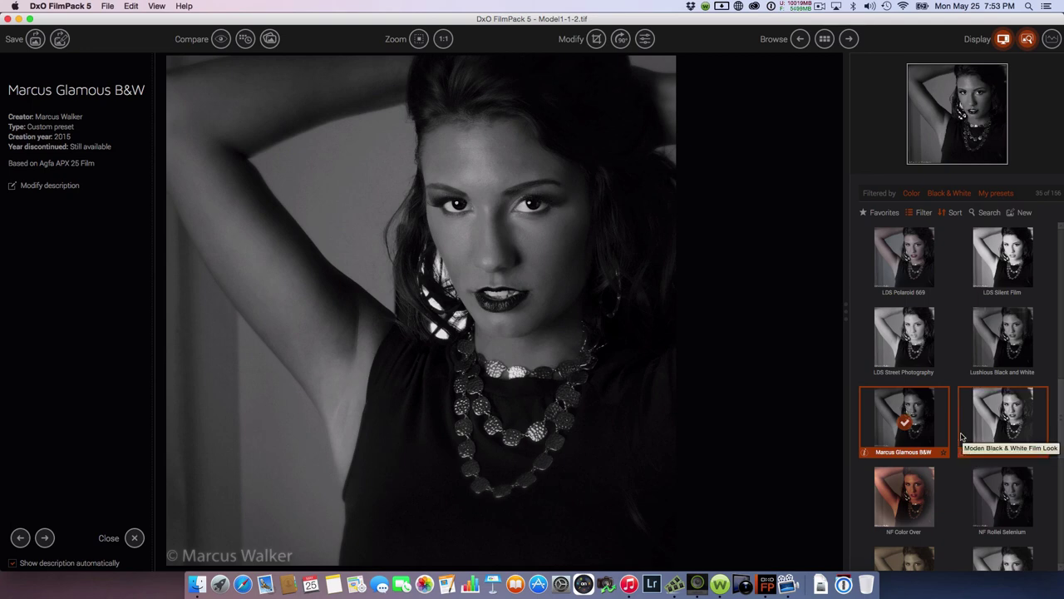
left_click(995, 556)
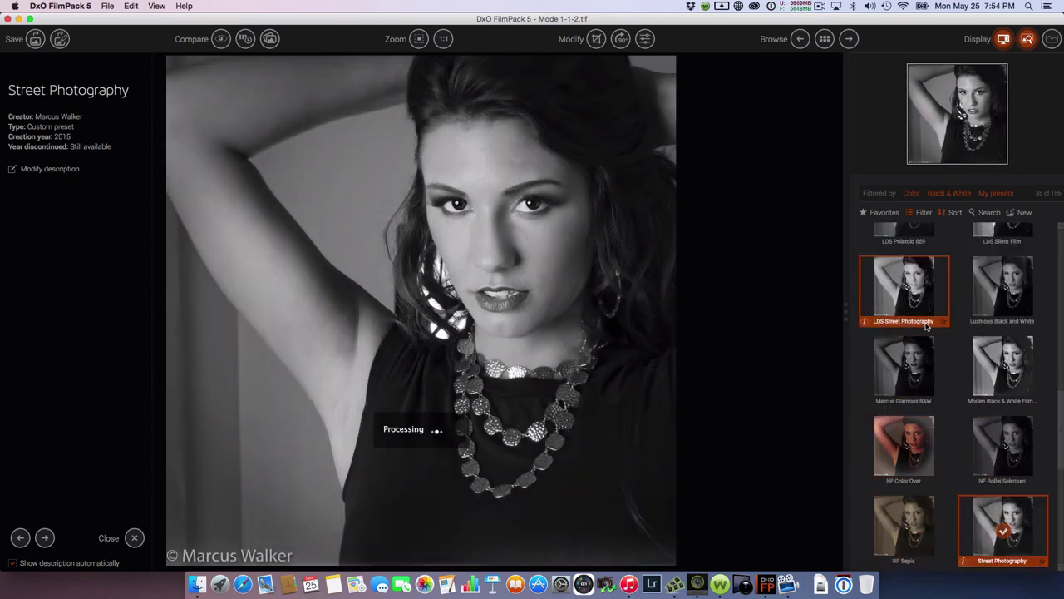
left_click(962, 301)
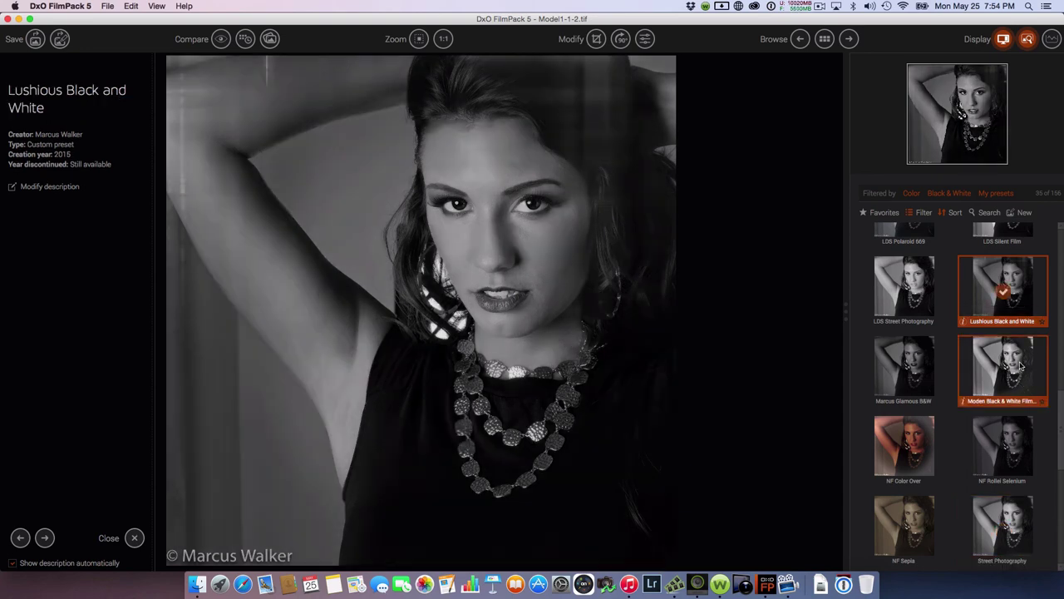
Switch the preset filter from My presets back to Legacy films, including negative and slide films
left_click(924, 213)
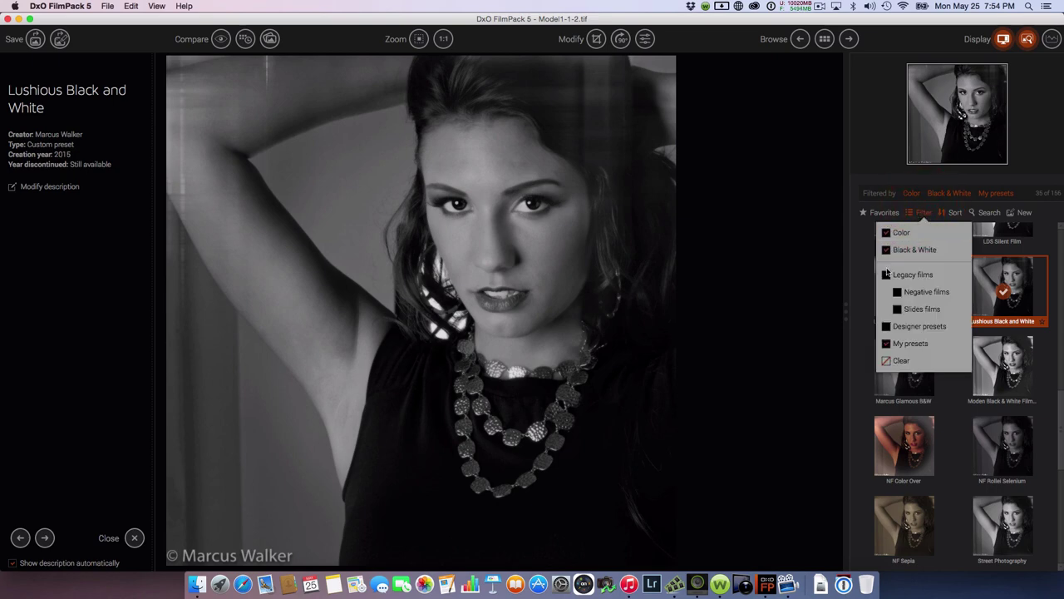
left_click(887, 342)
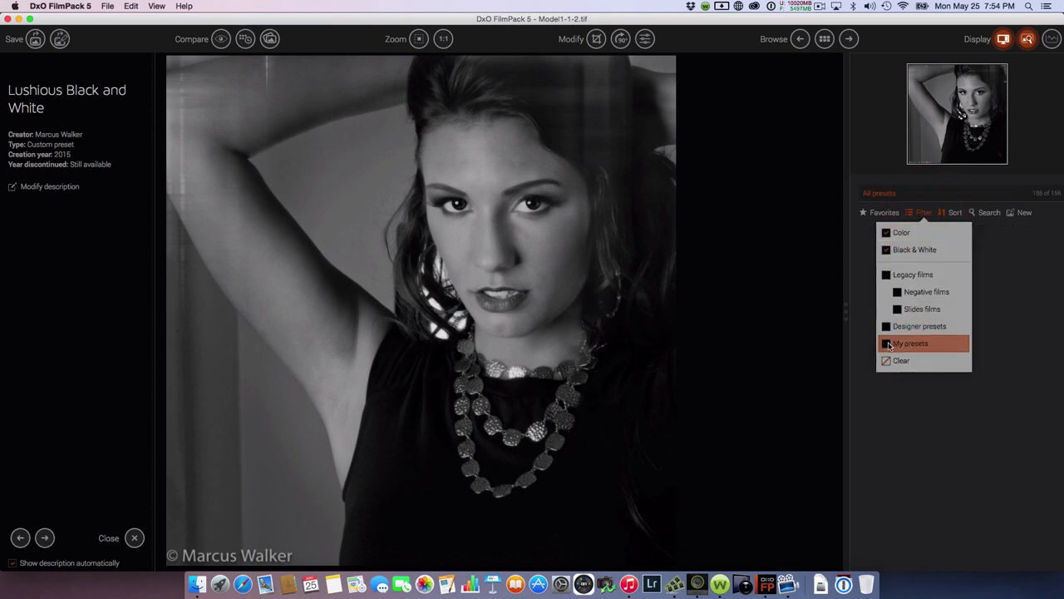
left_click(887, 274)
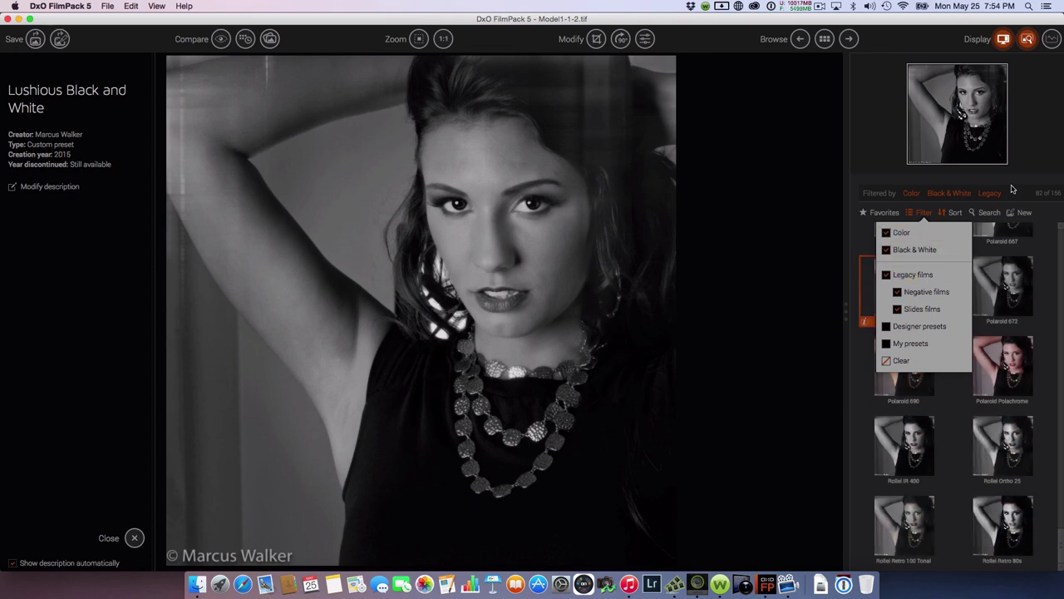
left_click(928, 214)
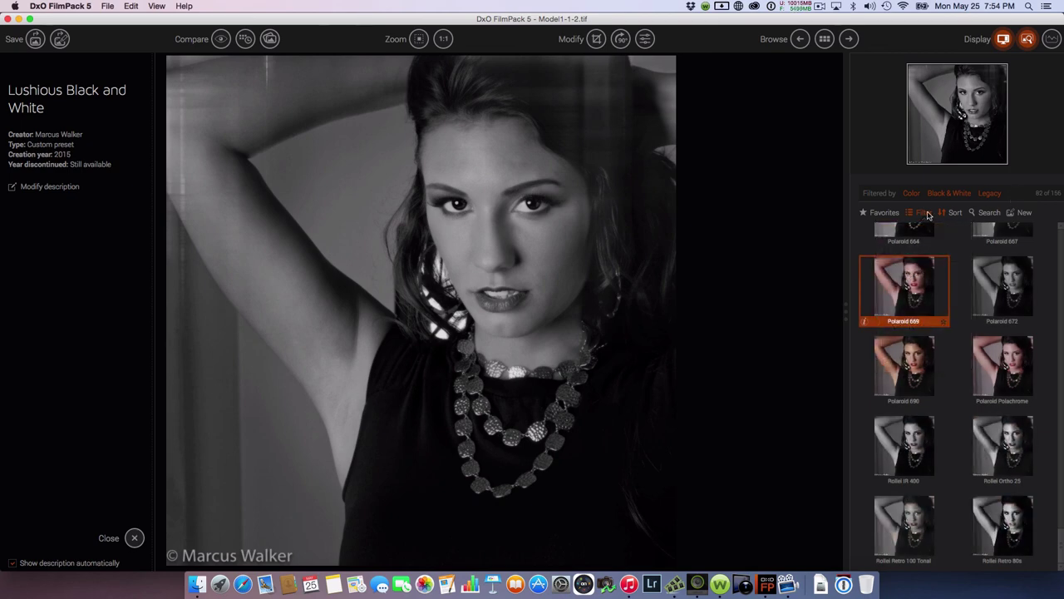